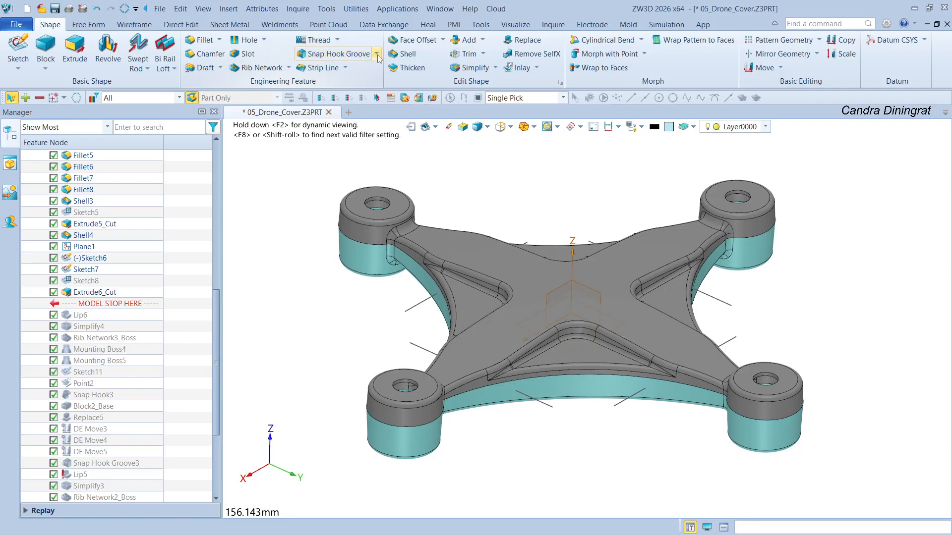
pyautogui.click(376, 54)
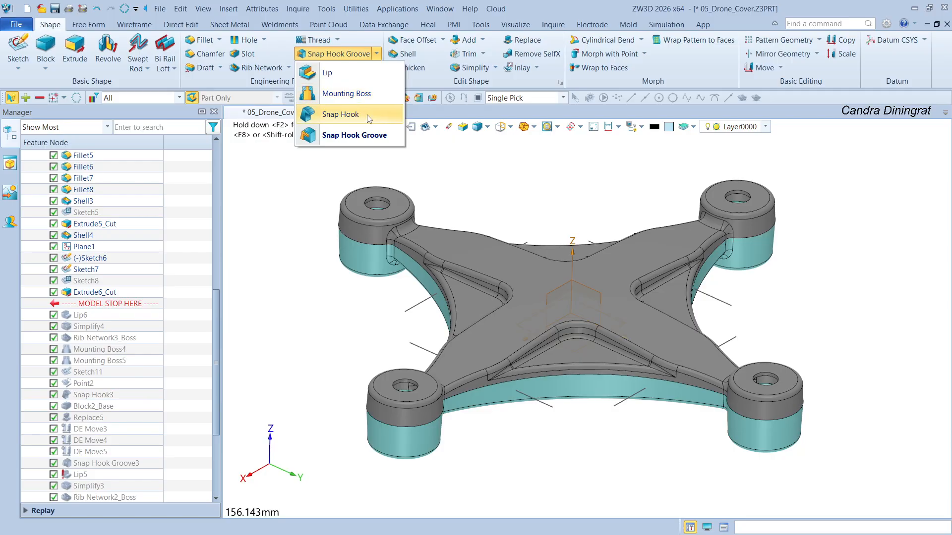
pyautogui.click(288, 68)
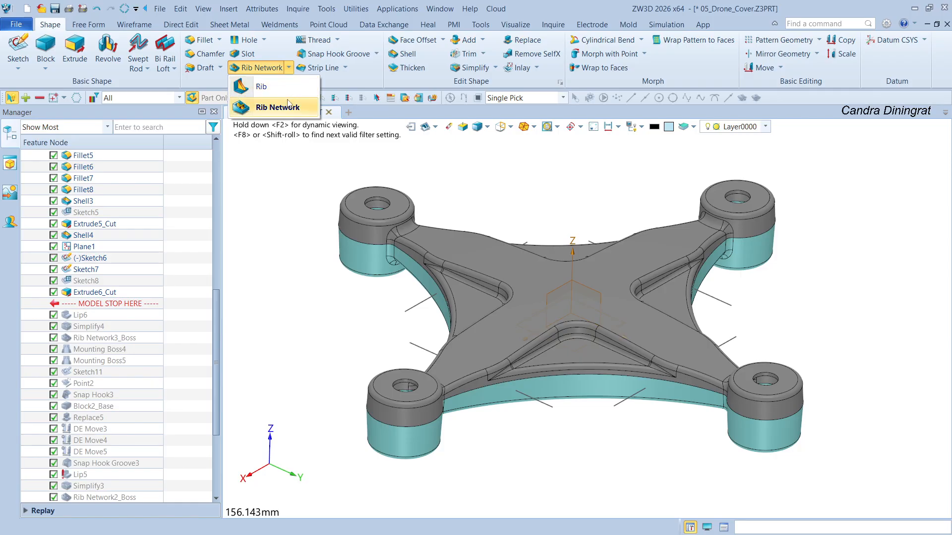
pyautogui.click(301, 176)
pyautogui.moveTo(299, 179); pyautogui.dragTo(277, 203)
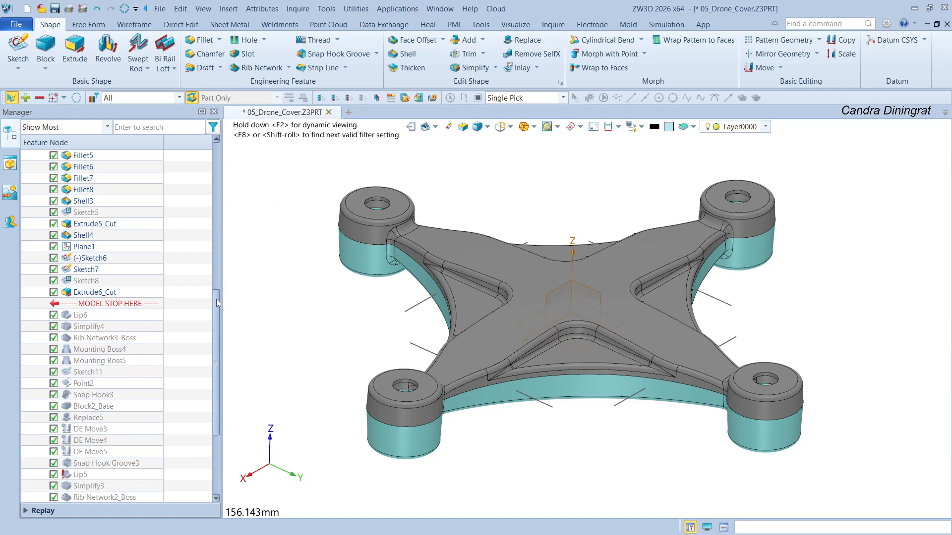
# - Hide the upper cover solid to inspect the lower shell's interior, restore its visibility, and view both halves together
pyautogui.moveTo(216, 299); pyautogui.dragTo(216, 154)
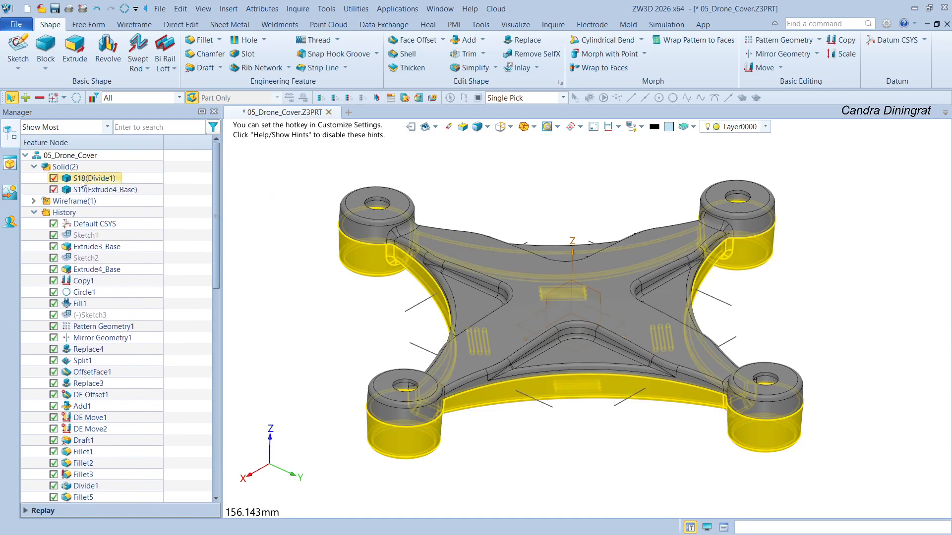
pyautogui.click(54, 190)
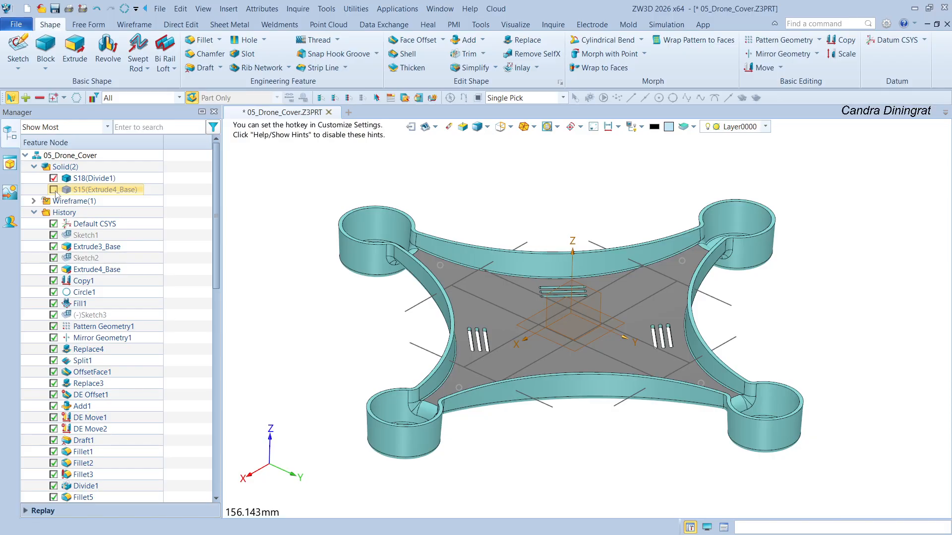
pyautogui.click(53, 190)
pyautogui.moveTo(282, 167); pyautogui.dragTo(174, 189, button='right')
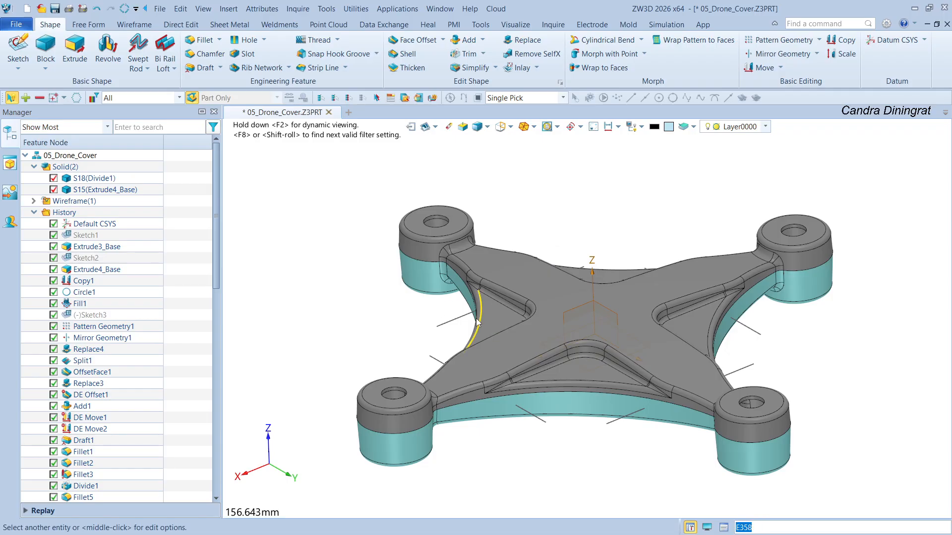
pyautogui.moveTo(333, 247); pyautogui.dragTo(343, 248, button='right')
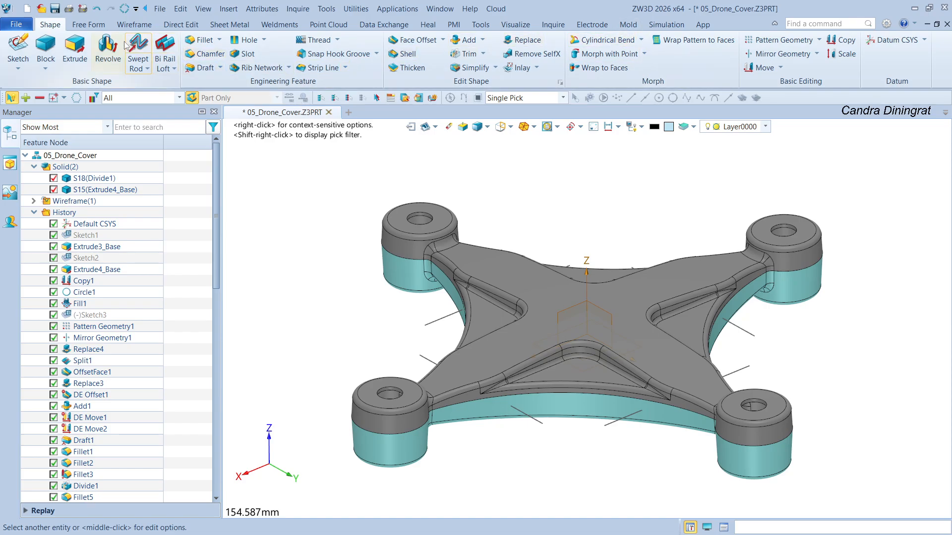
pyautogui.click(377, 54)
pyautogui.click(343, 77)
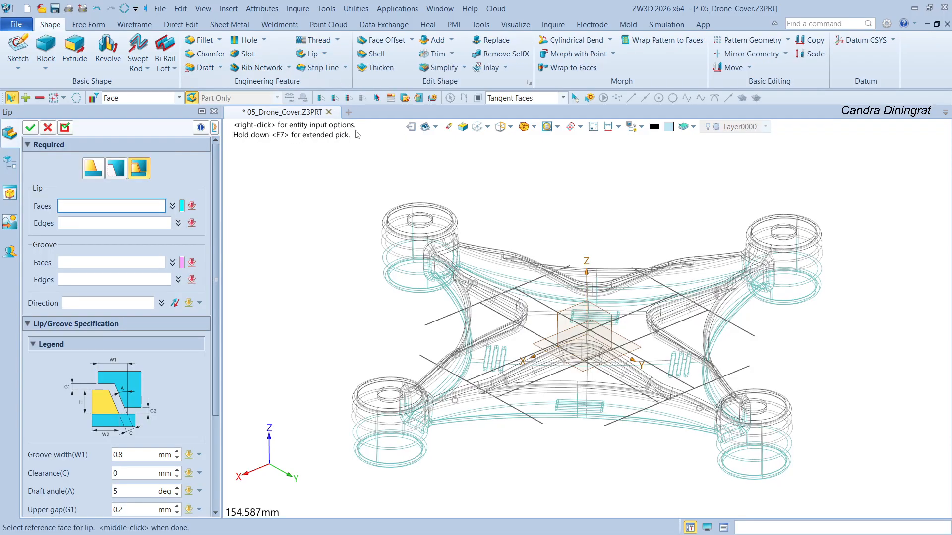
pyautogui.click(93, 173)
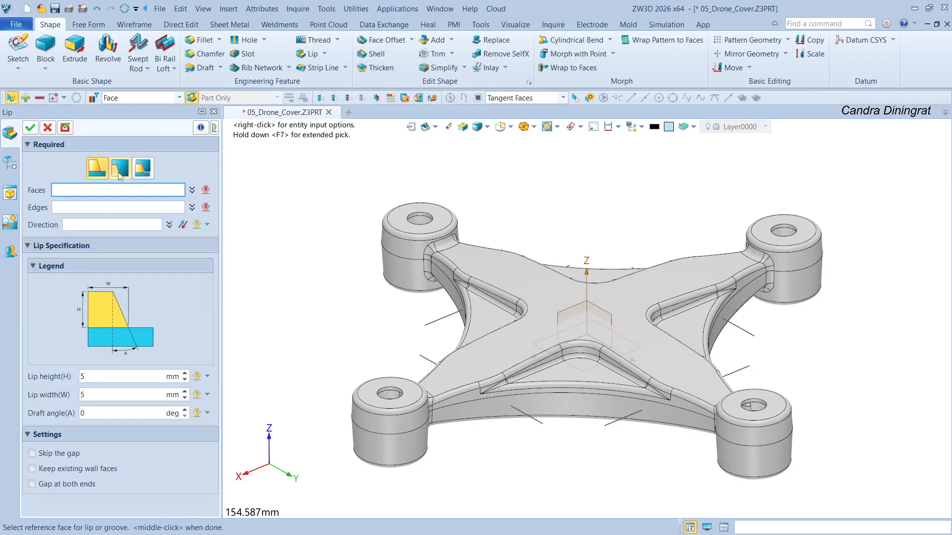
pyautogui.click(120, 171)
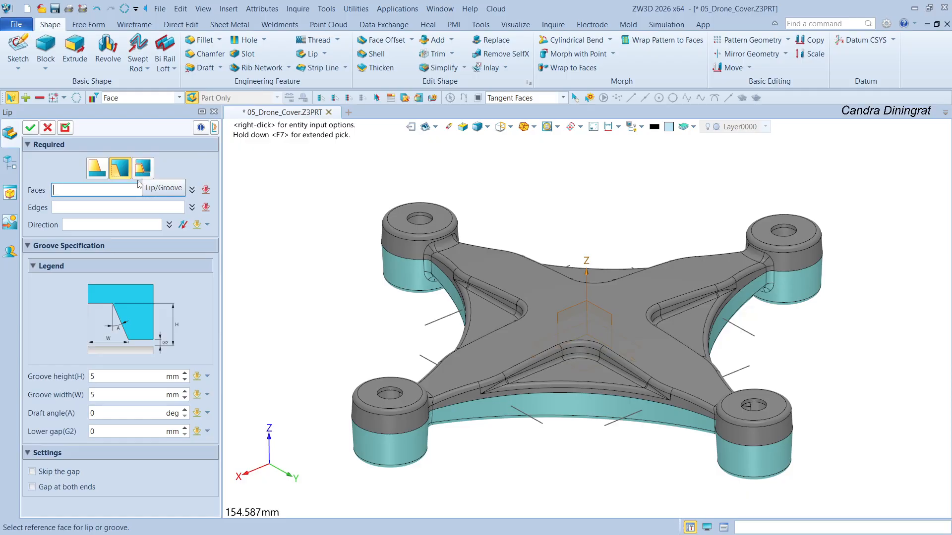
pyautogui.click(47, 129)
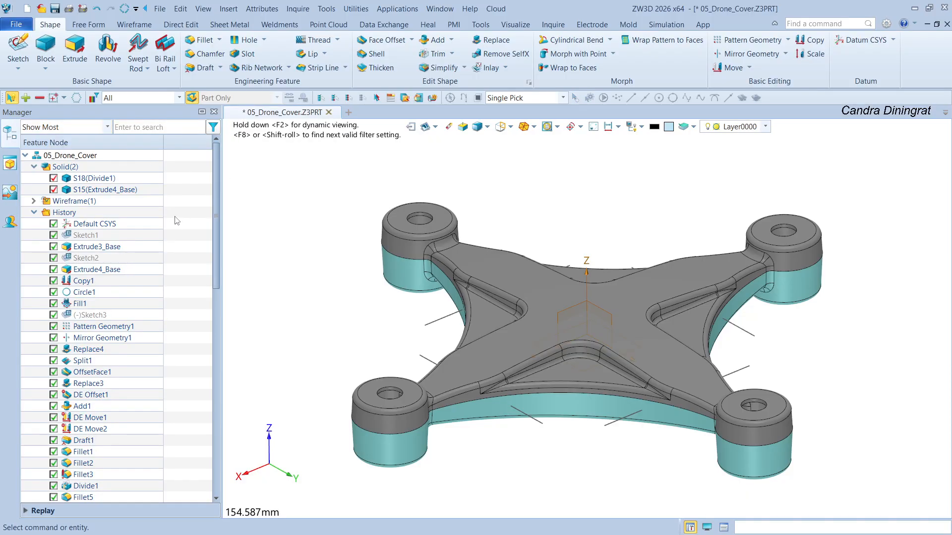
# - Hide the upper cover solid (Extrude4_Base) and apply the cyan colour RGB 160, 255, 255 to the lower shell solid (Divide1)
pyautogui.click(54, 189)
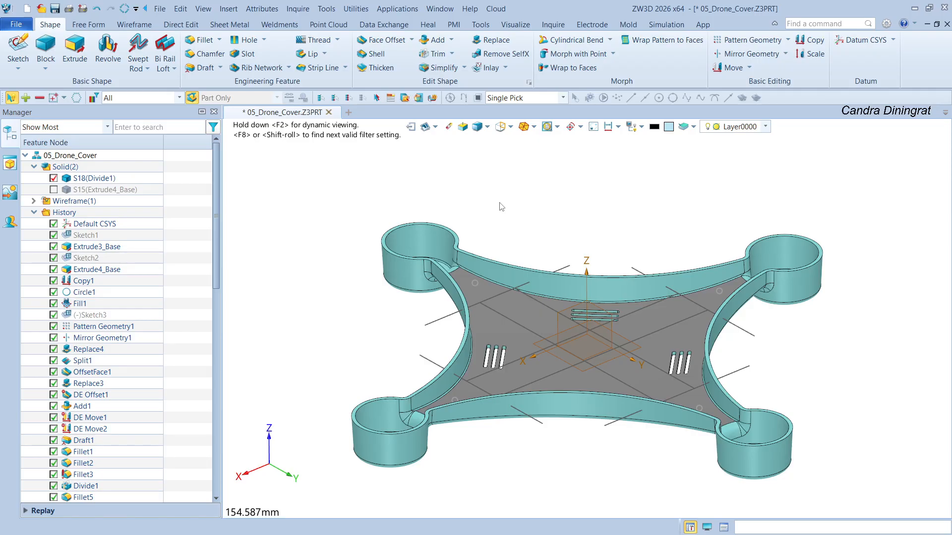
pyautogui.scroll(1, 502, 207)
pyautogui.scroll(-2, 505, 204)
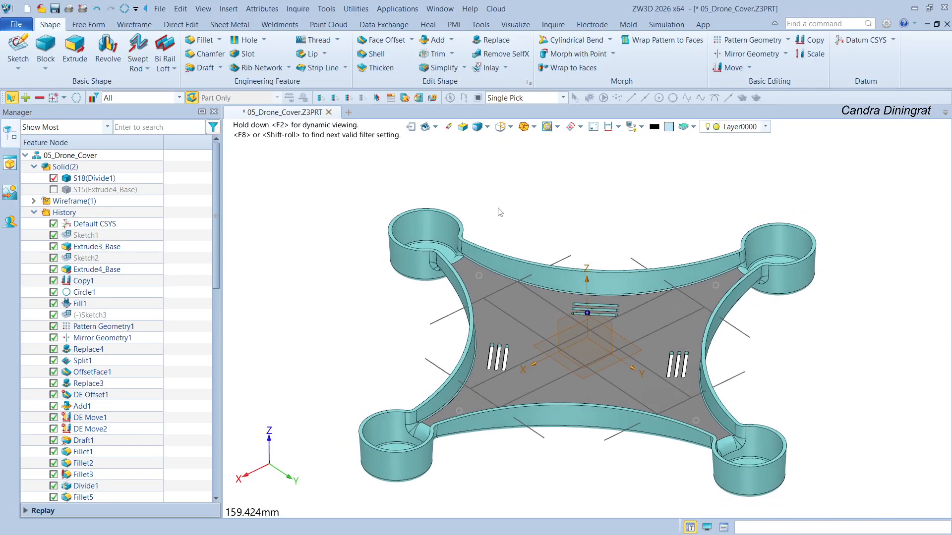
pyautogui.rightClick(113, 182)
pyautogui.click(144, 421)
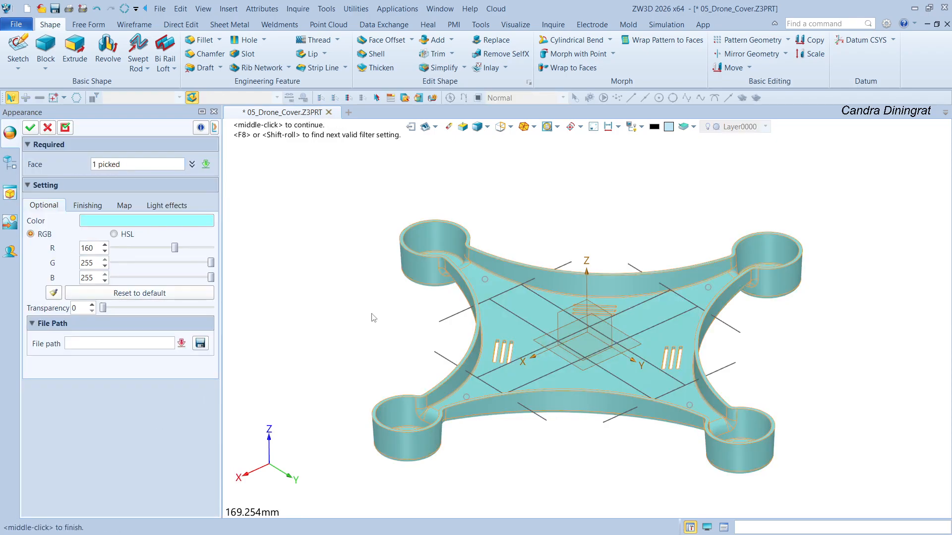
pyautogui.click(30, 127)
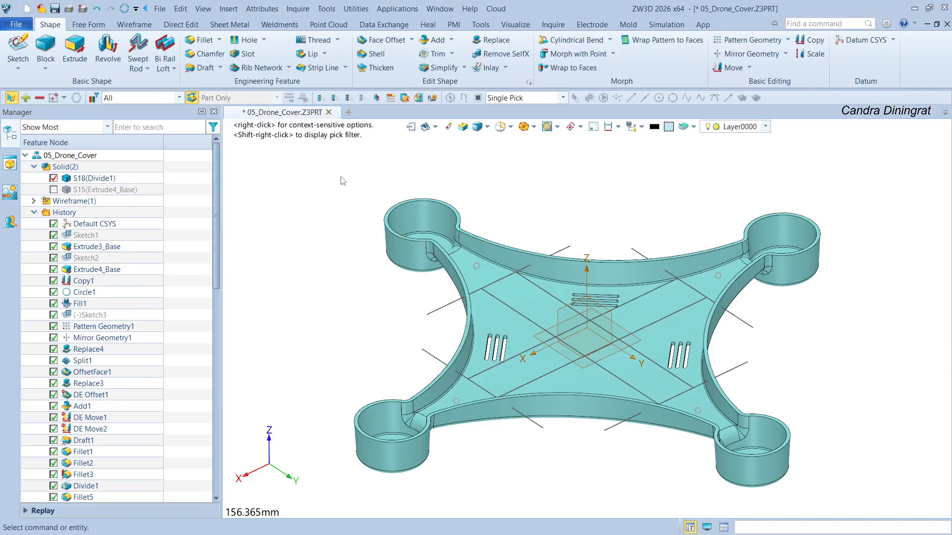
# - Start a combined Lip/Groove feature and pick the lower shell's rim face as the lip's reference face
pyautogui.click(311, 54)
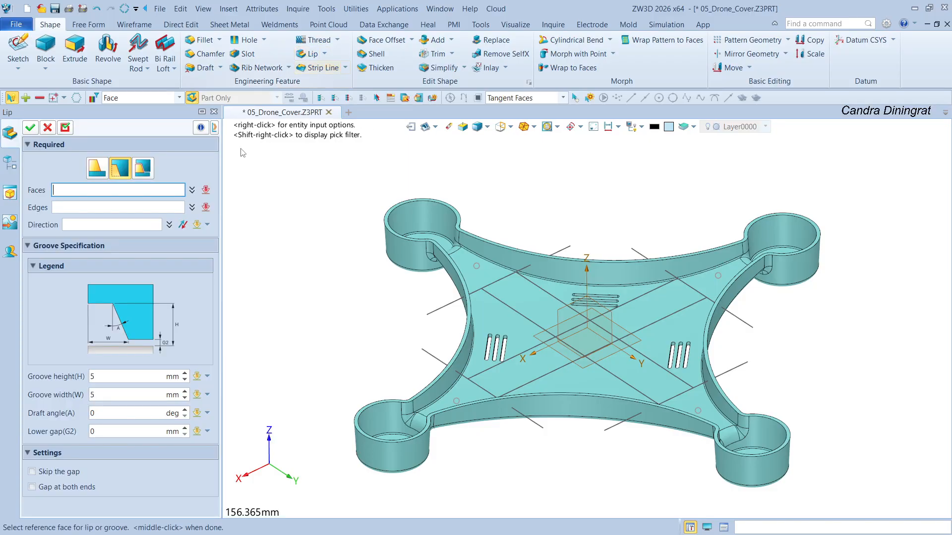
pyautogui.click(142, 169)
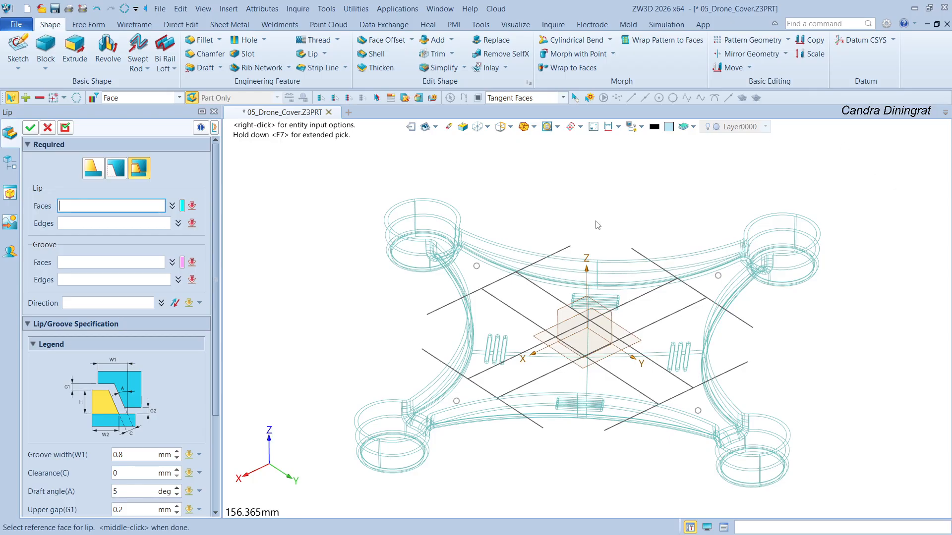
pyautogui.scroll(6, 471, 186)
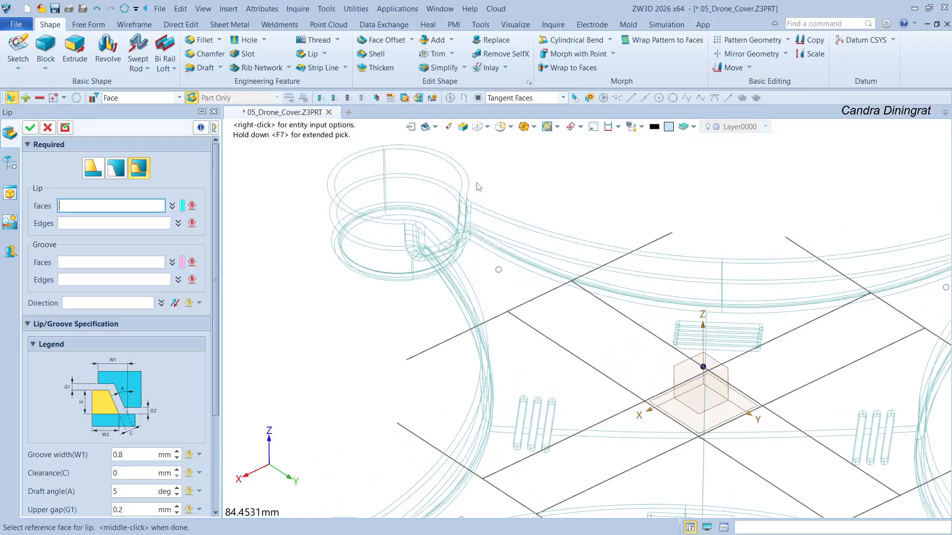
pyautogui.click(506, 199)
pyautogui.hotkey('ctrl', 'f')
pyautogui.scroll(-6, 567, 185)
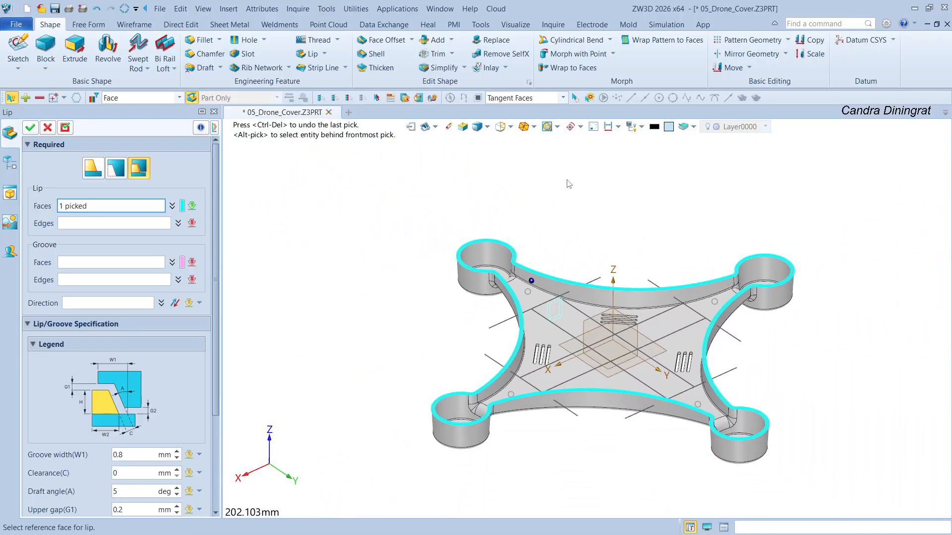
# - Select the complete inner edge loop of the lower shell's rim as the lip edges
pyautogui.click(90, 224)
pyautogui.scroll(3, 496, 168)
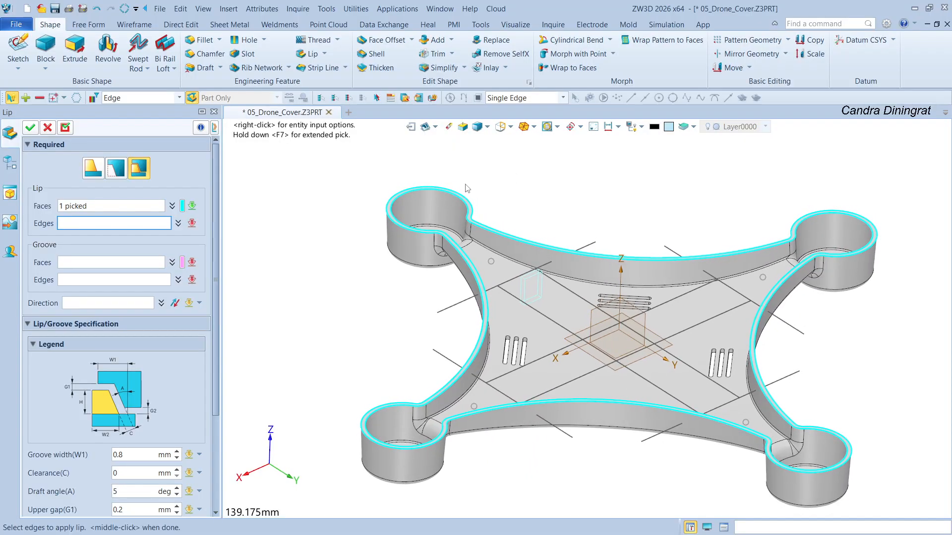
pyautogui.click(471, 229)
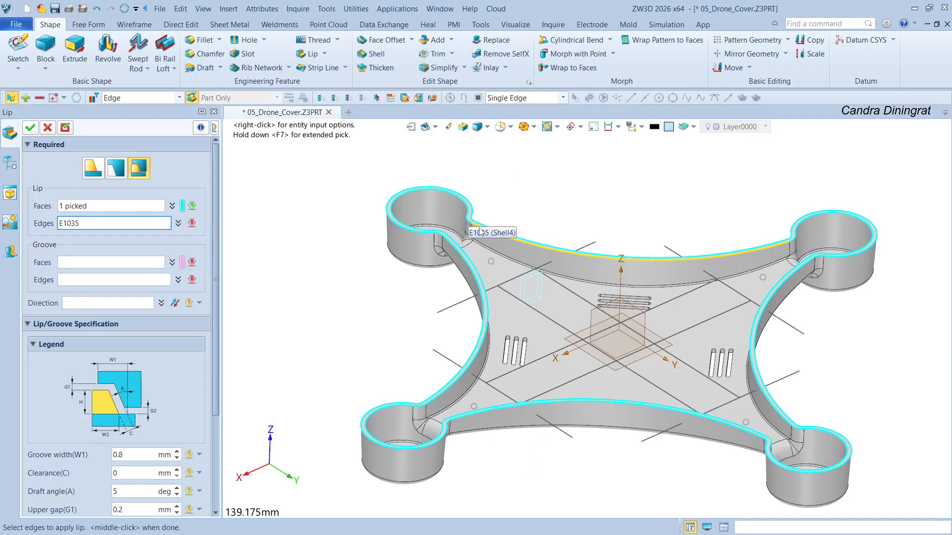
pyautogui.click(467, 217)
pyautogui.scroll(2, 466, 213)
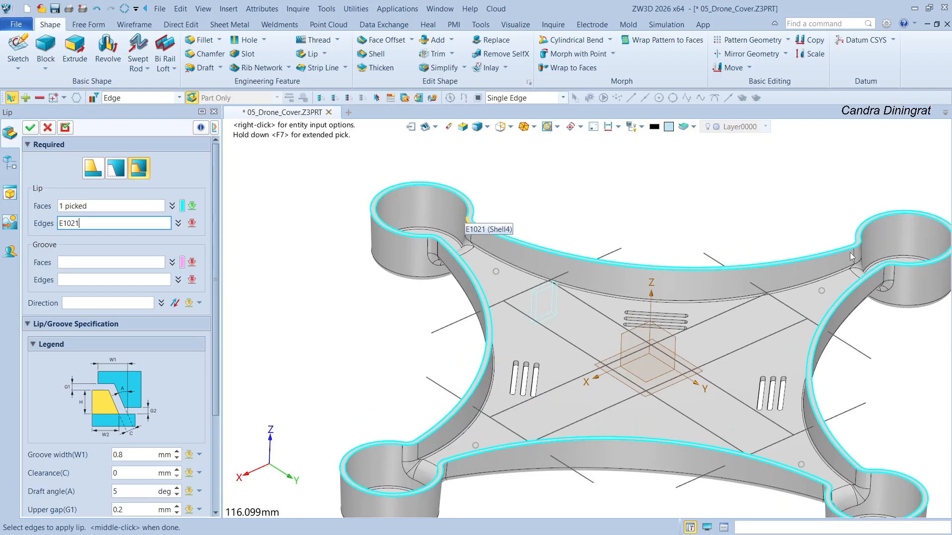
pyautogui.scroll(4, 480, 230)
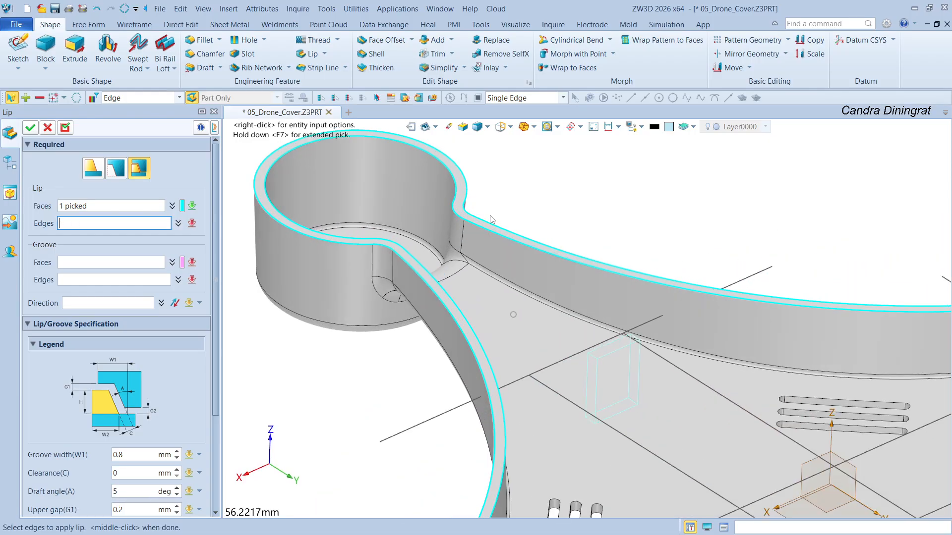
pyautogui.keyDown('shift'); pyautogui.click(477, 227); pyautogui.keyUp('shift')
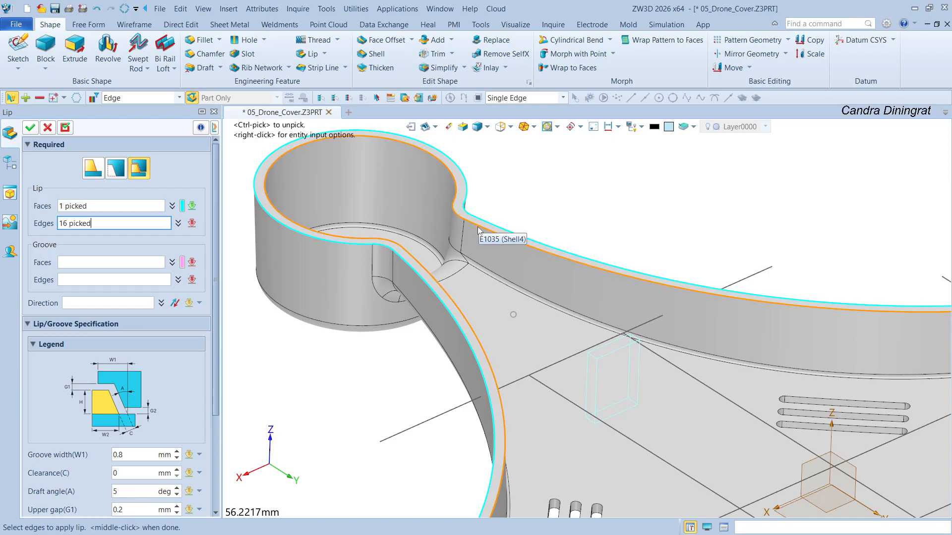
pyautogui.scroll(-6, 564, 200)
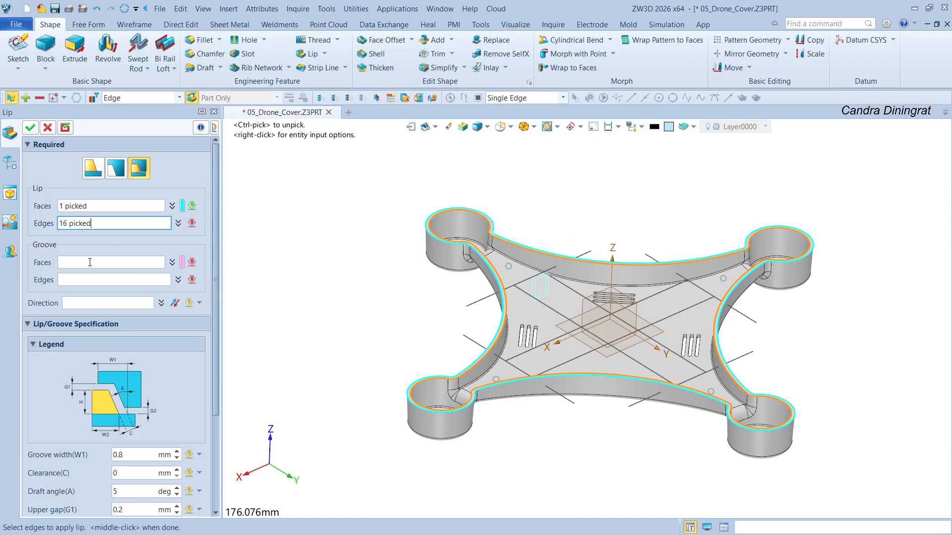
# - Hide the lower shell solid (Divide1) and show the upper cover solid (Extrude4_Base) while keeping the Lip command active
pyautogui.click(15, 163)
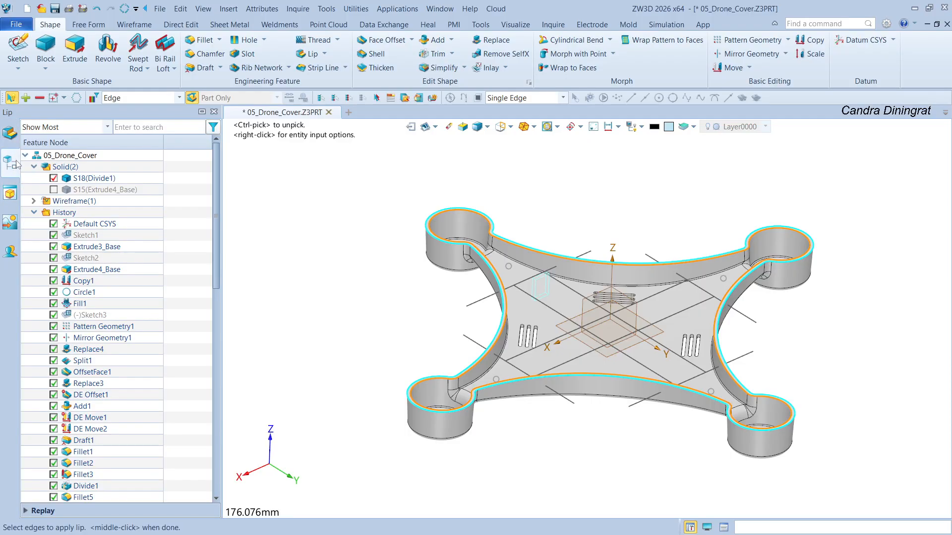
pyautogui.click(54, 179)
pyautogui.click(54, 190)
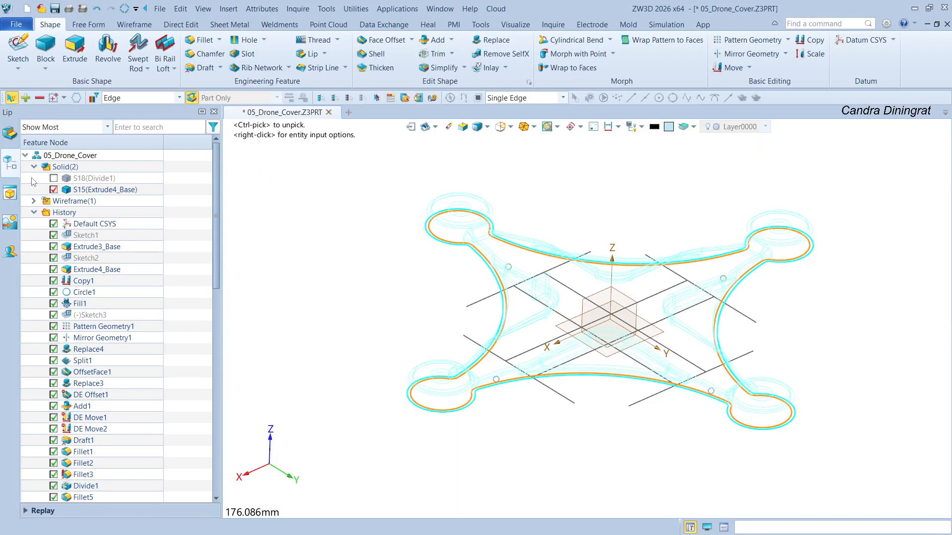
pyautogui.click(10, 133)
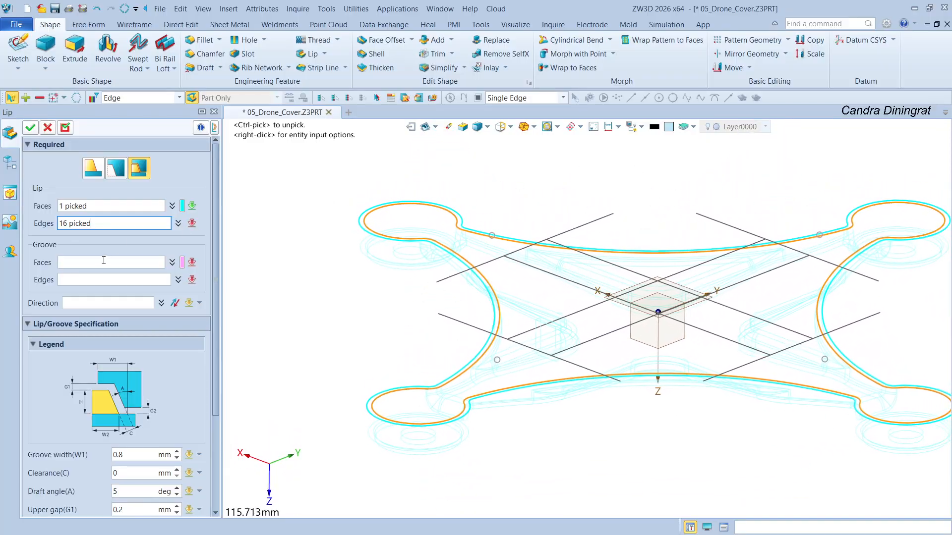
# - Pick the upper cover's rim face as the groove's reference face
pyautogui.click(81, 261)
pyautogui.scroll(4, 333, 238)
pyautogui.click(337, 241)
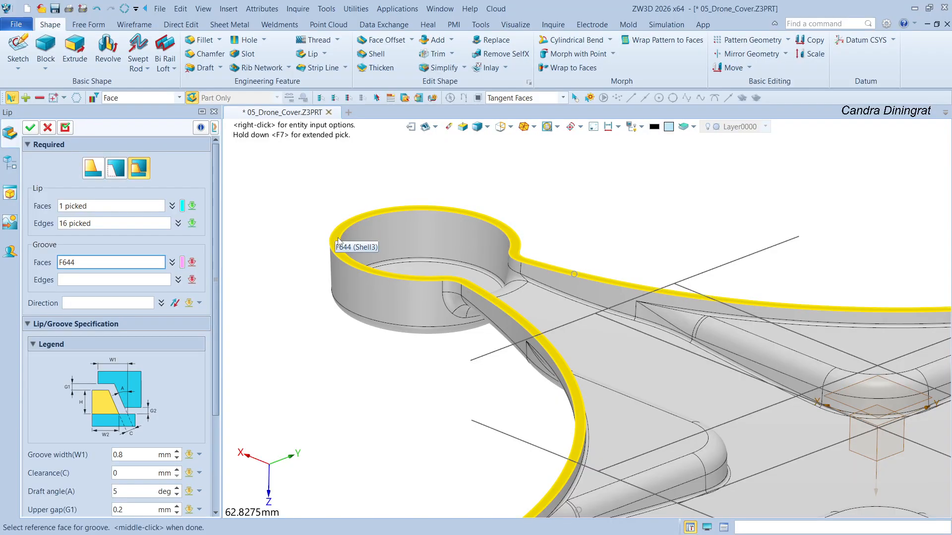
pyautogui.middleClick(338, 239)
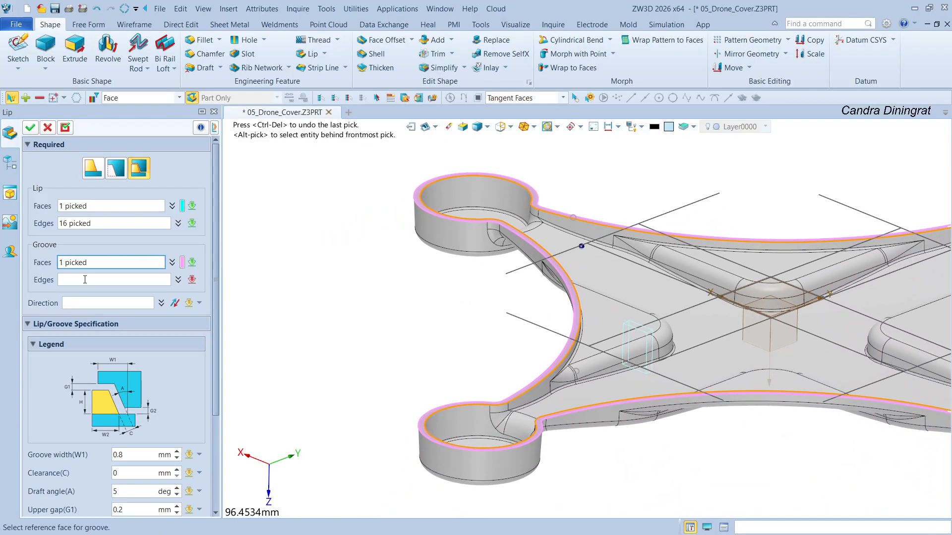
# - Select the complete inner edge loop of the upper cover's rim as the groove edges and examine the preview and the lip/groove specification
pyautogui.scroll(5, 486, 242)
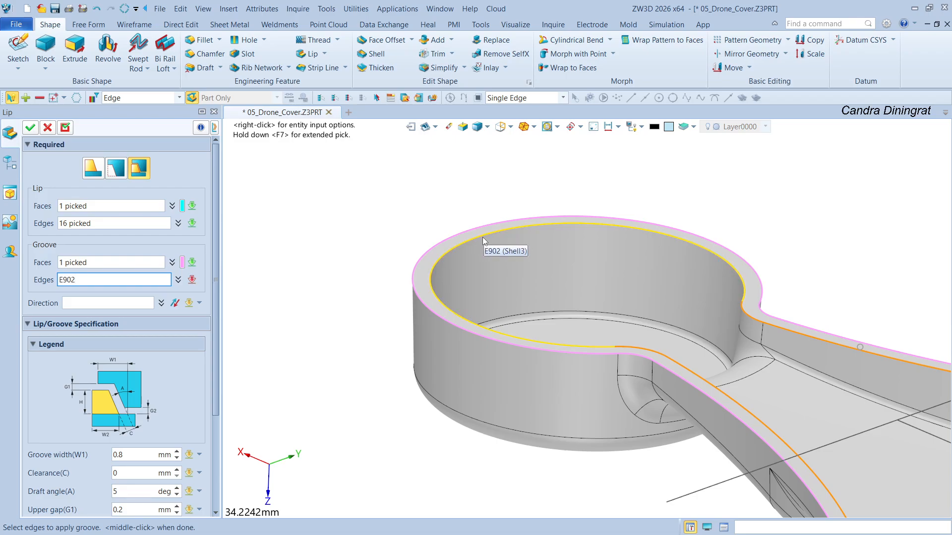
pyautogui.click(483, 239)
pyautogui.scroll(-5, 612, 183)
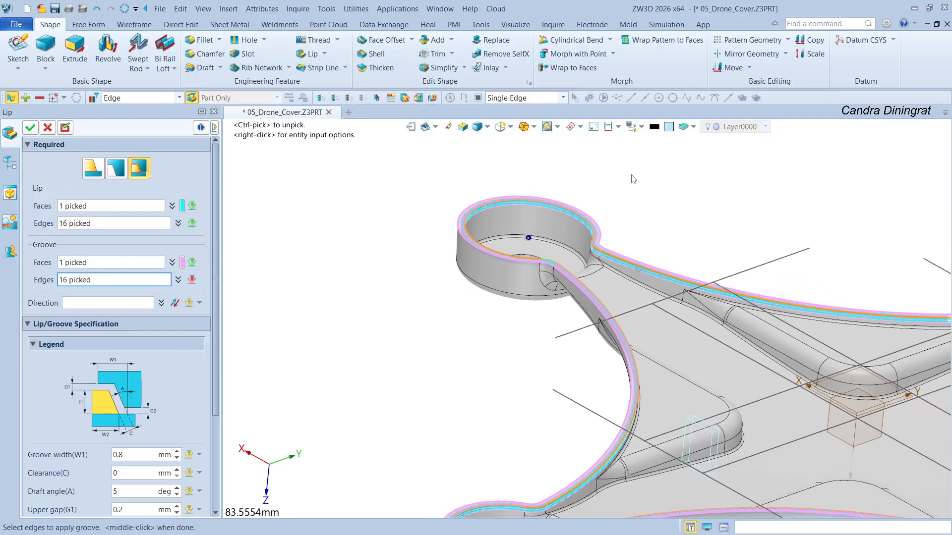
pyautogui.scroll(7, 402, 349)
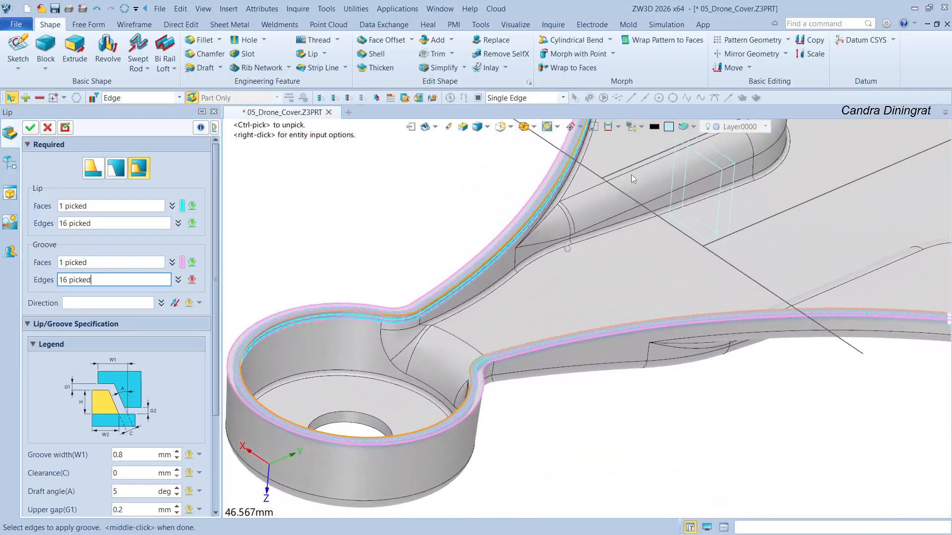
pyautogui.scroll(3, 402, 344)
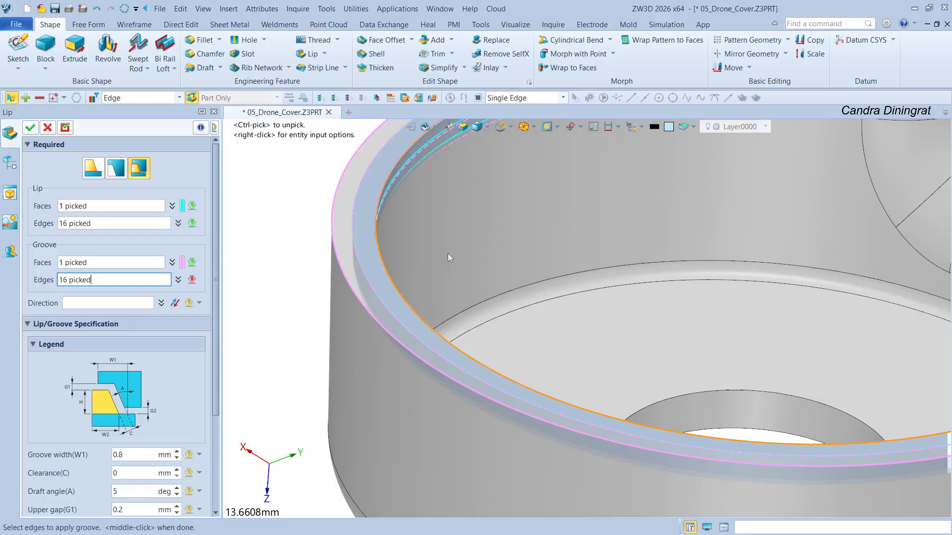
pyautogui.moveTo(213, 332); pyautogui.dragTo(213, 415)
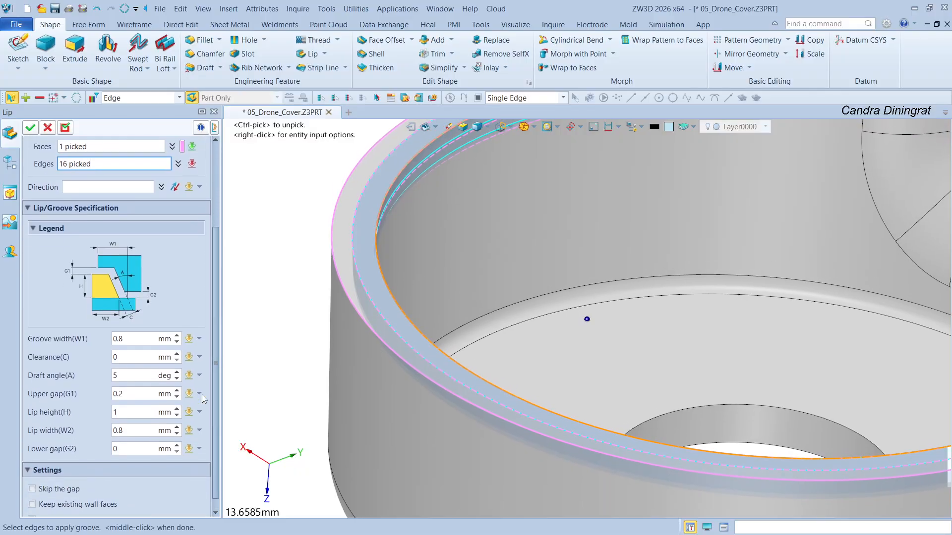
# - Set the lip/groove draft angle to 3 degrees, keep the 0.2 mm upper gap, and complete the Lip feature
pyautogui.moveTo(376, 273); pyautogui.dragTo(361, 284, button='right')
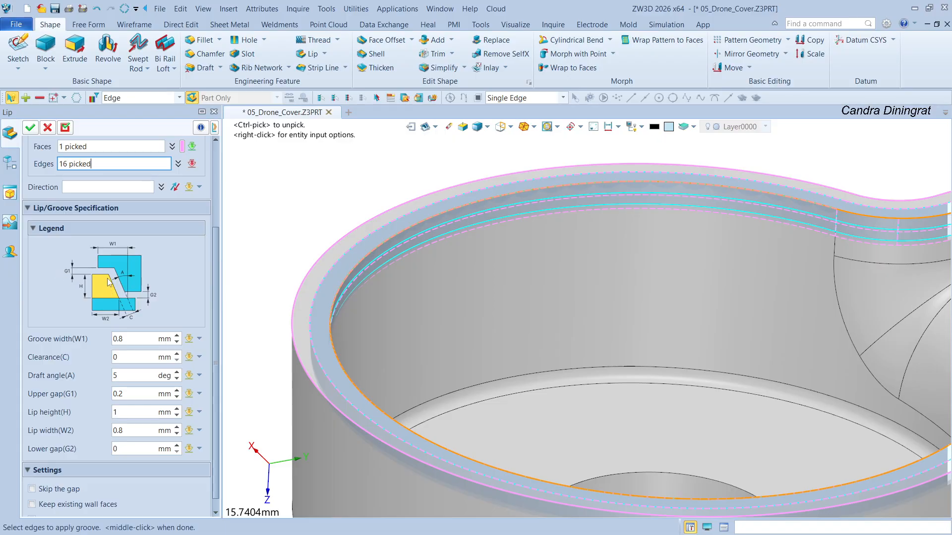
pyautogui.click(127, 375)
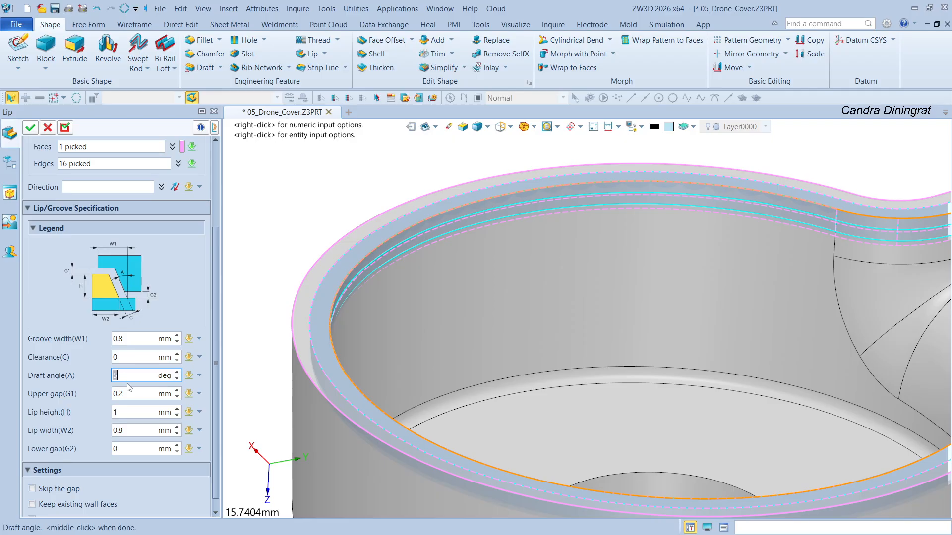
pyautogui.press('Return')
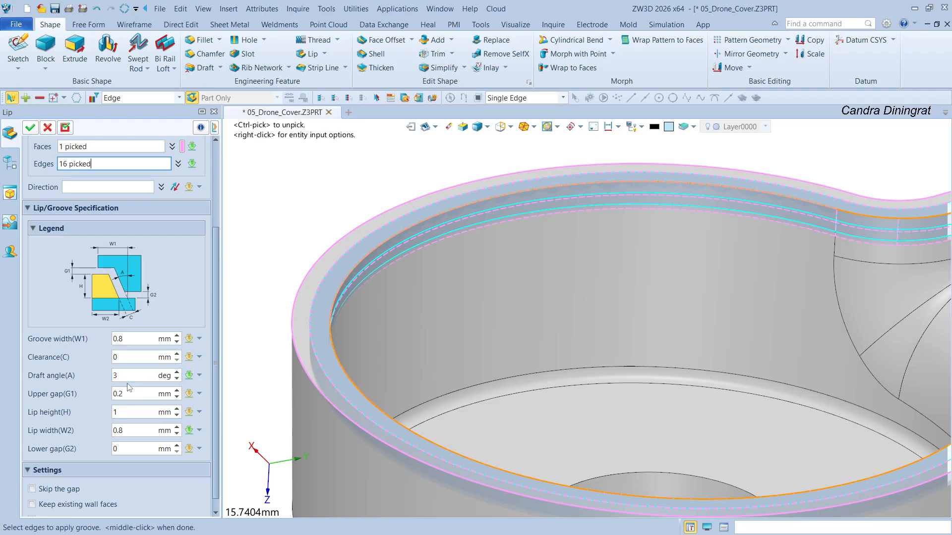
pyautogui.click(149, 393)
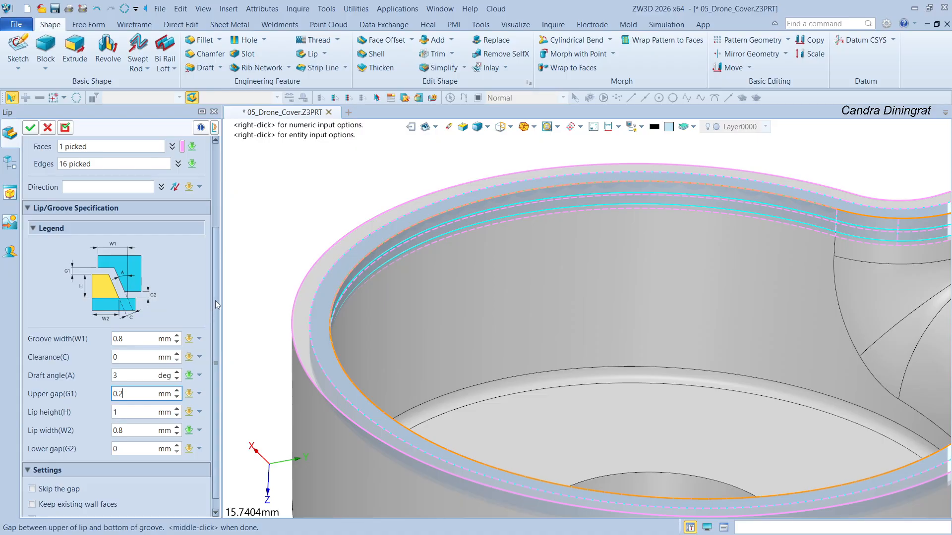
pyautogui.scroll(2, 216, 317)
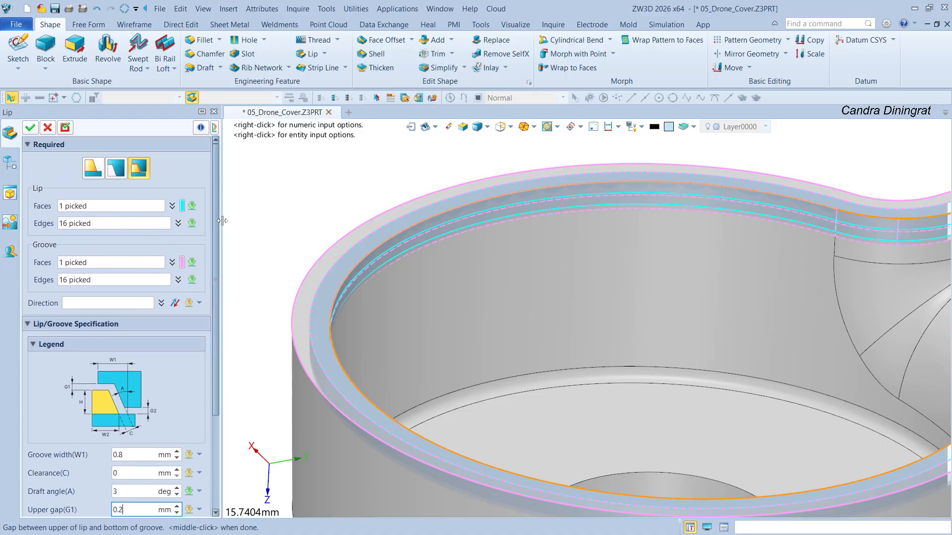
pyautogui.scroll(-3, 216, 347)
pyautogui.scroll(-8, 308, 292)
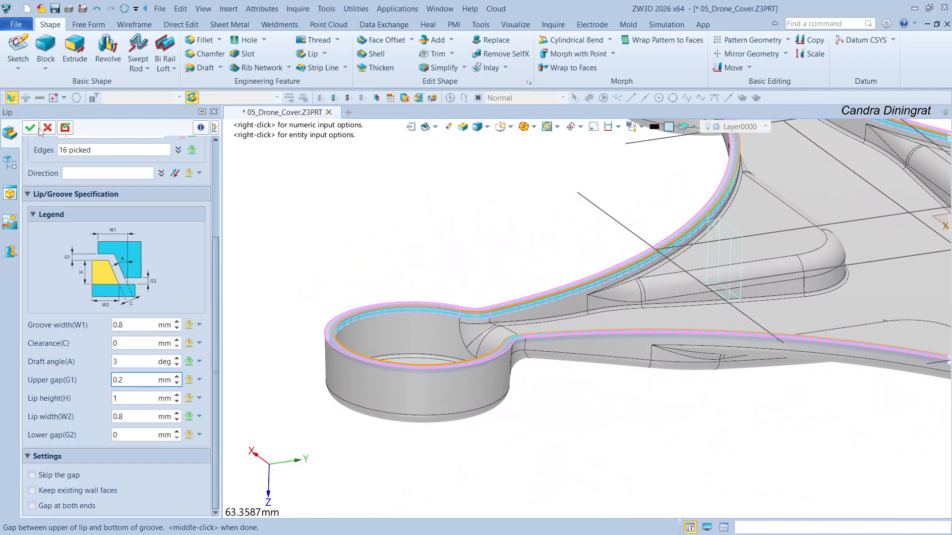
pyautogui.middleClick(464, 170)
pyautogui.scroll(-3, 453, 188)
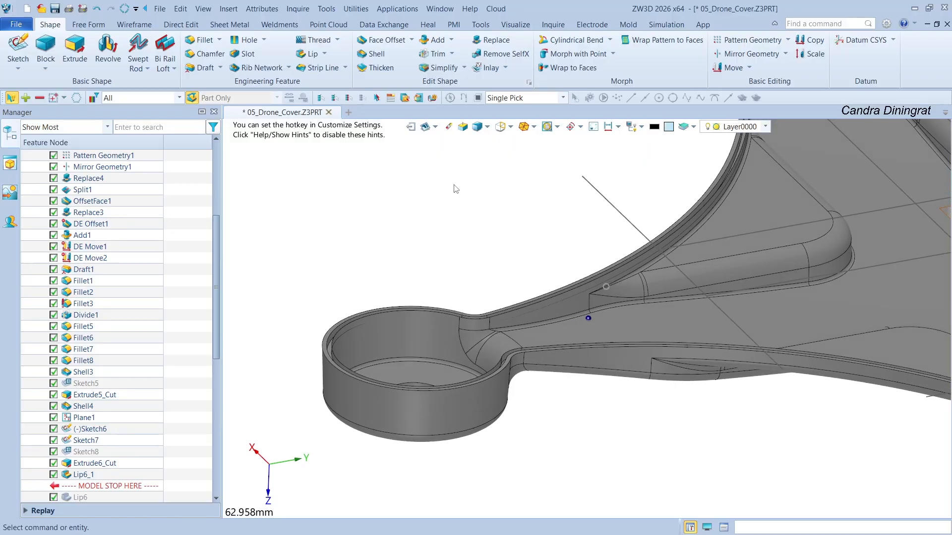
# - Examine the new groove around the upper cover's rim, especially the thin inner wall at the round corner housing
pyautogui.scroll(-2, 454, 190)
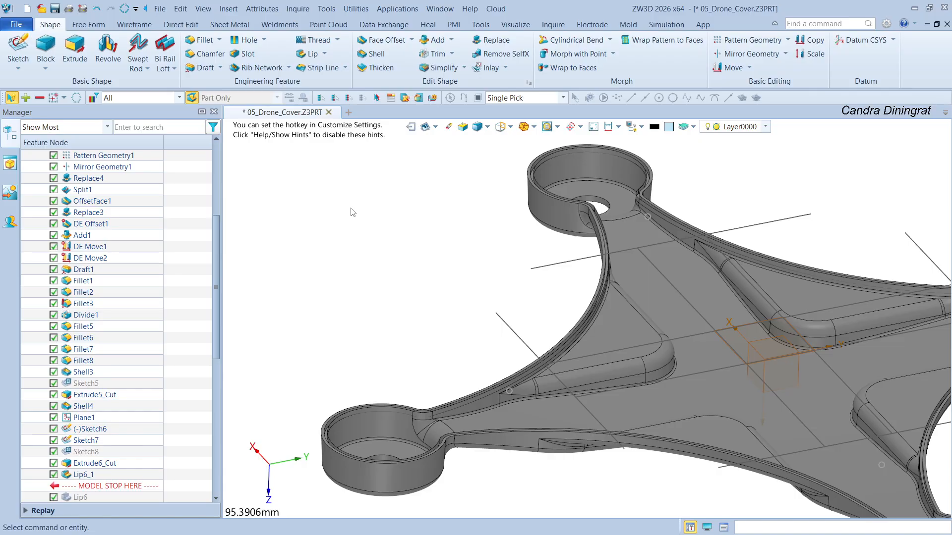
pyautogui.scroll(1, 352, 213)
pyautogui.scroll(6, 343, 420)
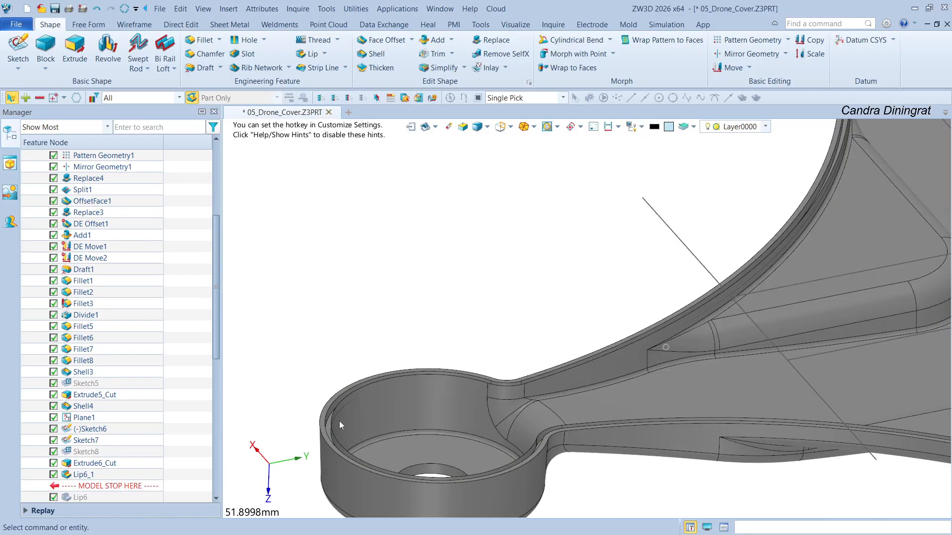
pyautogui.scroll(10, 342, 306)
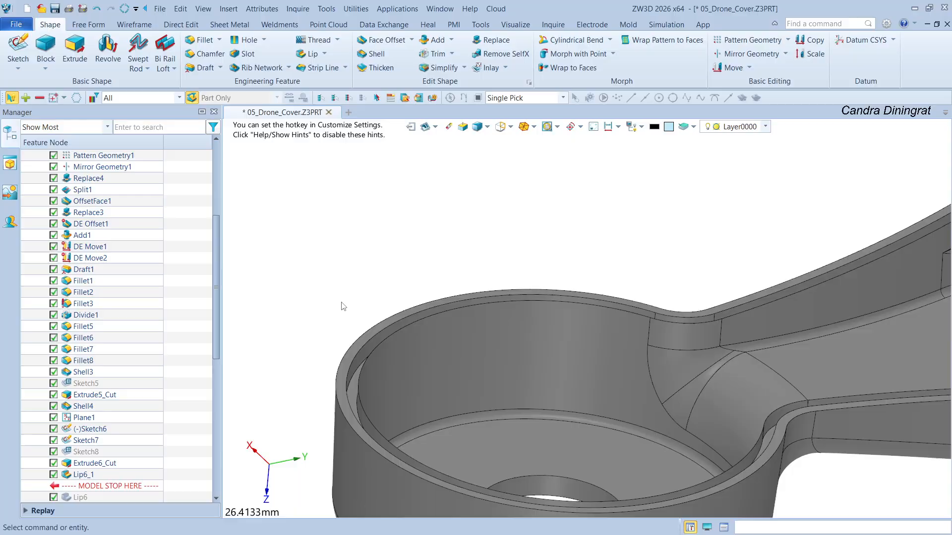
pyautogui.scroll(2, 347, 325)
pyautogui.scroll(-2, 548, 326)
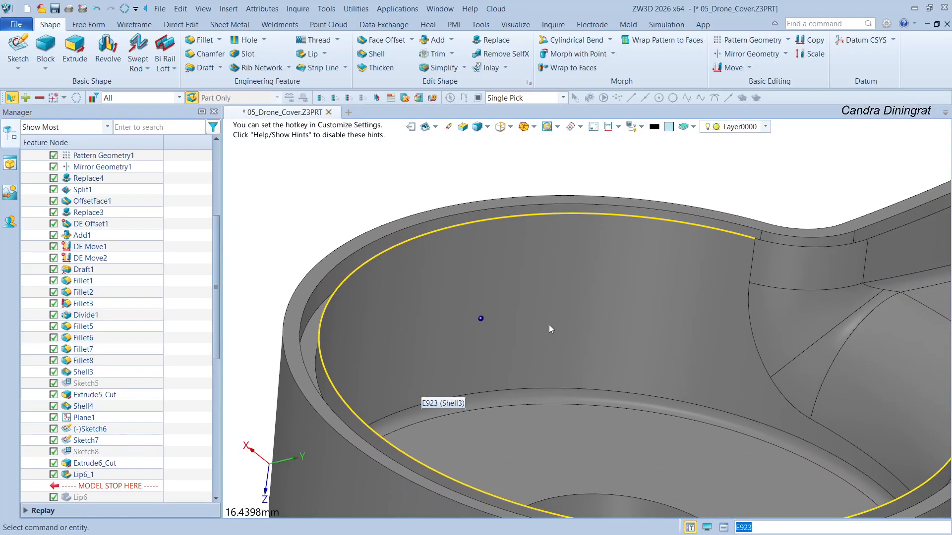
pyautogui.moveTo(637, 293); pyautogui.dragTo(610, 355, button='right')
pyautogui.scroll(3, 633, 406)
pyautogui.scroll(-10, 596, 333)
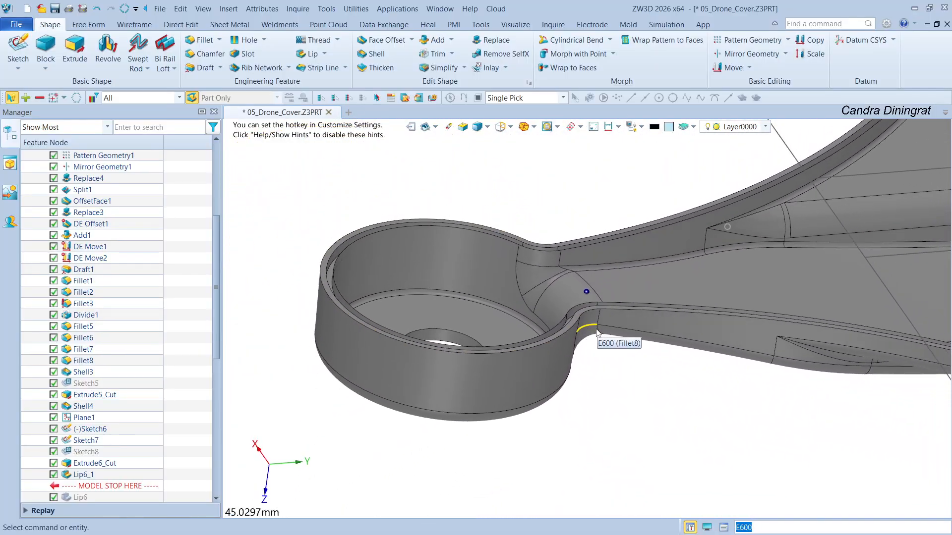
pyautogui.scroll(-1, 595, 328)
pyautogui.scroll(4, 596, 325)
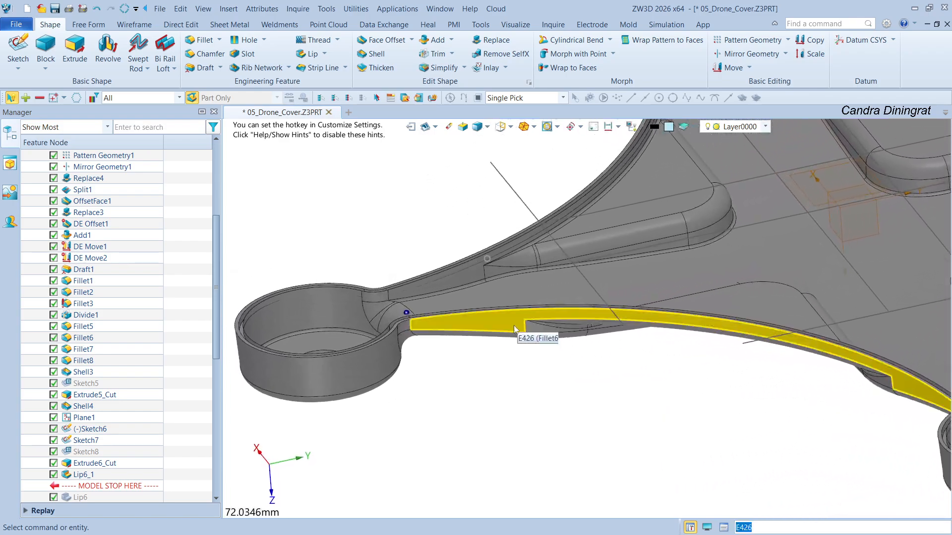
pyautogui.scroll(3, 333, 268)
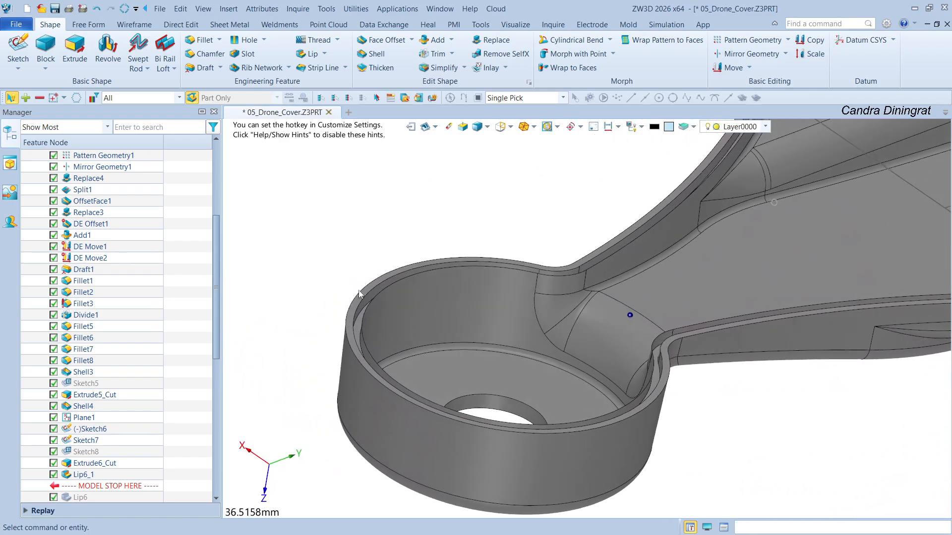
pyautogui.scroll(1, 514, 246)
pyautogui.scroll(-4, 323, 215)
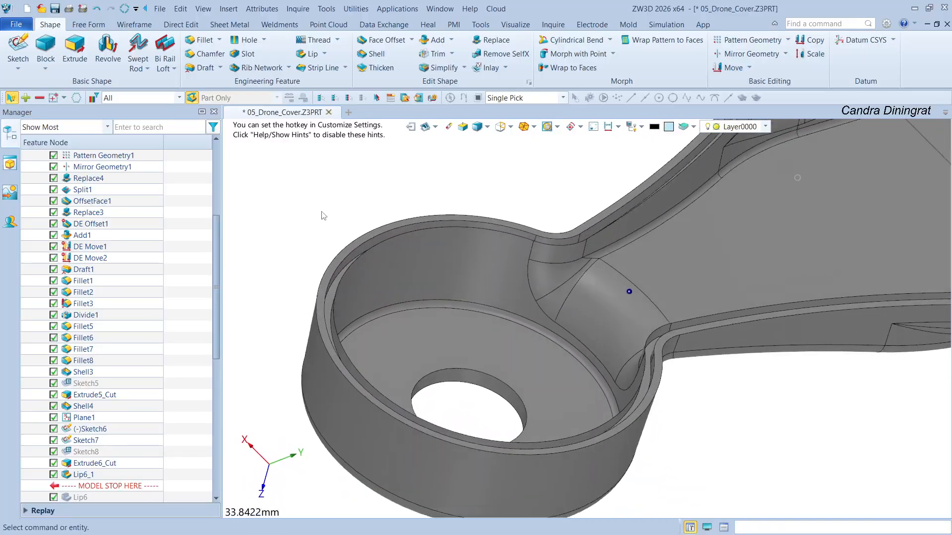
pyautogui.scroll(-6, 344, 187)
pyautogui.scroll(1, 360, 176)
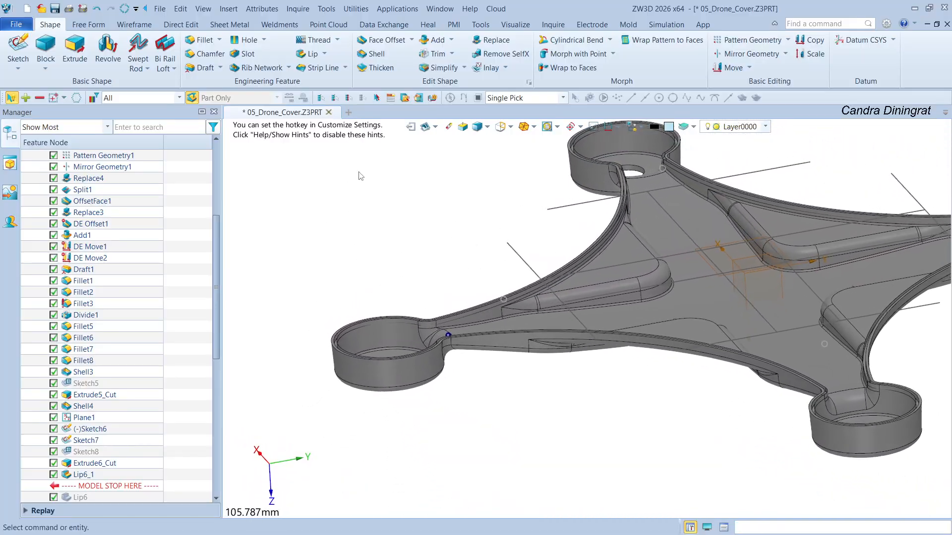
# - Remove the thin inner wall left beside the upper cover's groove with Simplify, picking its side as Tangent Faces
pyautogui.click(180, 25)
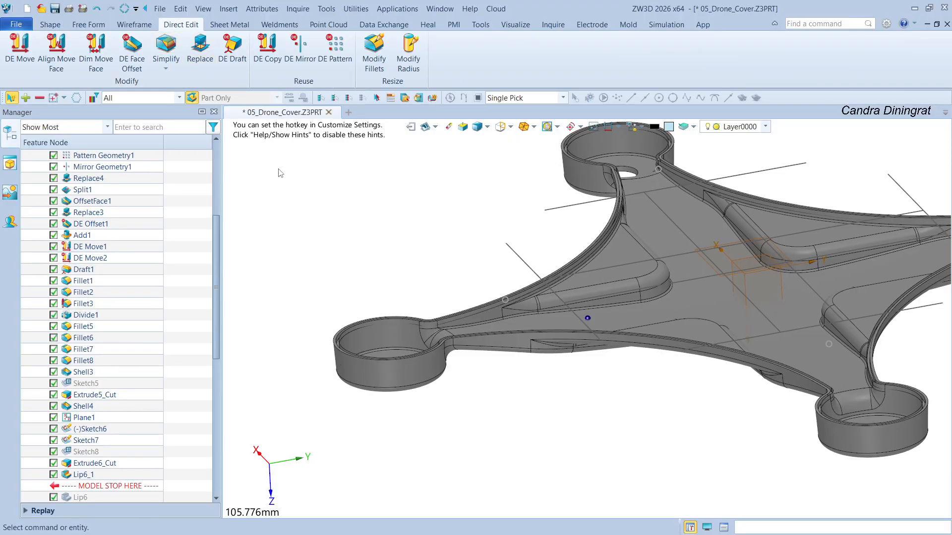
pyautogui.scroll(12, 280, 163)
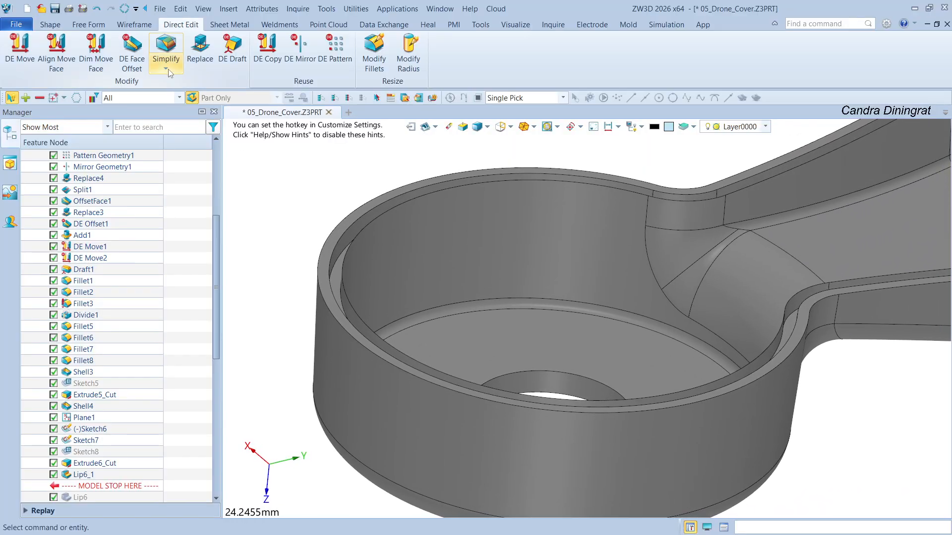
pyautogui.click(166, 47)
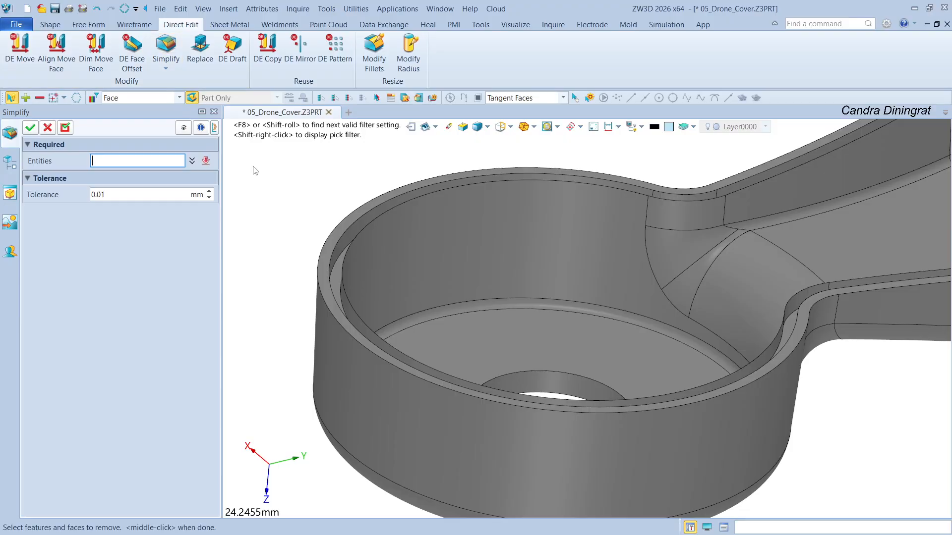
pyautogui.click(511, 100)
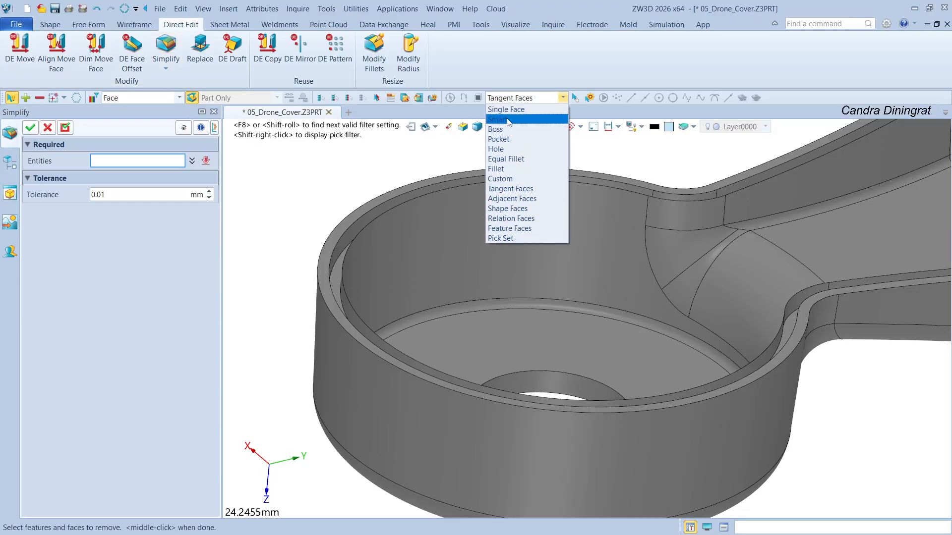
pyautogui.click(512, 189)
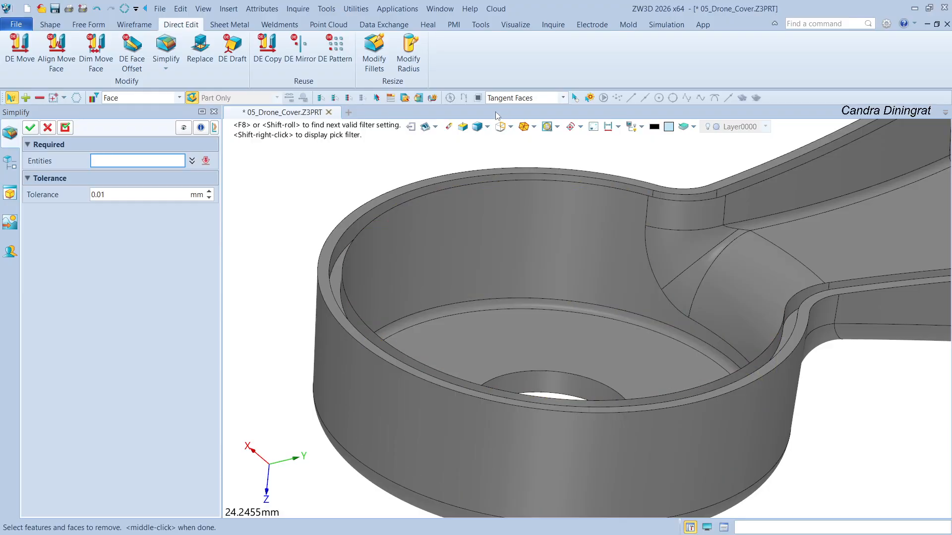
pyautogui.click(331, 271)
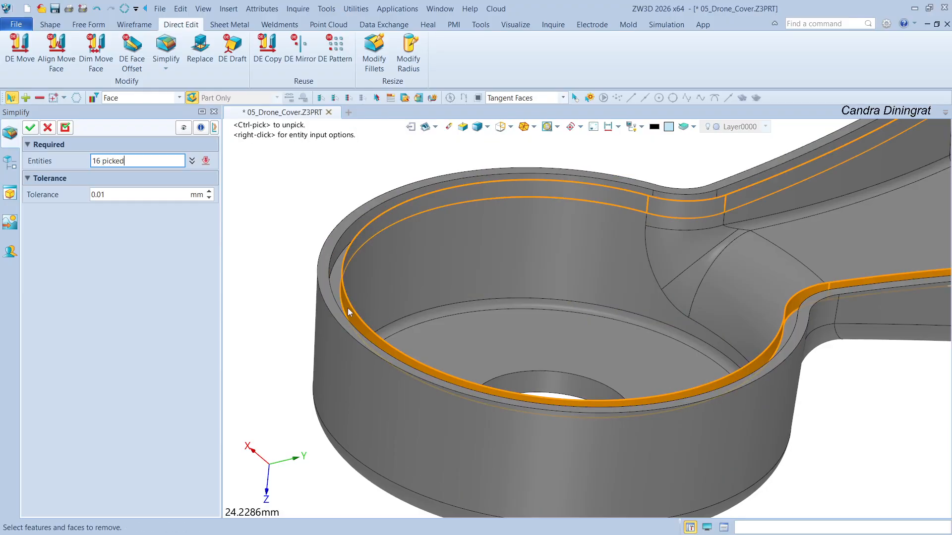
pyautogui.scroll(-10, 347, 308)
pyautogui.scroll(3, 603, 249)
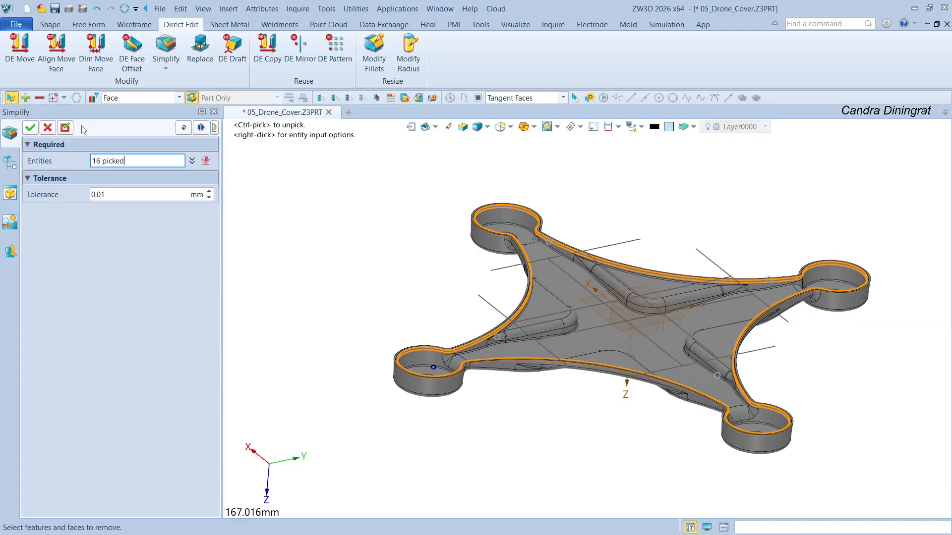
pyautogui.click(31, 128)
pyautogui.scroll(3, 589, 166)
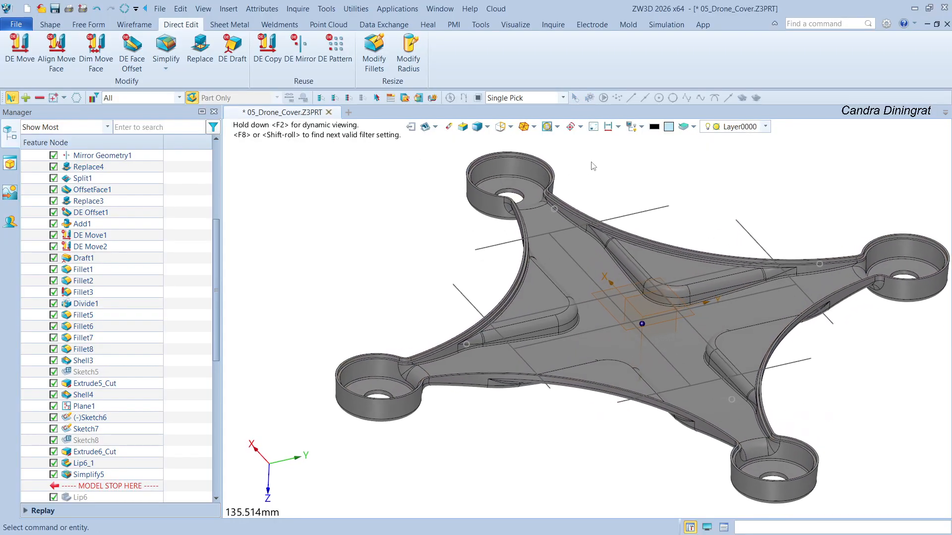
# - Show the lower shell solid (Divide1) together with the upper cover
pyautogui.scroll(2, 587, 198)
pyautogui.scroll(-6, 585, 205)
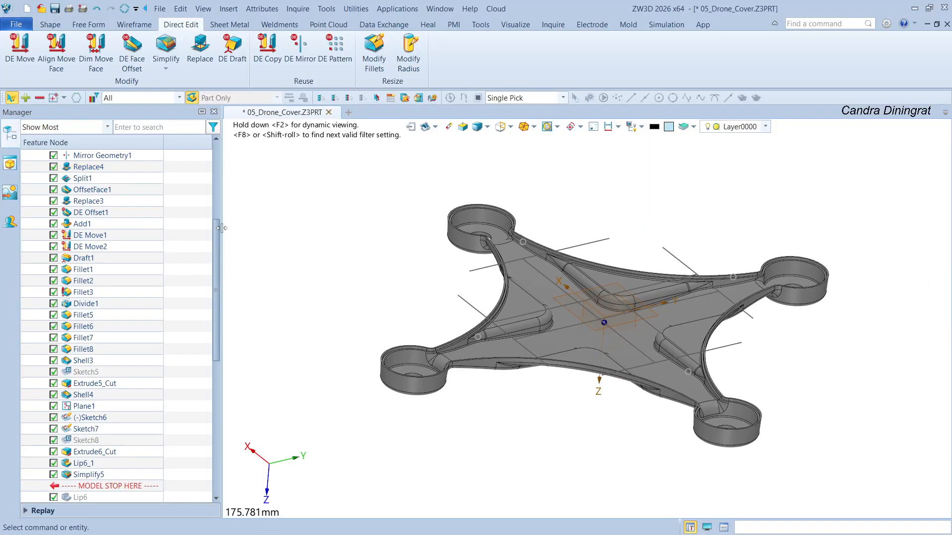
pyautogui.moveTo(216, 227); pyautogui.dragTo(217, 155)
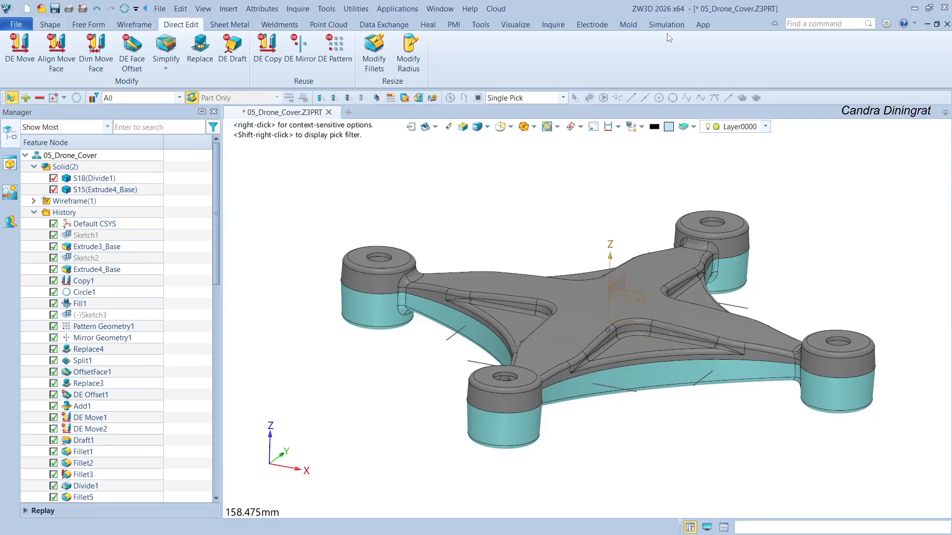
# - Cut a temporary section through both halves at a -0.79998 mm offset and examine how the lip fits the groove at a corner housing
pyautogui.click(553, 25)
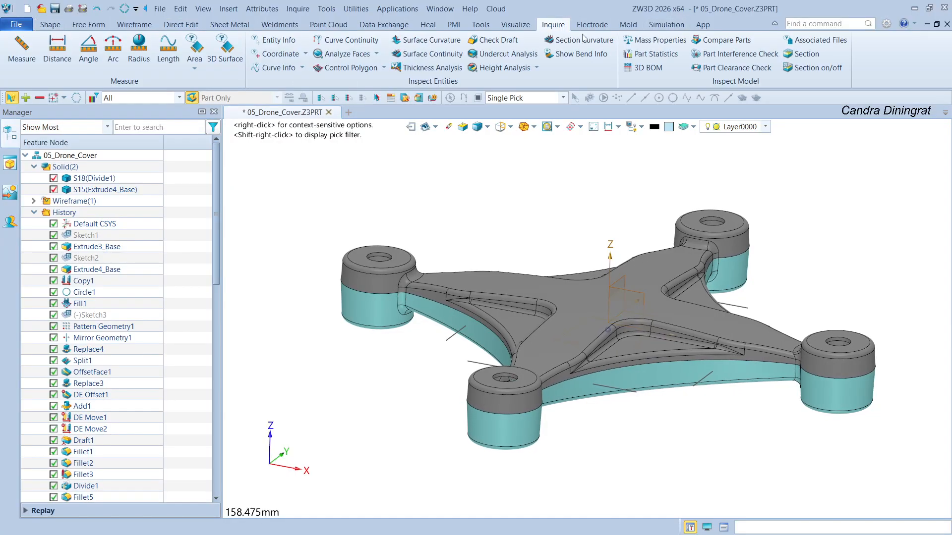
pyautogui.click(799, 58)
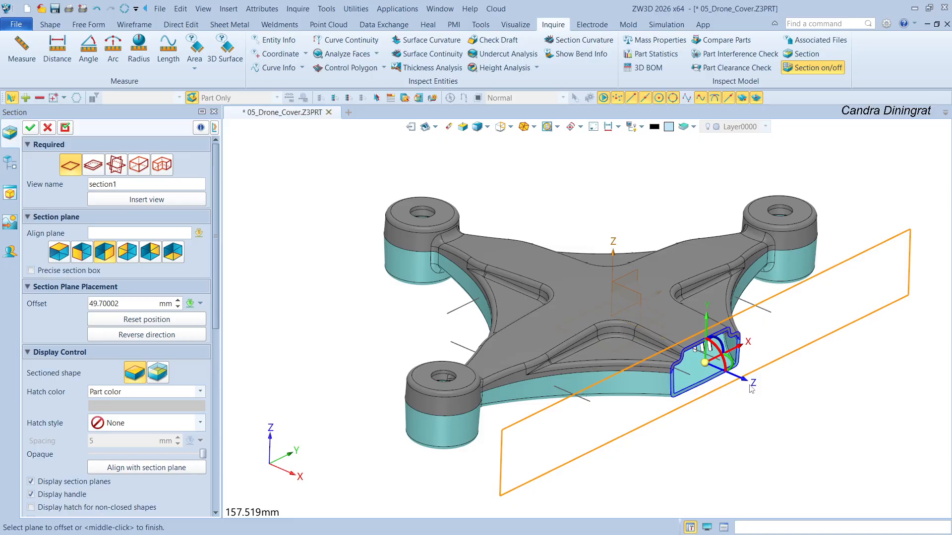
pyautogui.moveTo(746, 383); pyautogui.dragTo(648, 343)
pyautogui.scroll(8, 331, 302)
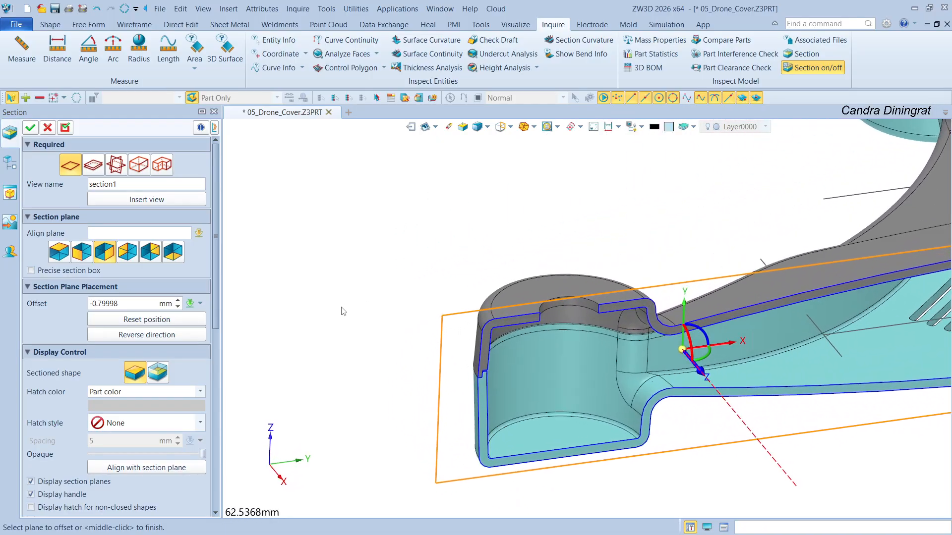
pyautogui.scroll(5, 456, 319)
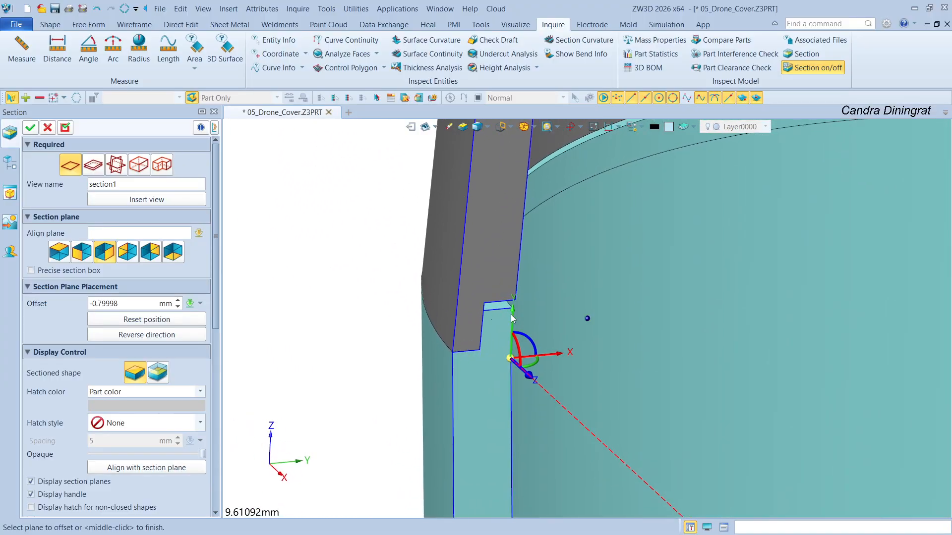
pyautogui.moveTo(454, 316); pyautogui.dragTo(364, 296, button='middle')
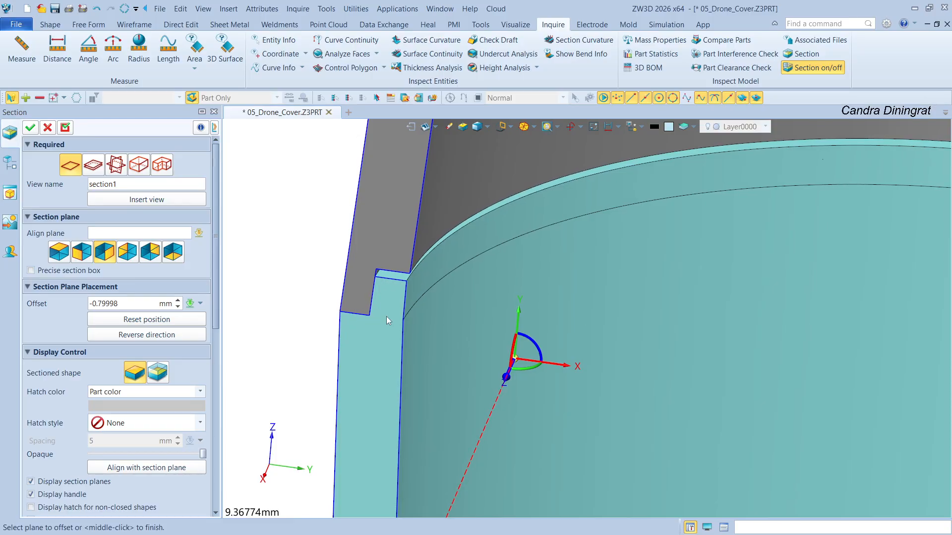
pyautogui.moveTo(442, 268); pyautogui.dragTo(411, 272, button='middle')
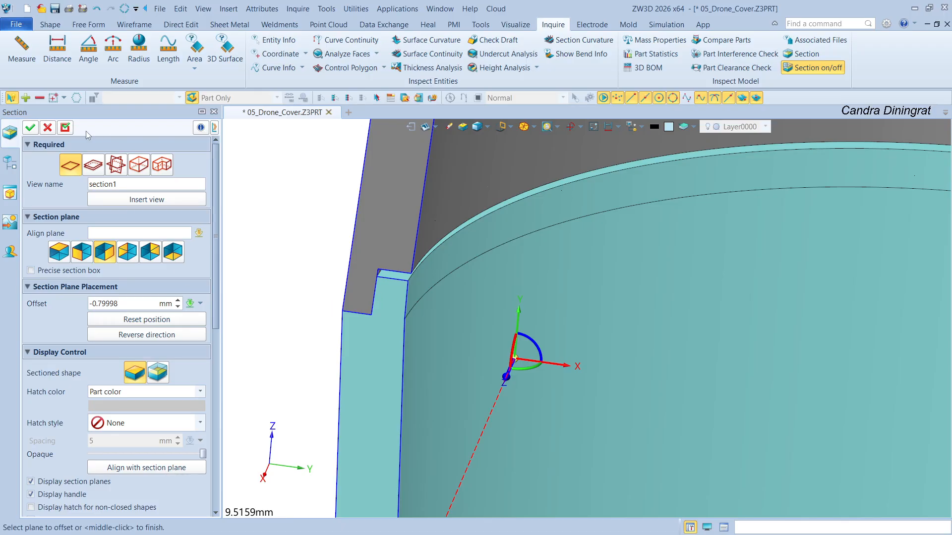
pyautogui.click(48, 129)
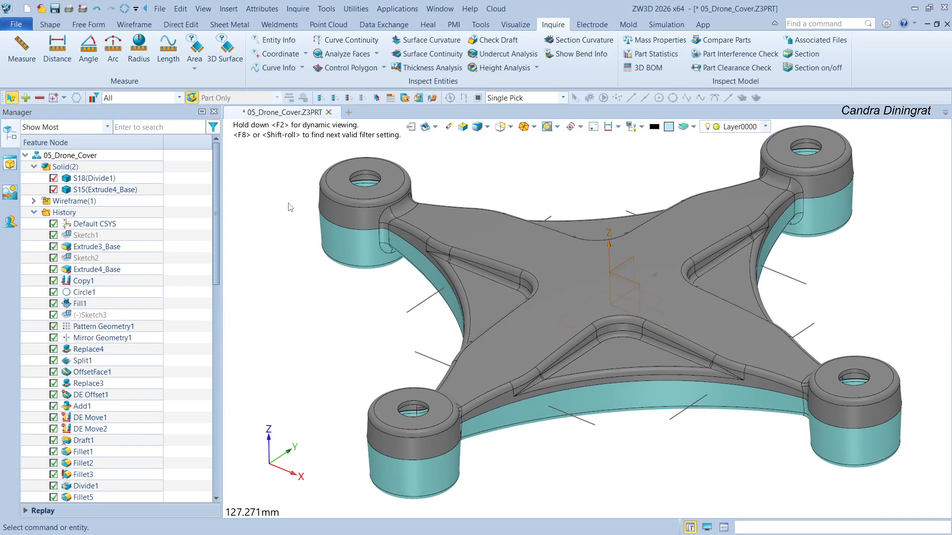
# - Hide the upper cover solid (Extrude4_Base) to expose the lower shell's interior, ready for further shape modelling
pyautogui.click(50, 25)
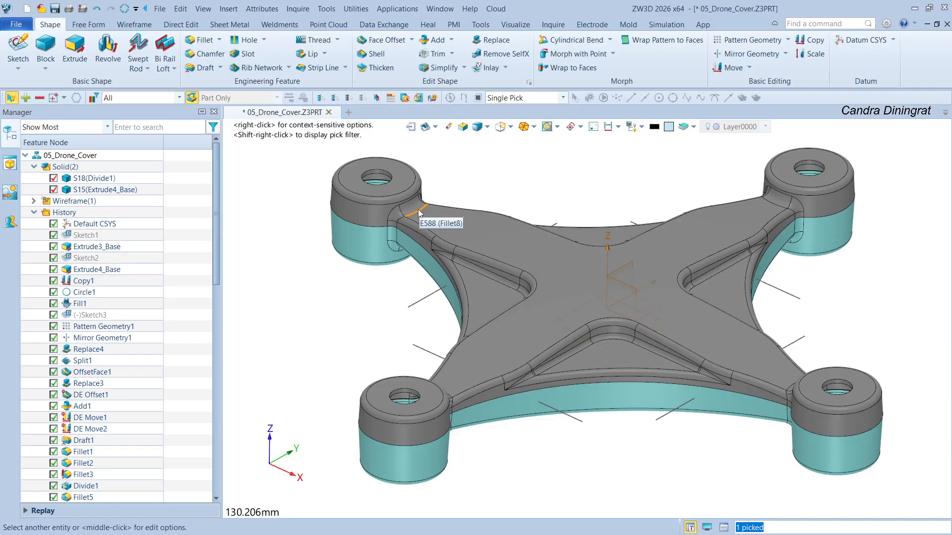
pyautogui.click(54, 190)
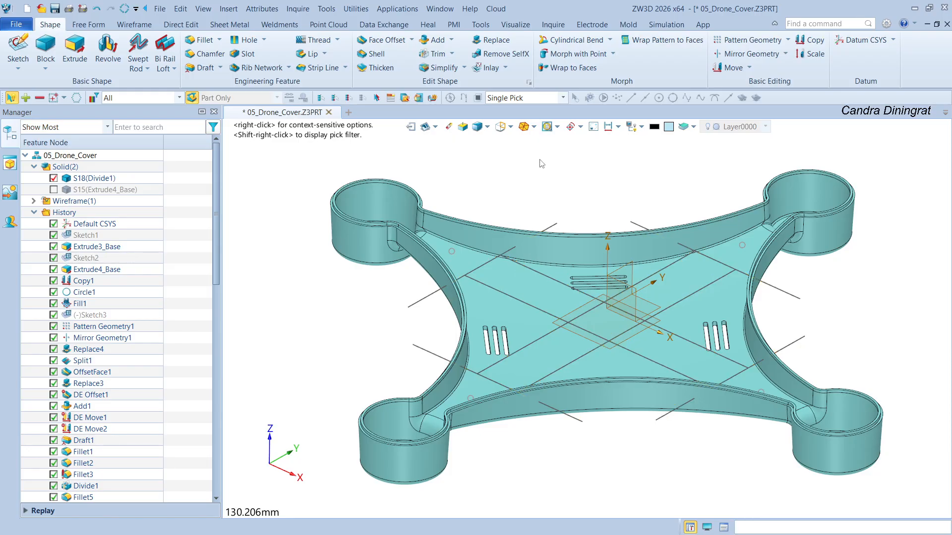
# - Start a Rib Network on the lower shell, using the sketch of crossing lines as profile with a 1 mm thickness
pyautogui.moveTo(539, 157); pyautogui.dragTo(540, 160, button='right')
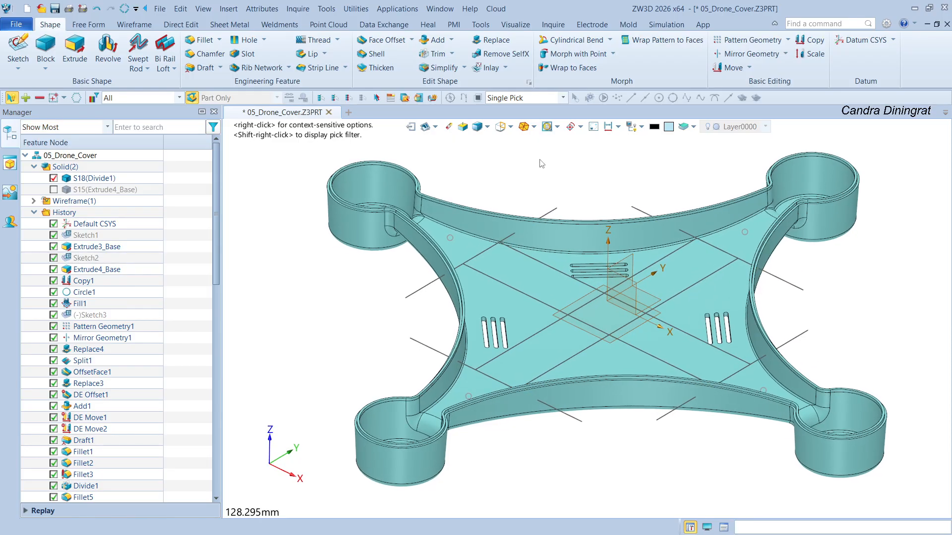
pyautogui.click(256, 69)
pyautogui.click(482, 252)
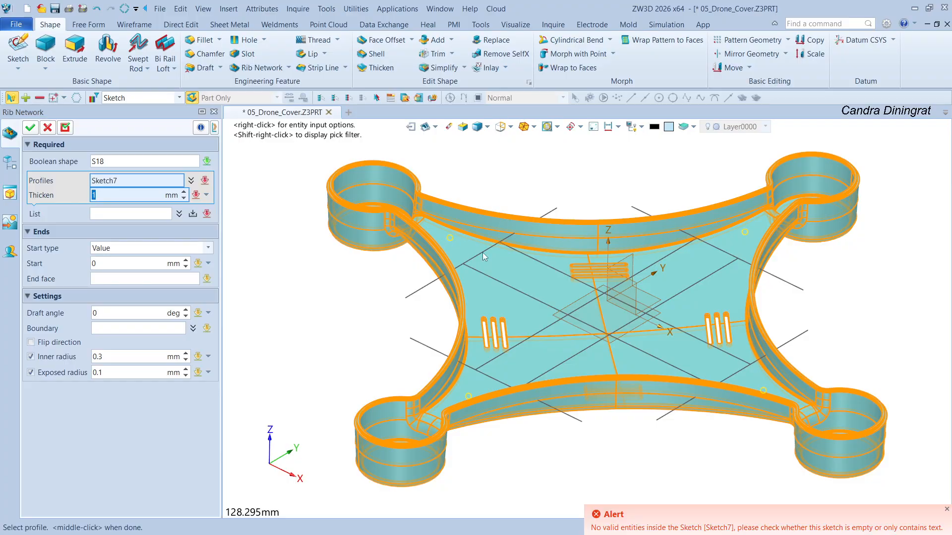
pyautogui.click(485, 256)
pyautogui.scroll(5, 397, 255)
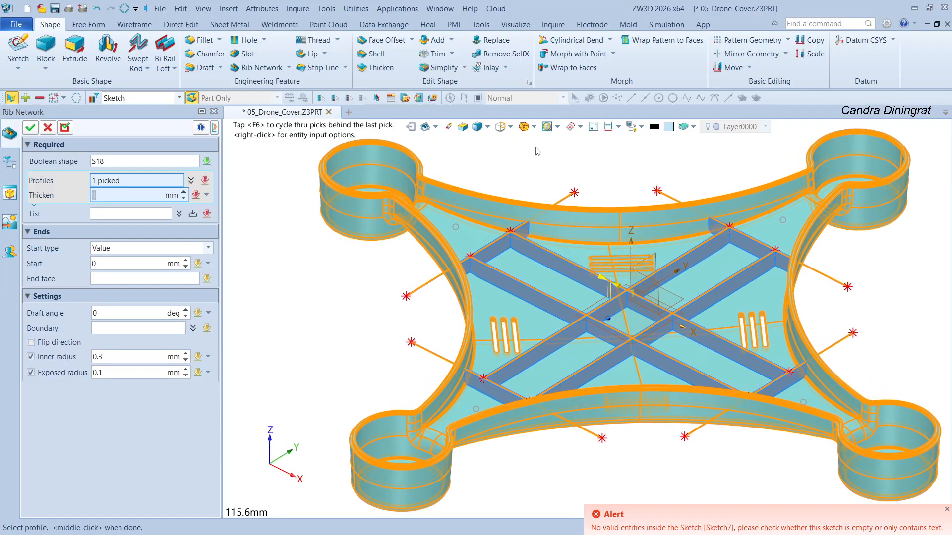
pyautogui.scroll(4, 345, 254)
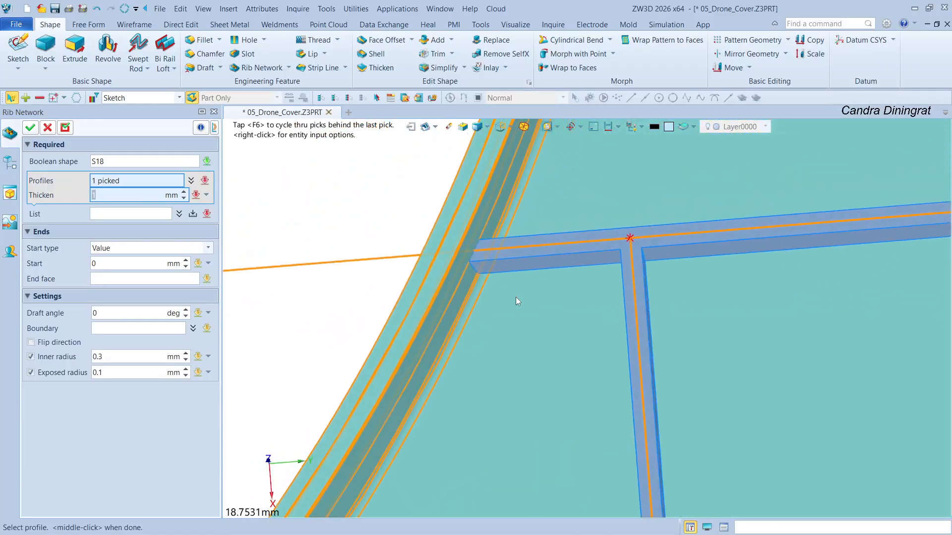
# - Set the ribs' draft angle to -3 degrees, keep the 0.3 mm inner and 0.1 mm exposed radii, and add the profile to the list
pyautogui.click(110, 315)
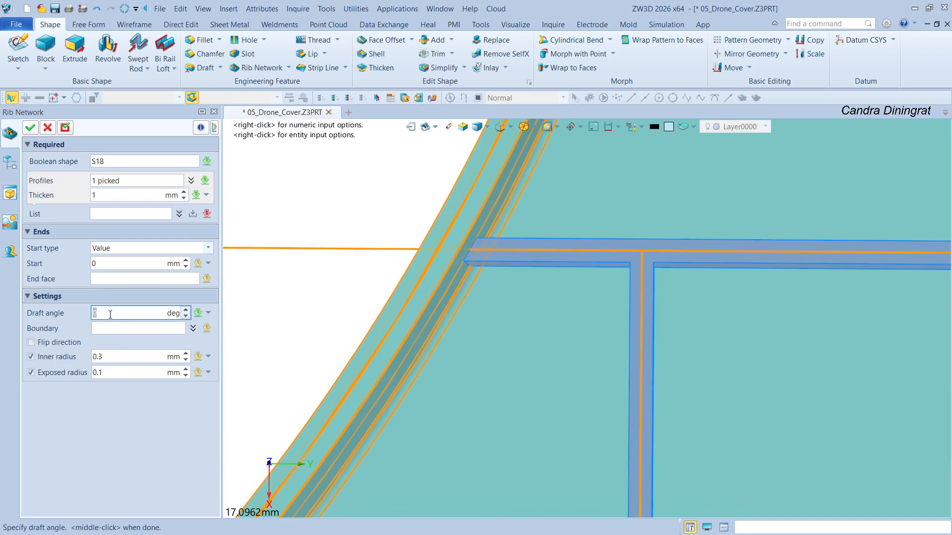
pyautogui.write('-3')
pyautogui.press('Return')
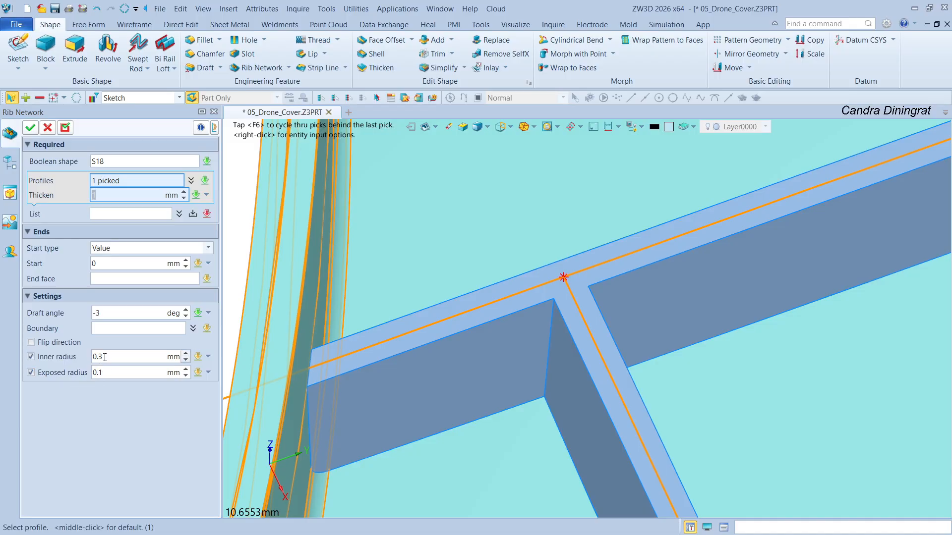
pyautogui.click(97, 357)
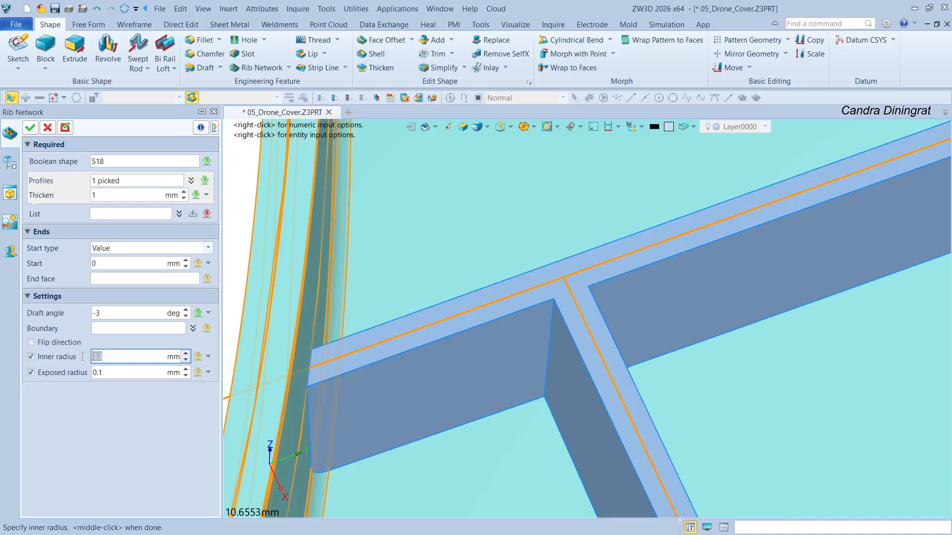
pyautogui.click(110, 373)
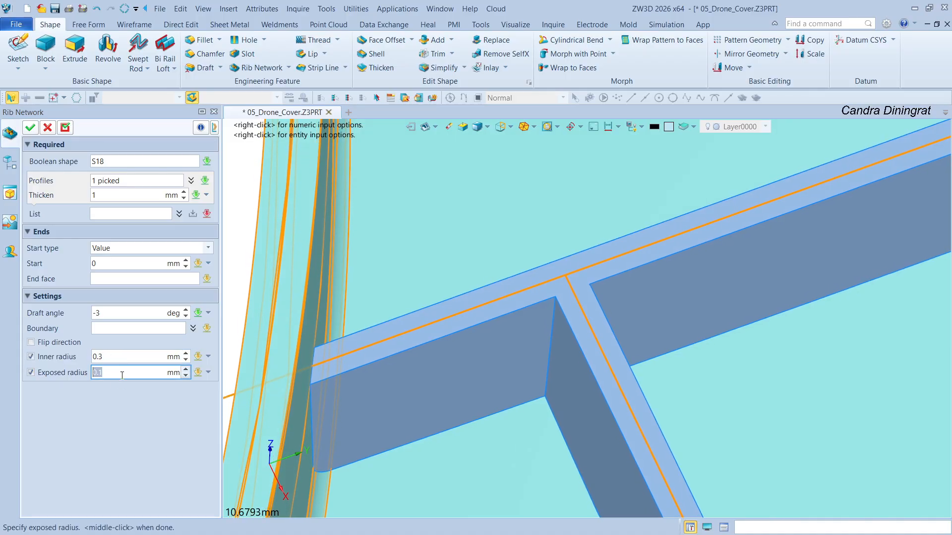
pyautogui.moveTo(569, 305); pyautogui.dragTo(558, 298, button='right')
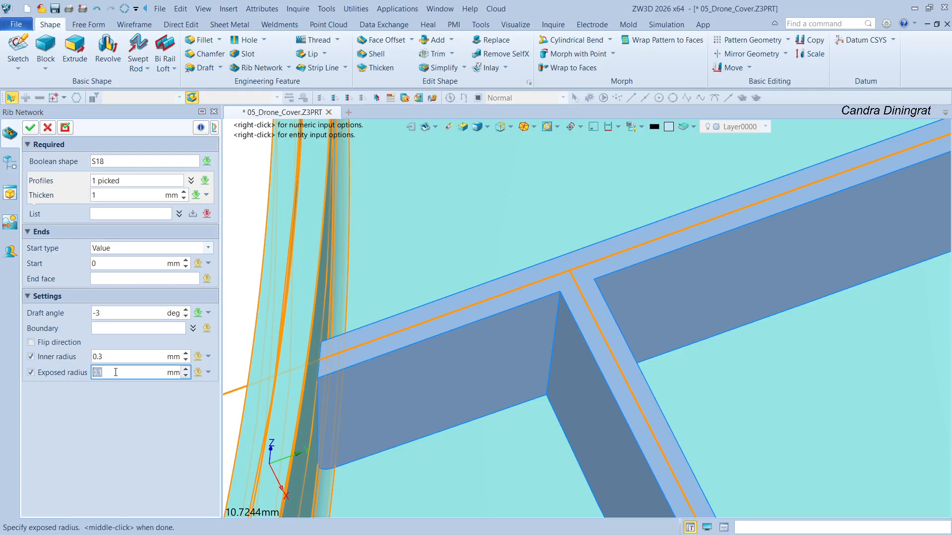
pyautogui.middleClick(542, 370)
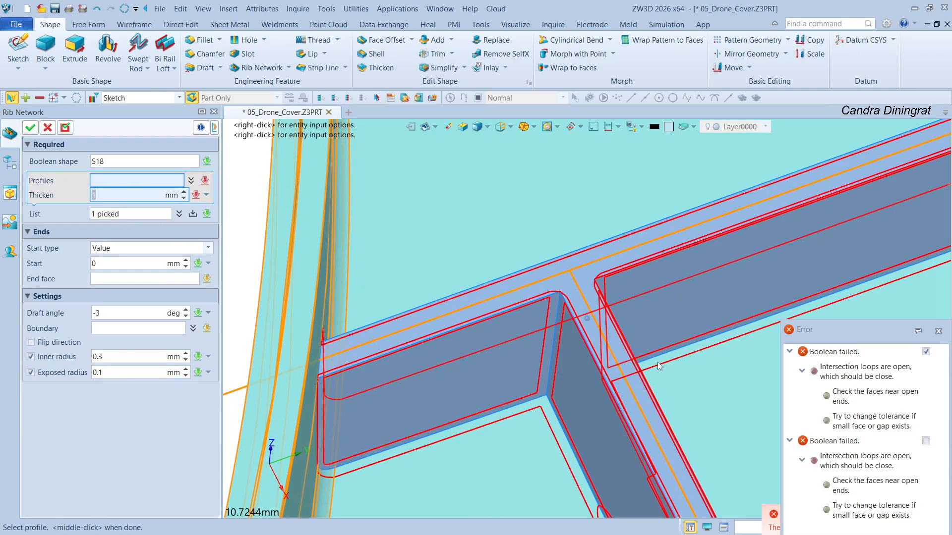
# - Set the lower shell's inner floor as the ribs' end face and create the rib network
pyautogui.moveTo(657, 363); pyautogui.dragTo(635, 358, button='right')
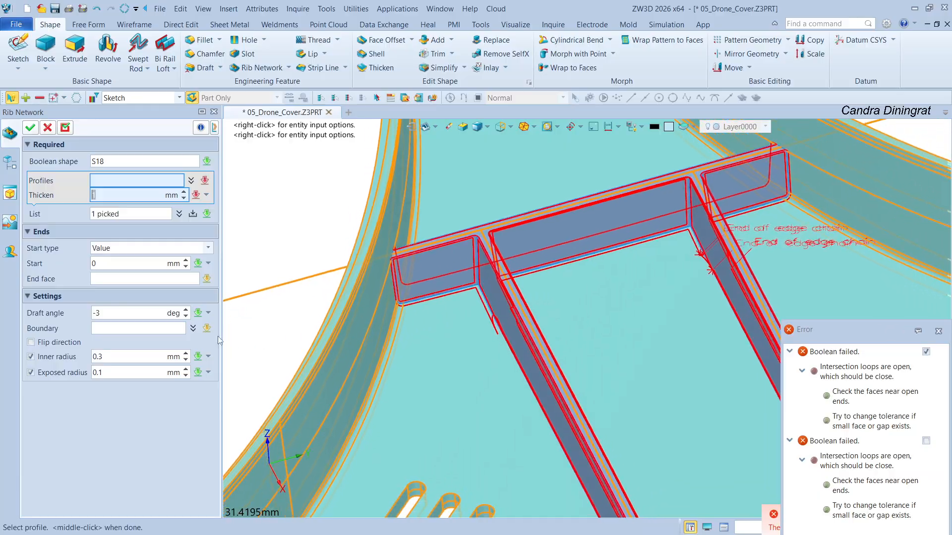
pyautogui.click(144, 278)
pyautogui.click(435, 342)
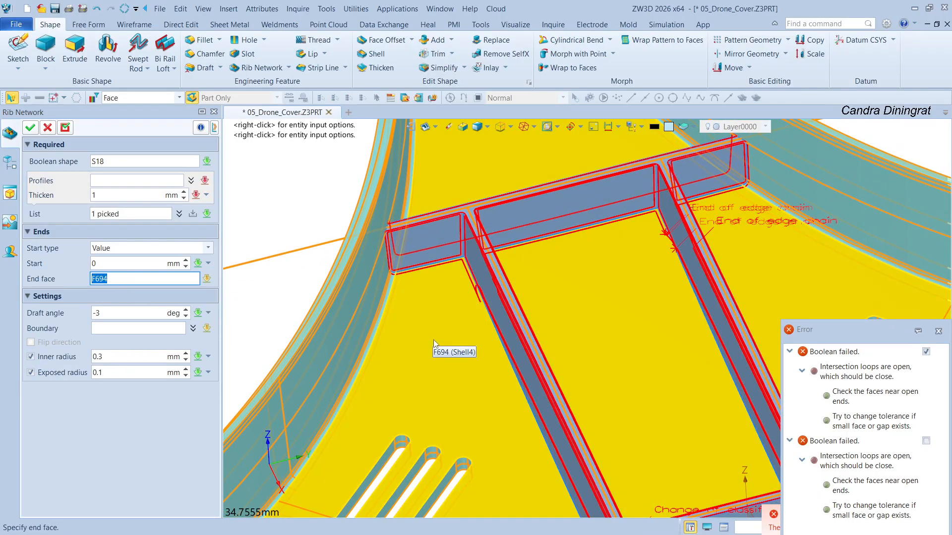
pyautogui.click(439, 341)
pyautogui.moveTo(424, 330); pyautogui.dragTo(488, 326, button='right')
pyautogui.scroll(-3, 489, 326)
pyautogui.moveTo(404, 312); pyautogui.dragTo(422, 302, button='right')
pyautogui.click(140, 279)
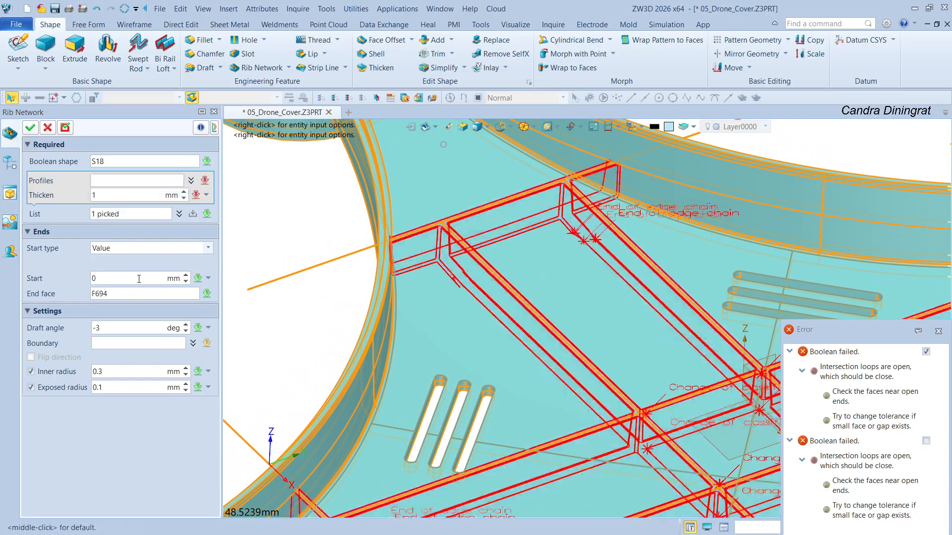
pyautogui.moveTo(492, 344); pyautogui.dragTo(521, 318, button='right')
pyautogui.scroll(1, 520, 317)
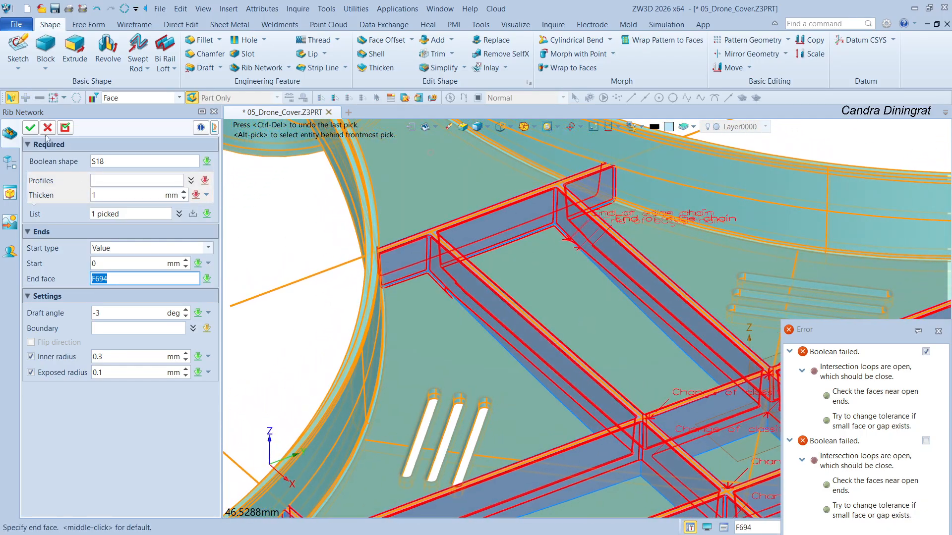
pyautogui.press('Escape')
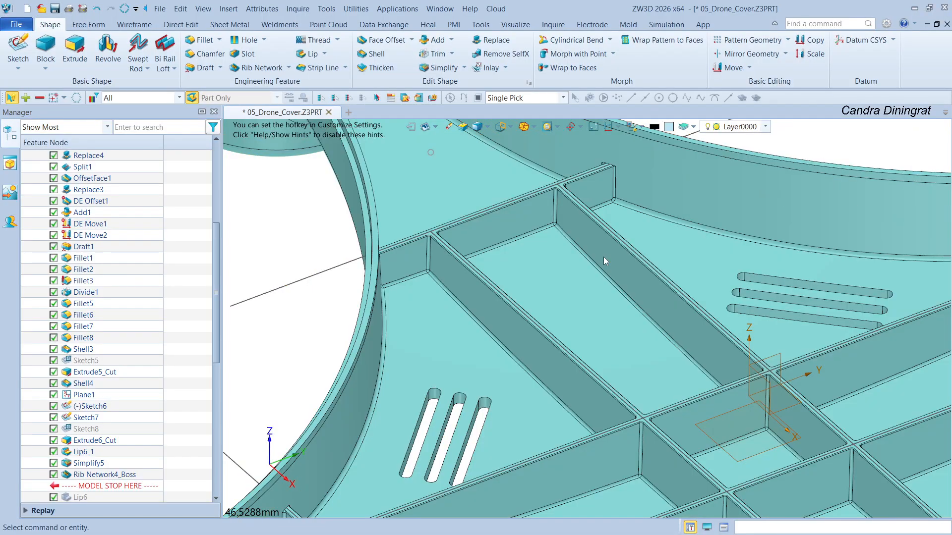
# - Examine the rounded edges and inner corners at the rib junctions, and the rib layout across the whole lower shell
pyautogui.scroll(5, 522, 244)
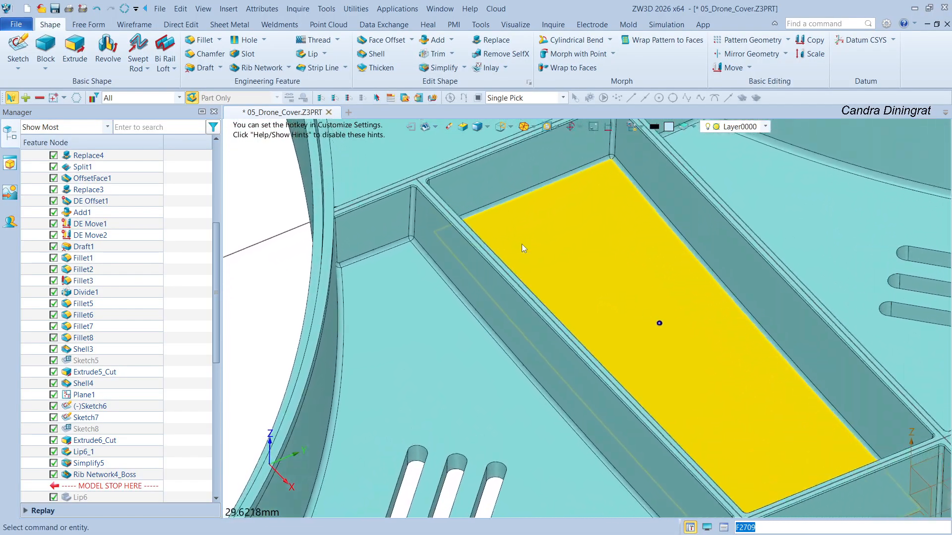
pyautogui.scroll(9, 519, 263)
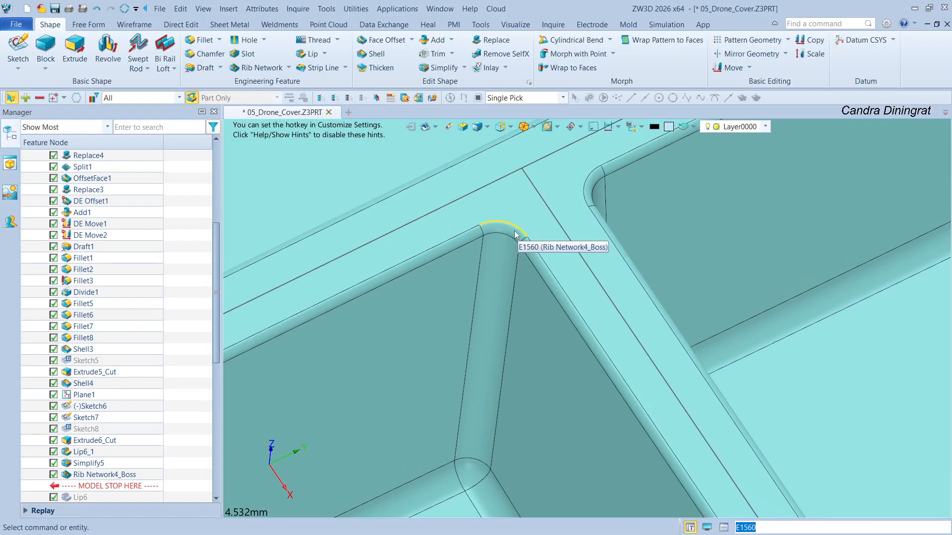
pyautogui.scroll(-1, 516, 234)
pyautogui.click(498, 269)
pyautogui.moveTo(499, 269); pyautogui.dragTo(606, 299, button='middle')
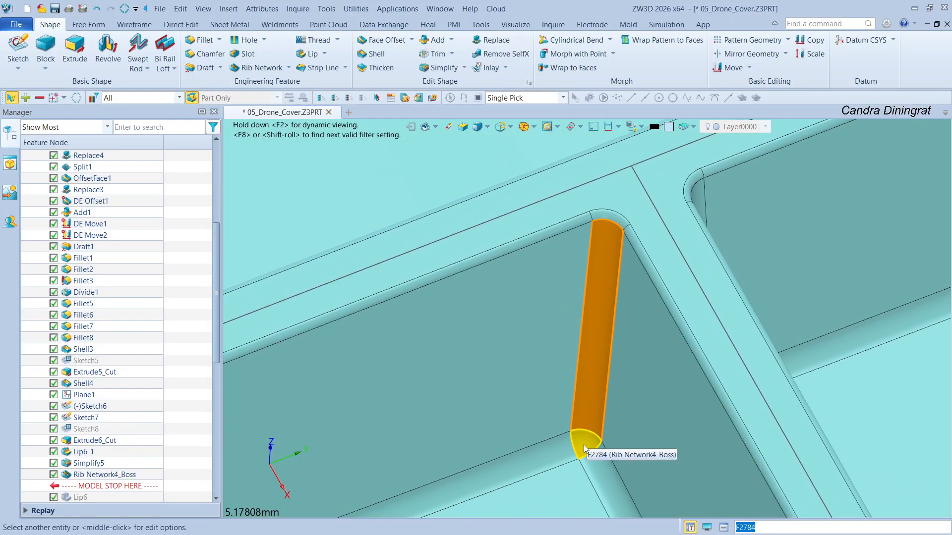
pyautogui.click(574, 222)
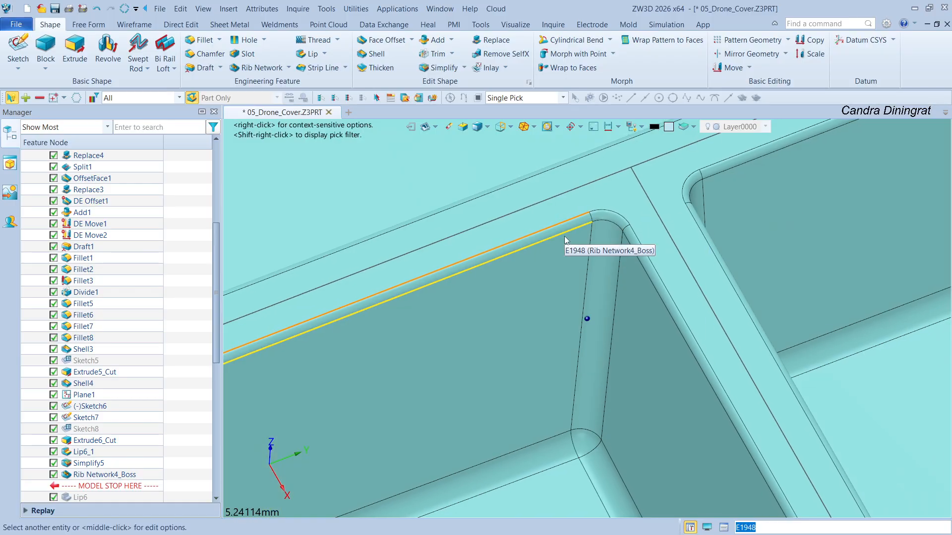
pyautogui.scroll(1, 615, 205)
pyautogui.scroll(2, 626, 207)
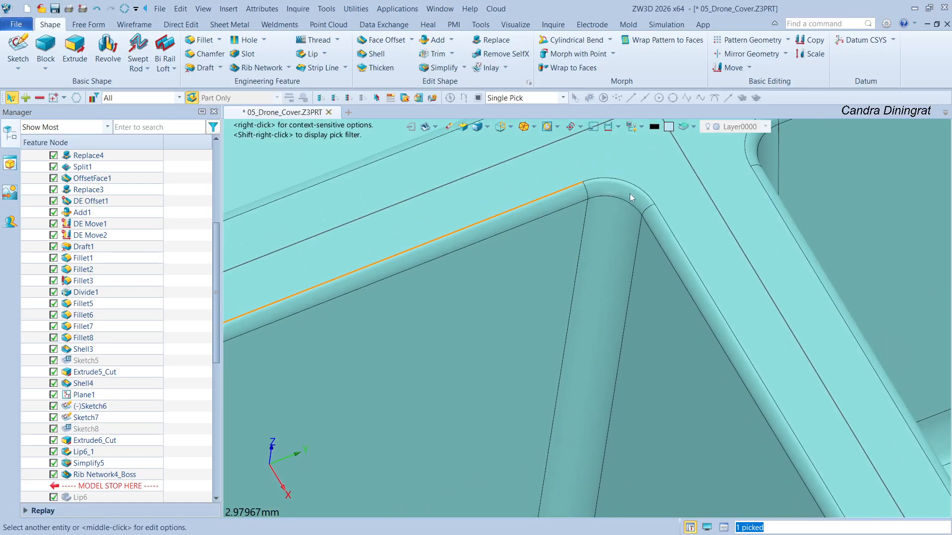
pyautogui.click(670, 245)
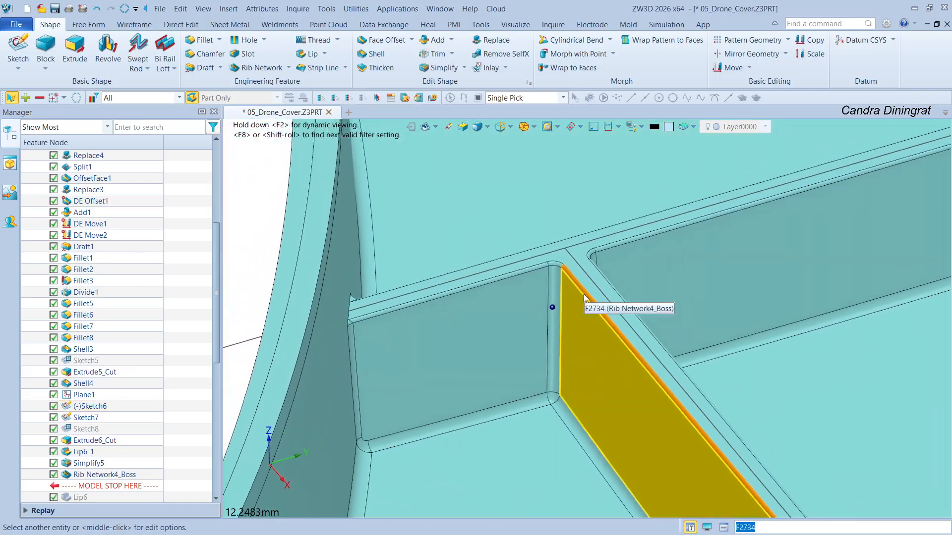
pyautogui.scroll(-4, 585, 286)
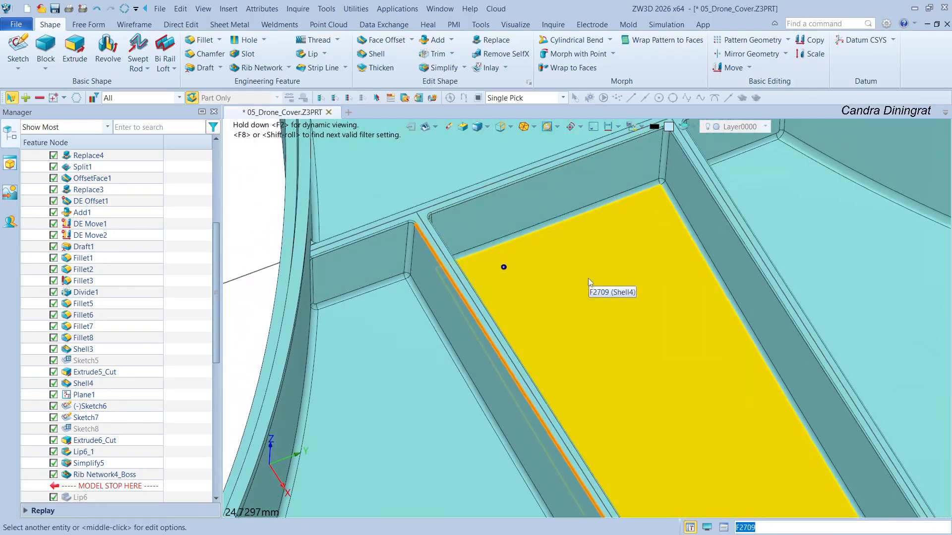
pyautogui.scroll(-3, 587, 279)
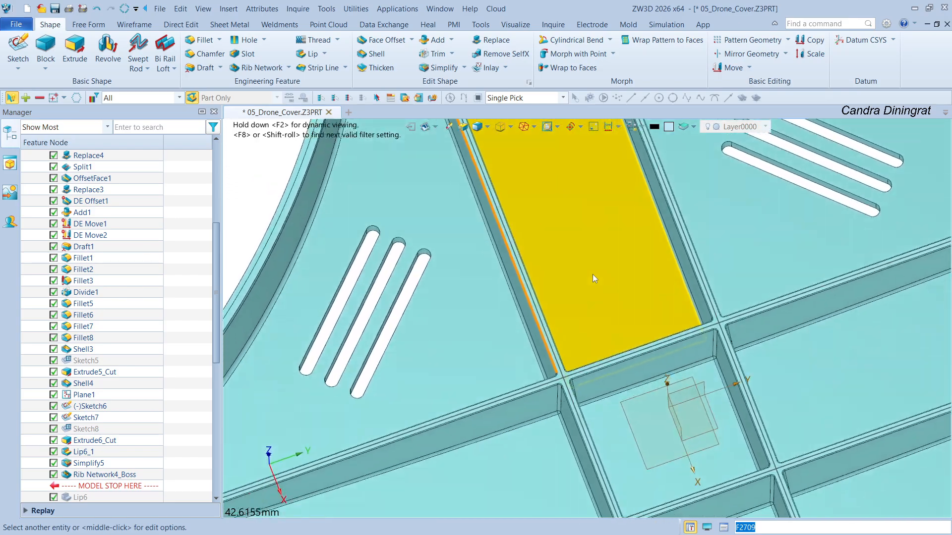
pyautogui.scroll(-4, 593, 276)
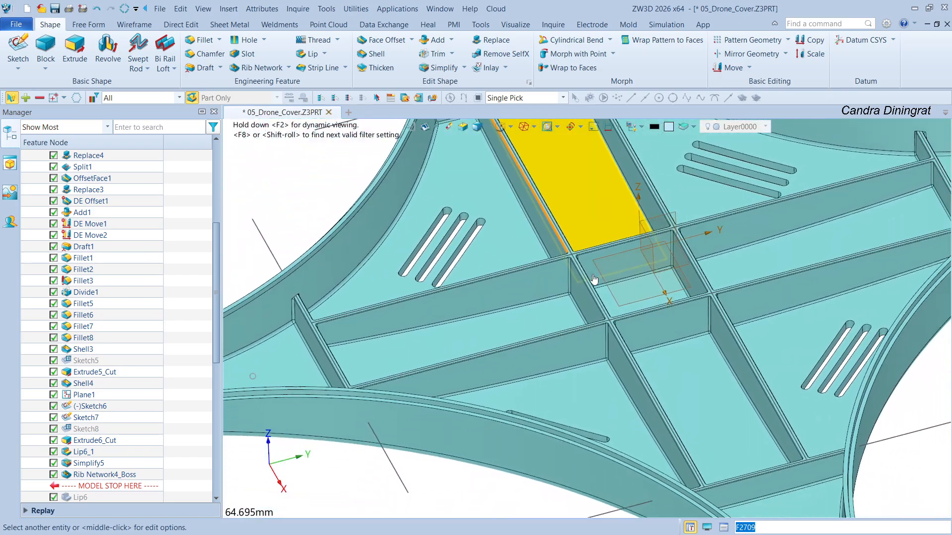
pyautogui.scroll(-1, 594, 279)
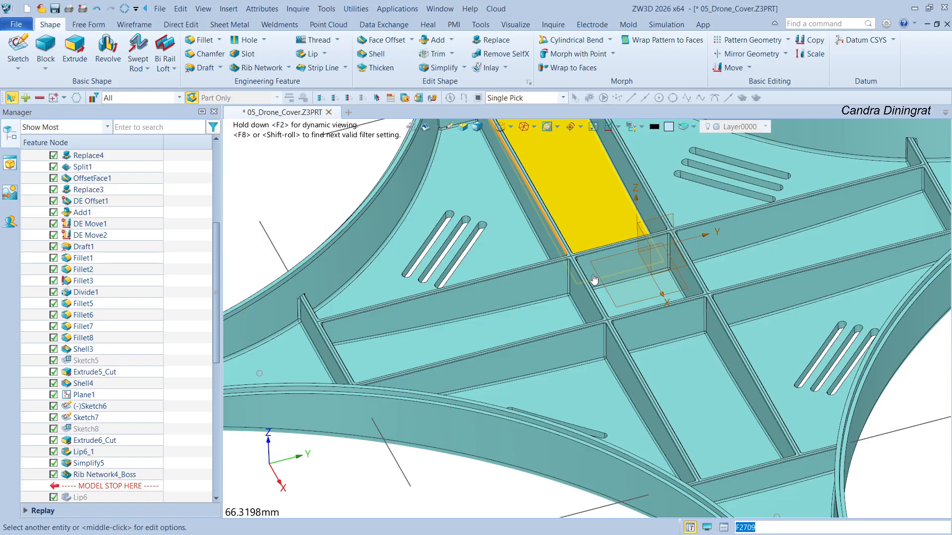
pyautogui.scroll(-5, 594, 280)
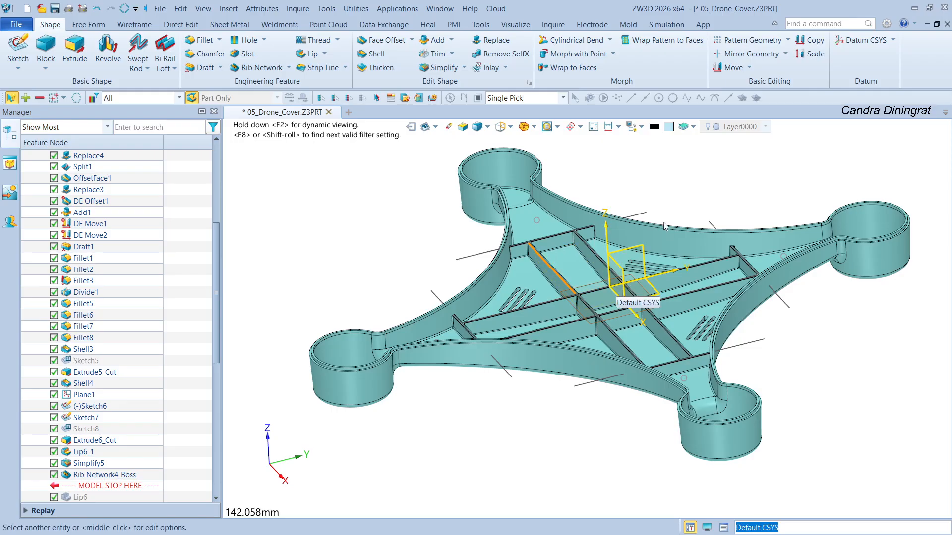
pyautogui.click(701, 173)
# - Start a Mounting Boss of the first boss type with added ribs turned off
pyautogui.scroll(1, 701, 173)
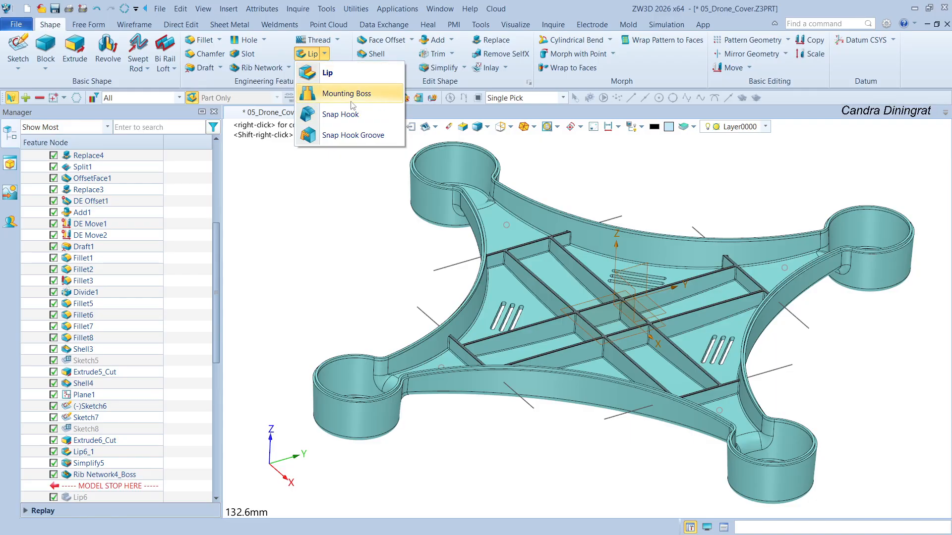
pyautogui.click(347, 94)
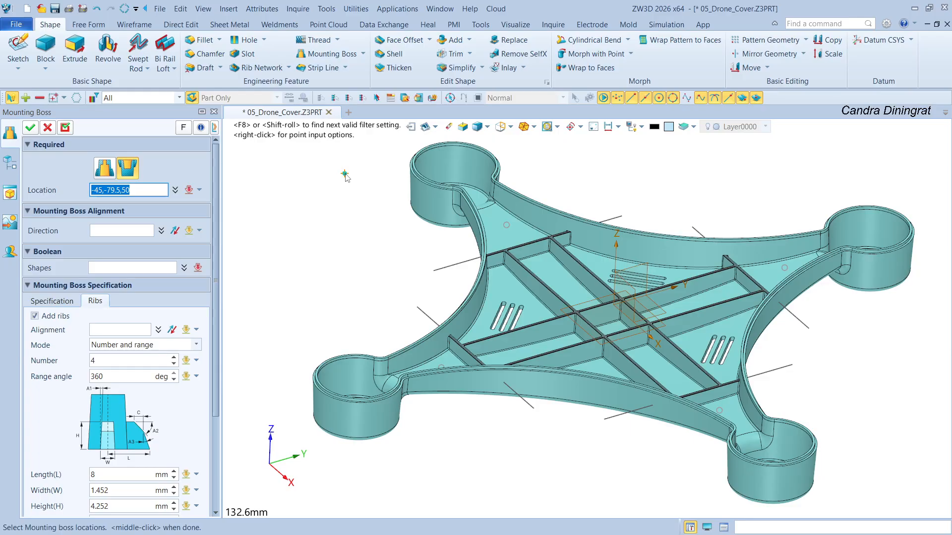
pyautogui.click(34, 316)
pyautogui.click(356, 256)
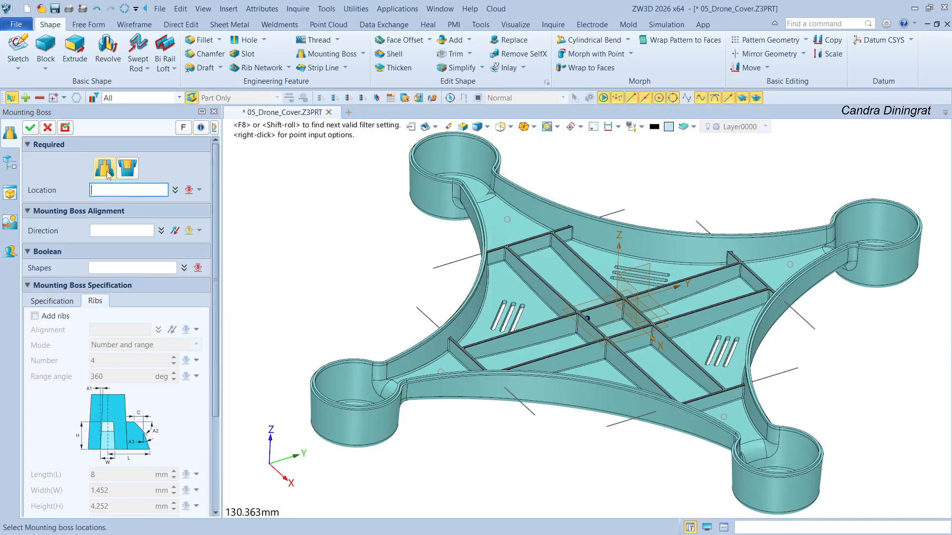
# - Examine the marked boss location points between the rib network and the four arms of the lower shell
pyautogui.scroll(5, 512, 233)
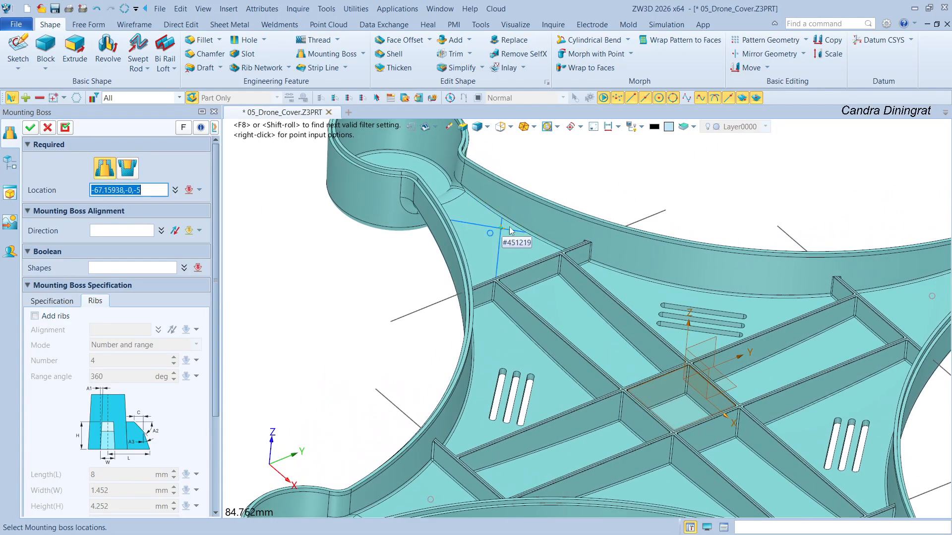
pyautogui.moveTo(560, 207); pyautogui.dragTo(509, 214, button='right')
pyautogui.moveTo(446, 364); pyautogui.dragTo(447, 316, button='middle')
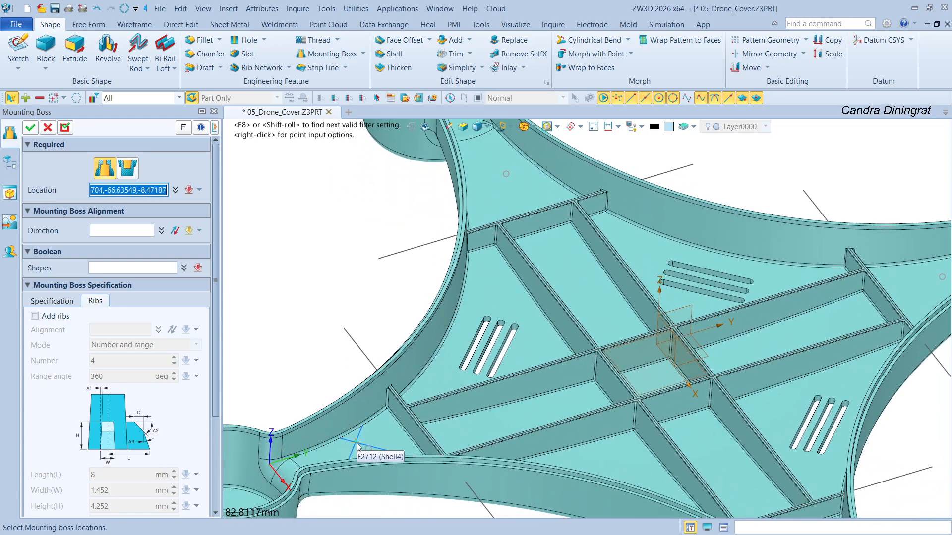
pyautogui.scroll(-2, 614, 208)
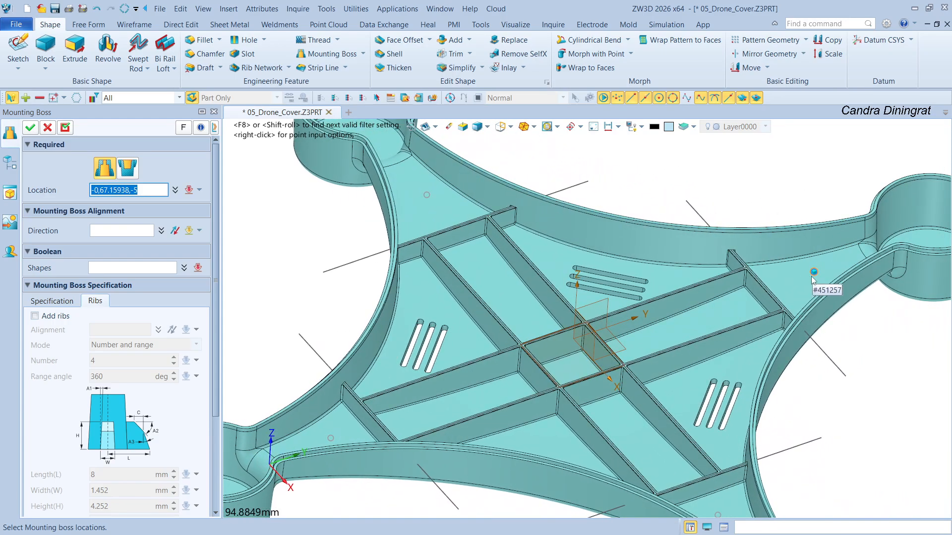
pyautogui.moveTo(815, 276); pyautogui.dragTo(845, 281, button='right')
pyautogui.scroll(7, 545, 219)
pyautogui.scroll(1, 616, 218)
pyautogui.scroll(-2, 511, 228)
pyautogui.moveTo(514, 267); pyautogui.dragTo(724, 266, button='right')
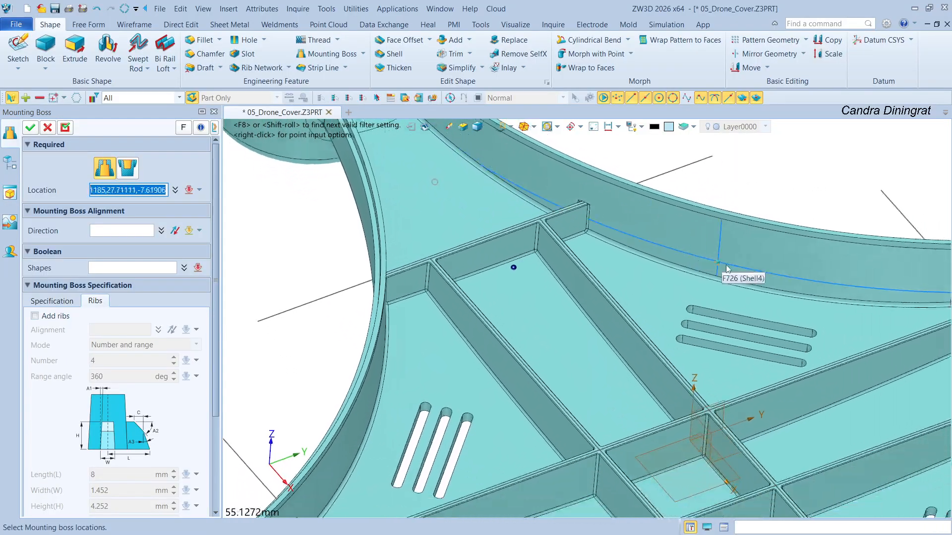
# - Place the first mounting boss at the marked point on the inner floor in the -X arm corner
pyautogui.scroll(-1, 724, 266)
pyautogui.moveTo(724, 265); pyautogui.dragTo(662, 213, button='middle')
pyautogui.moveTo(409, 177); pyautogui.dragTo(471, 256, button='middle')
pyautogui.scroll(3, 471, 256)
pyautogui.scroll(4, 473, 245)
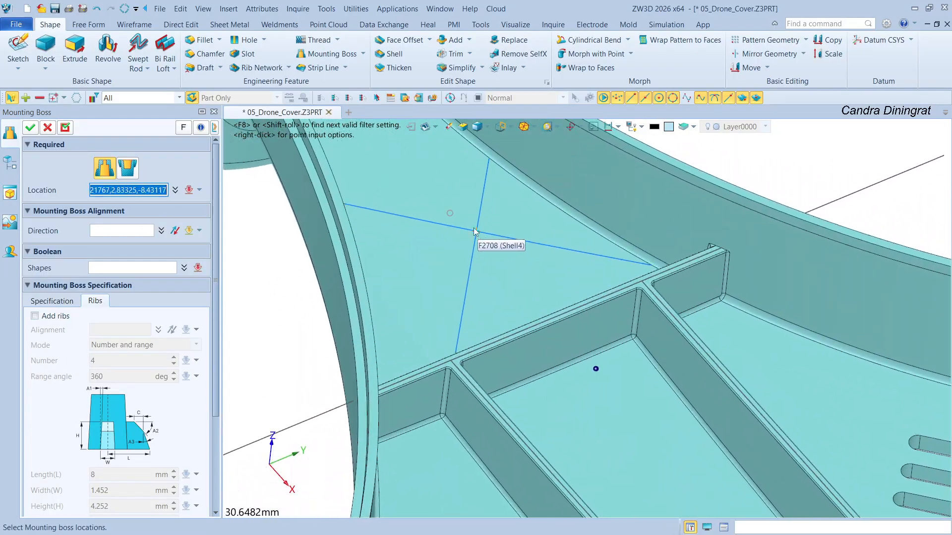
pyautogui.click(450, 214)
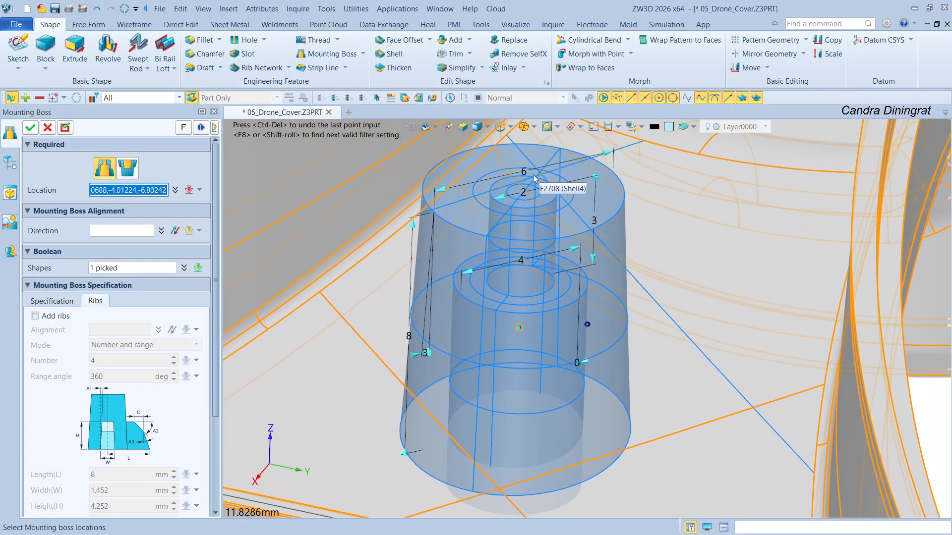
# - Adjust the draft angle of the boss head and check the boss preview from several sides
pyautogui.click(418, 361)
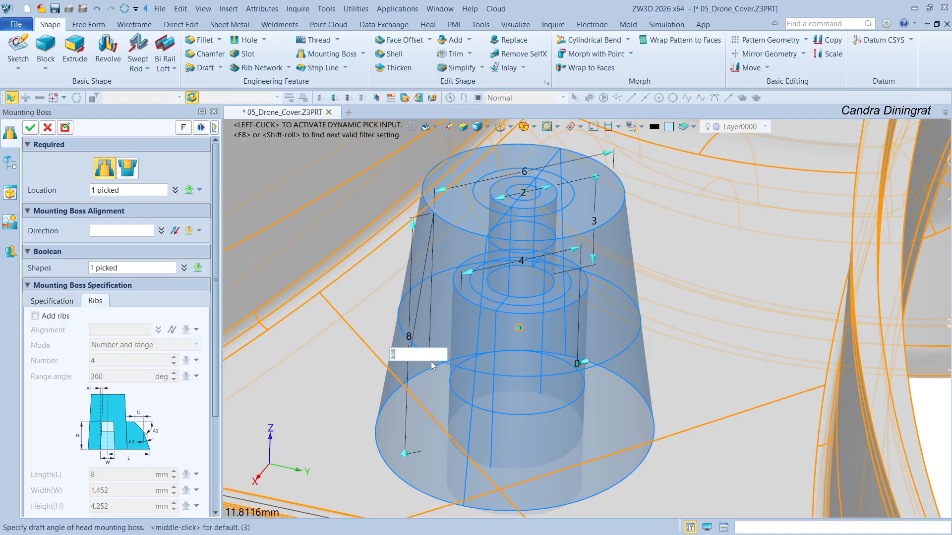
pyautogui.press('Return')
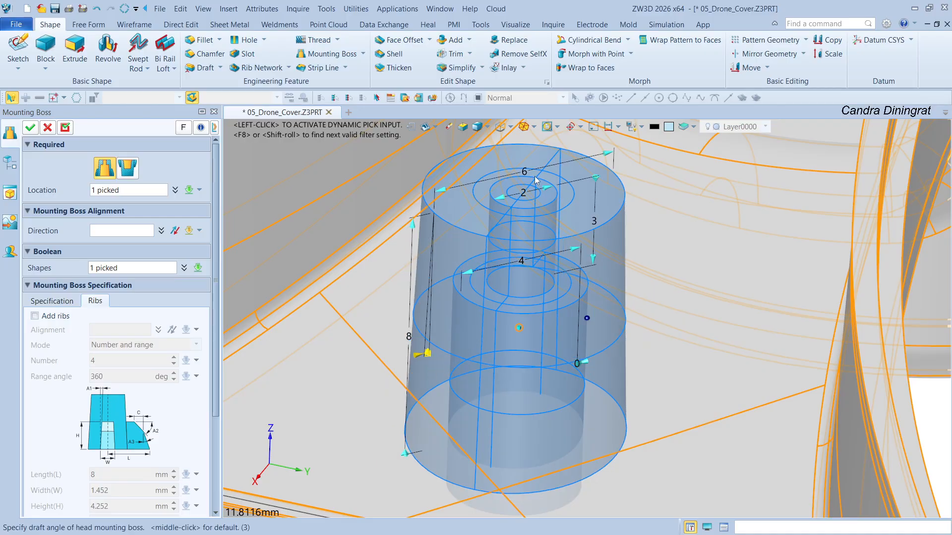
pyautogui.scroll(2, 521, 208)
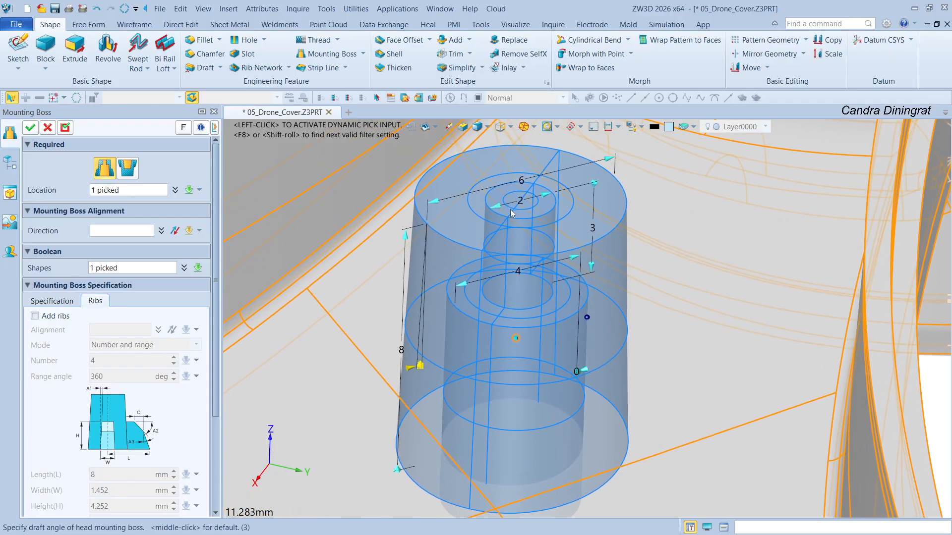
pyautogui.scroll(-3, 531, 209)
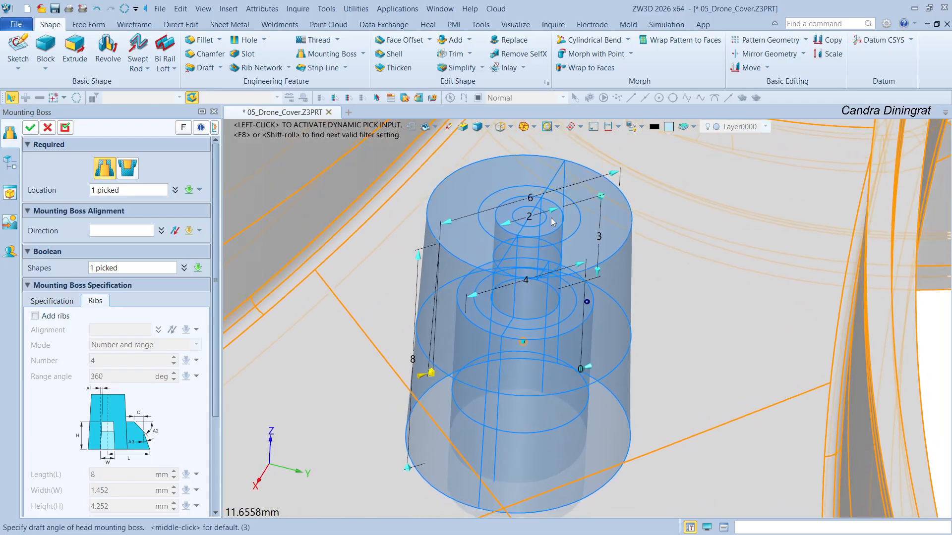
pyautogui.moveTo(626, 226); pyautogui.dragTo(704, 228, button='right')
pyautogui.scroll(-6, 696, 256)
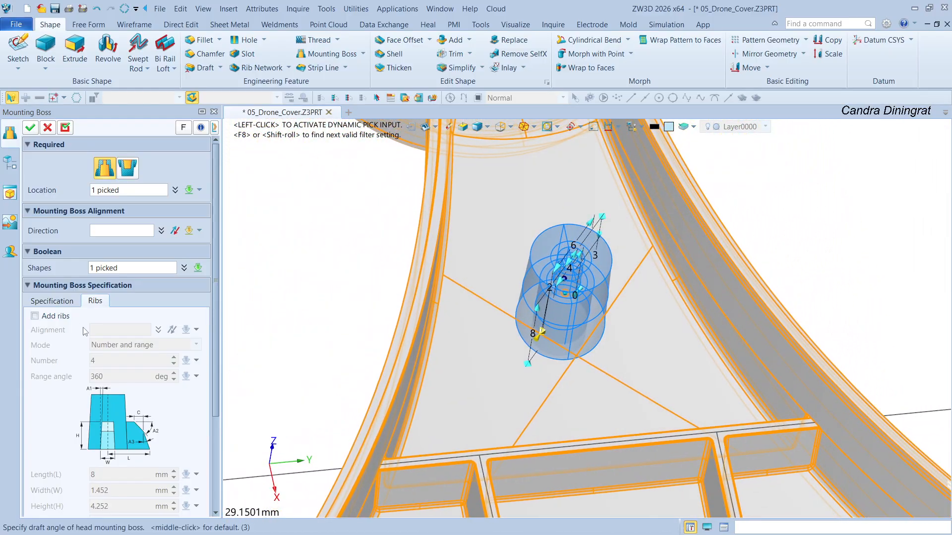
# - Add four ribs over 360 degrees around the mounting boss, aligned with the X axis
pyautogui.click(35, 317)
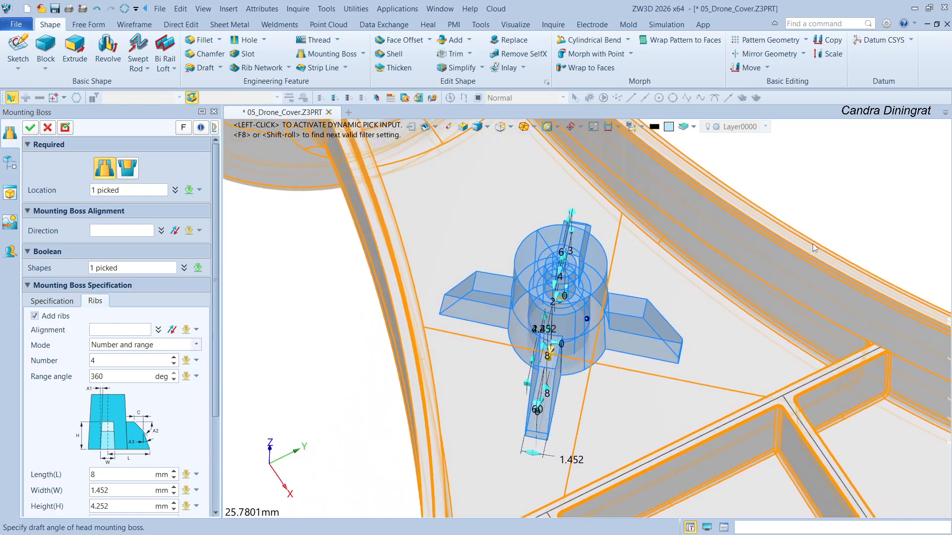
pyautogui.click(117, 330)
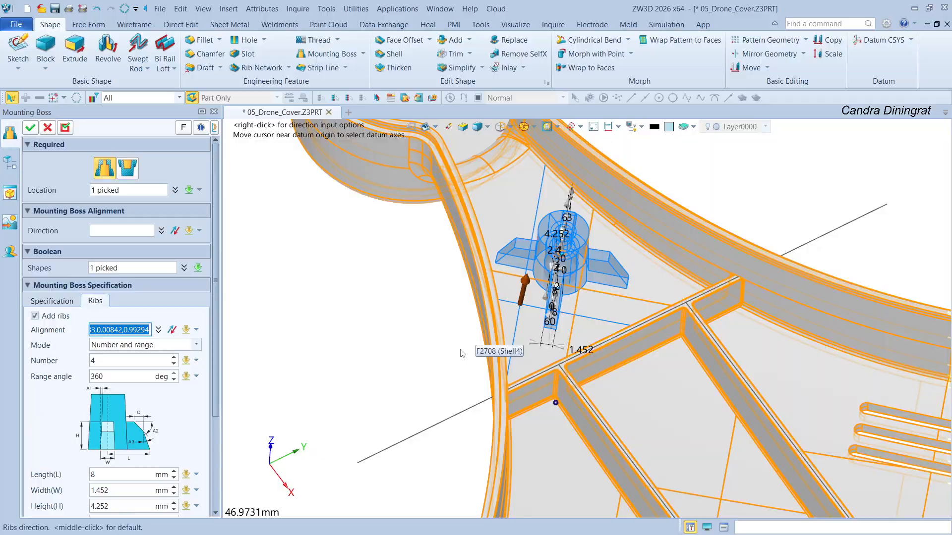
pyautogui.click(285, 487)
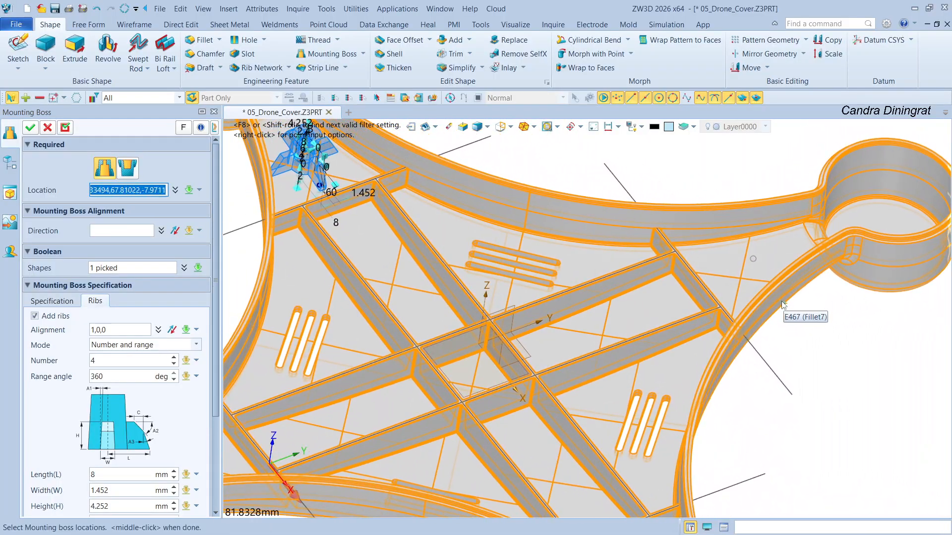
# - Place bosses at the other three marked points as well and create the ribbed mounting bosses
pyautogui.click(755, 263)
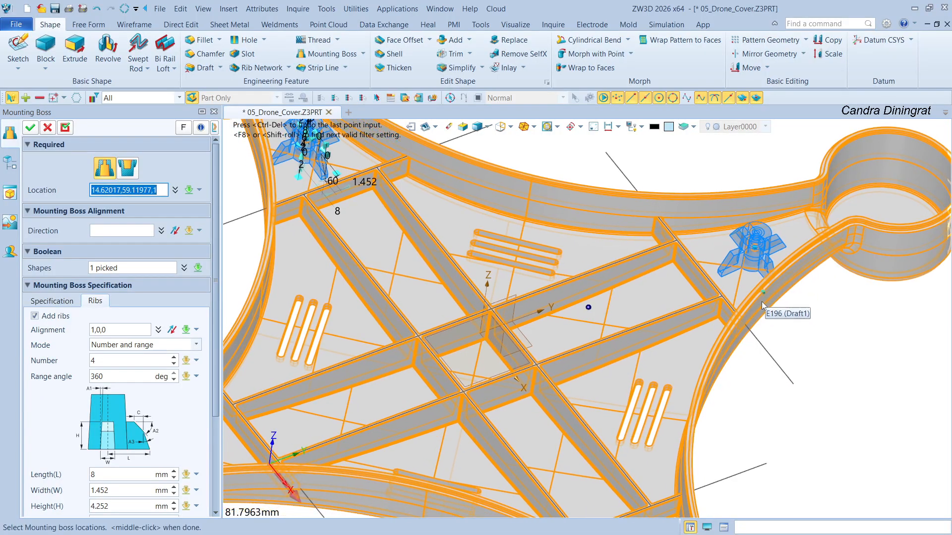
pyautogui.click(671, 398)
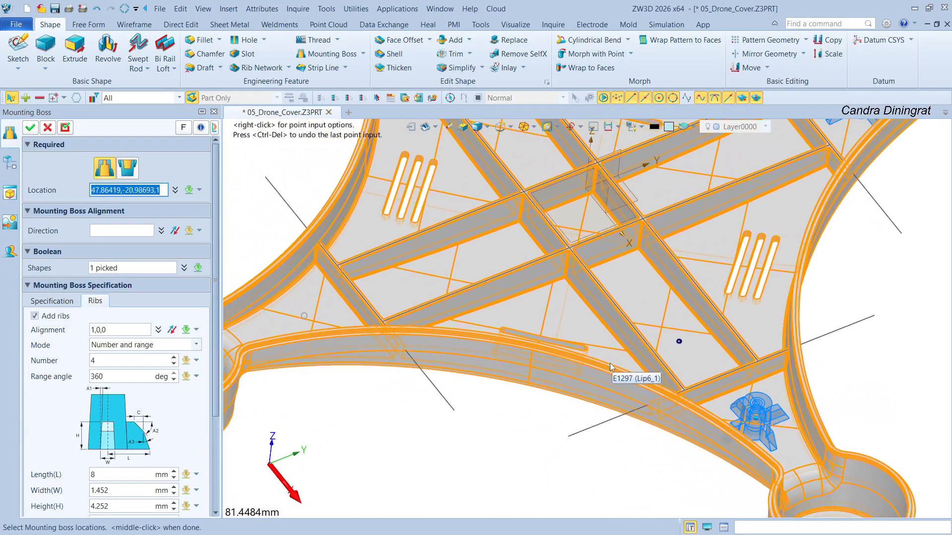
pyautogui.click(503, 366)
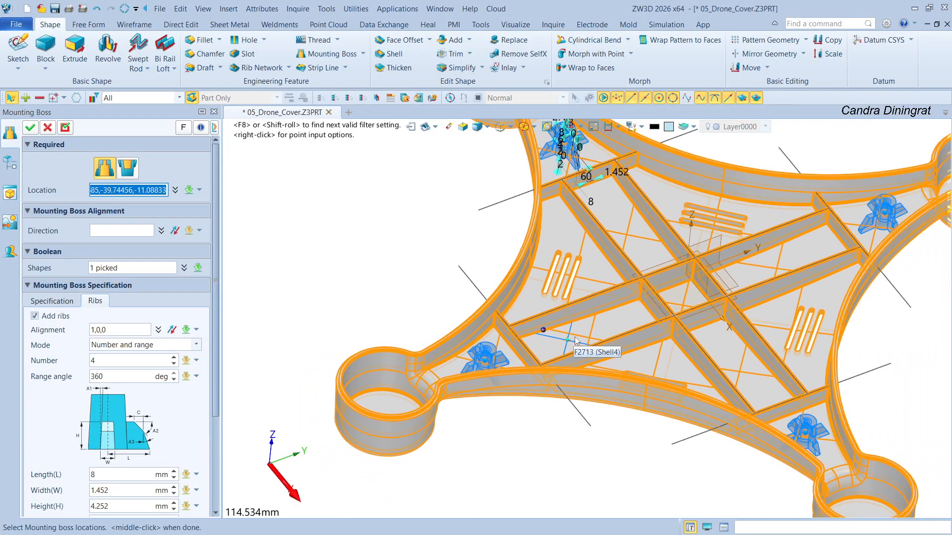
pyautogui.click(30, 127)
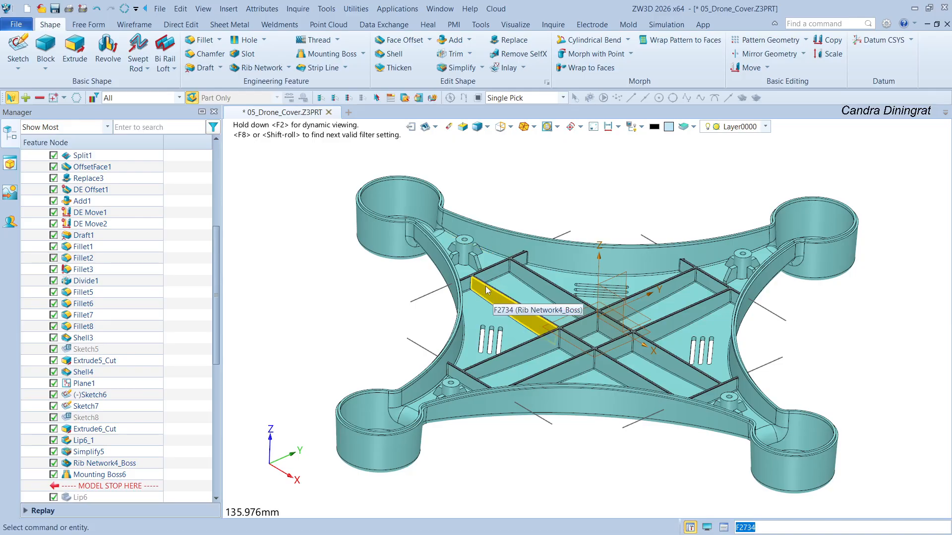
# - Check the four finished bosses, and show the hidden second shell solid S15 (Extrude4_Base) together with the lower shell
pyautogui.moveTo(600, 190); pyautogui.dragTo(590, 169, button='middle')
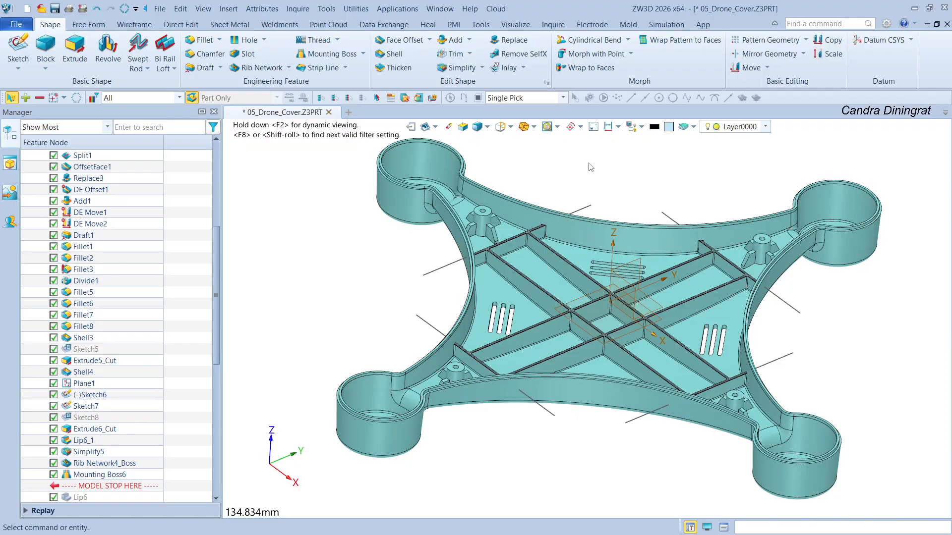
pyautogui.scroll(5, 591, 169)
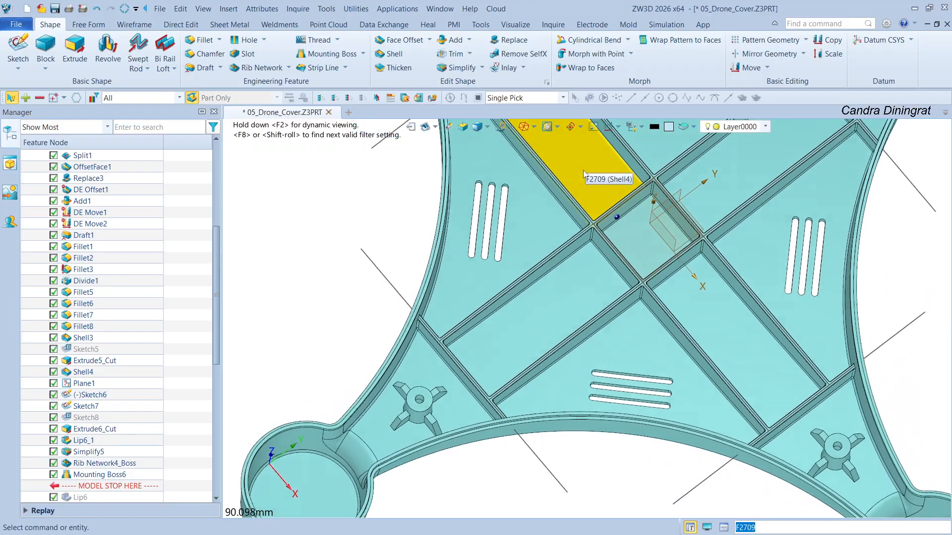
pyautogui.hotkey('ctrl', 'Home')
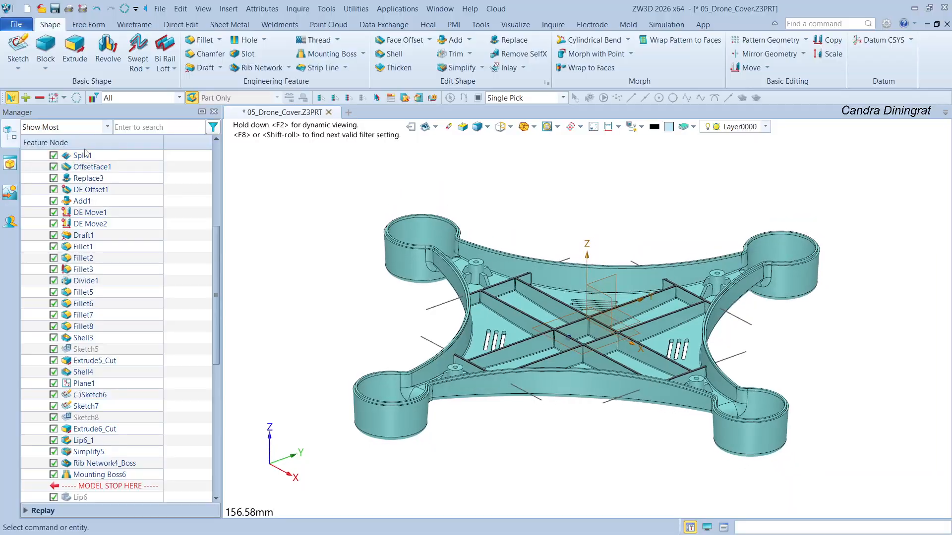
pyautogui.scroll(6, 211, 261)
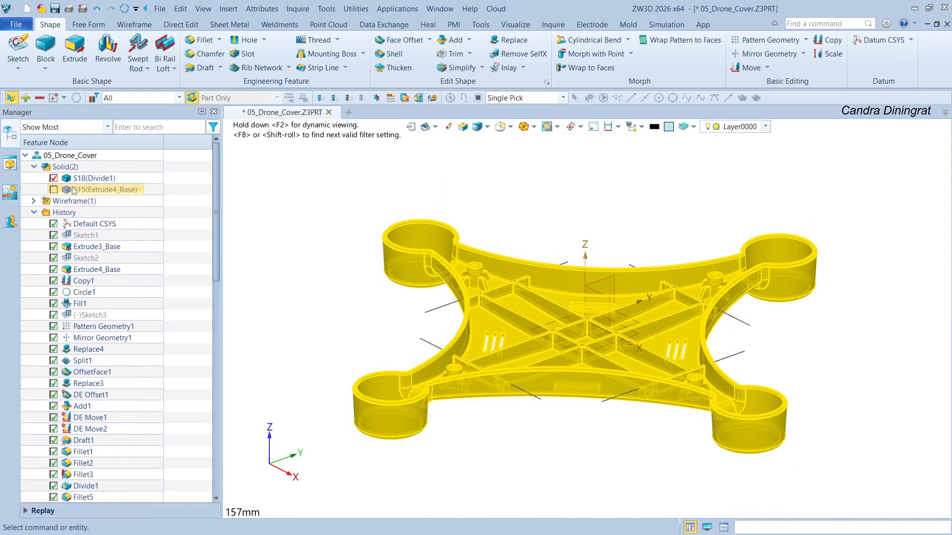
pyautogui.click(55, 191)
pyautogui.moveTo(545, 297); pyautogui.dragTo(430, 158, button='middle')
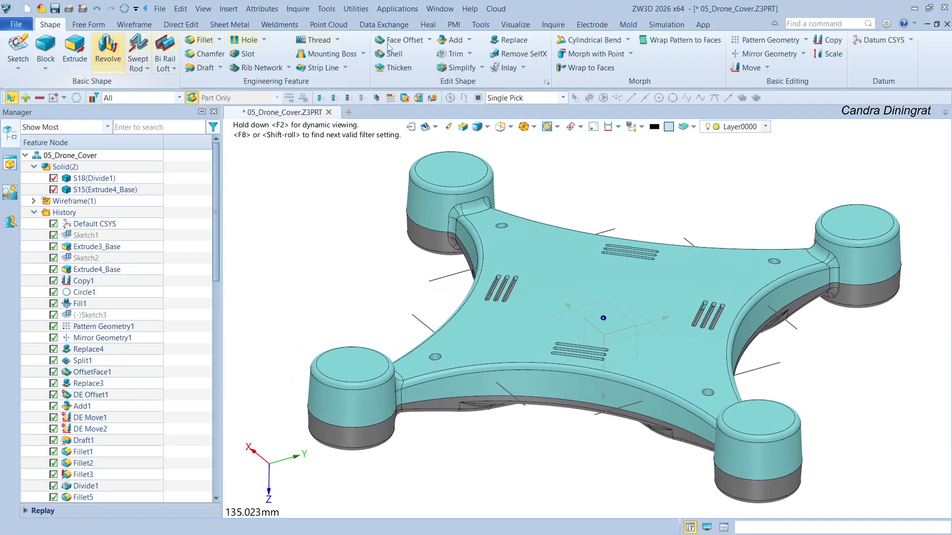
# - Create a single-plane section parallel to the XY plane with an offset of -3 mm, cutting through the bosses
pyautogui.click(553, 24)
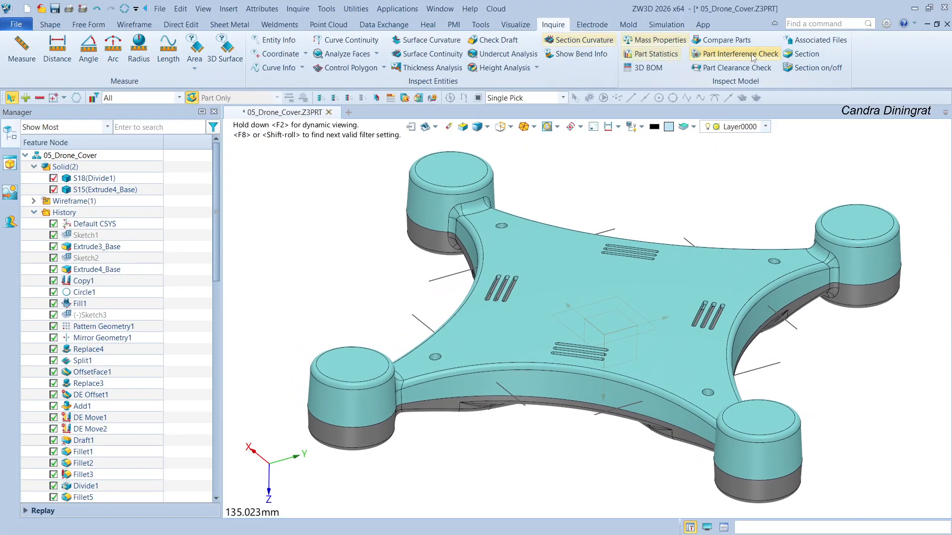
pyautogui.click(803, 54)
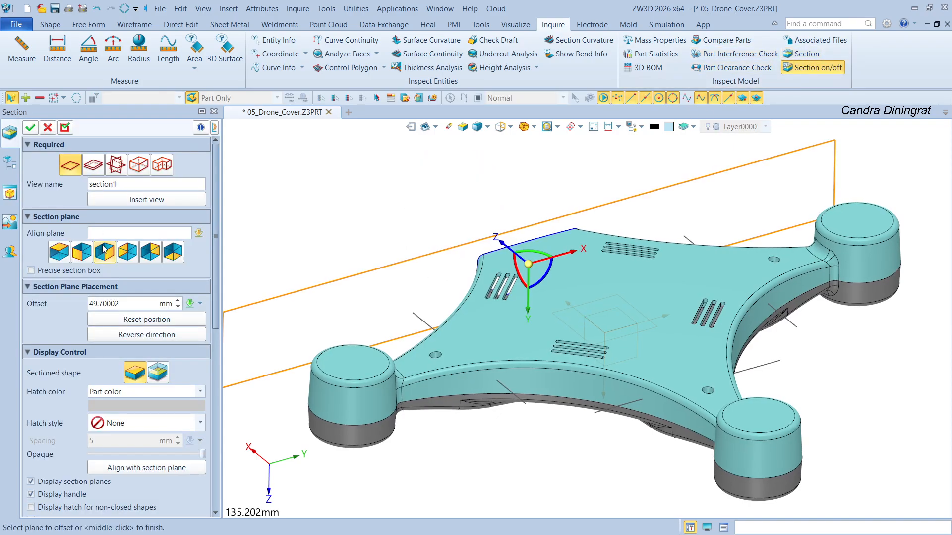
pyautogui.click(180, 253)
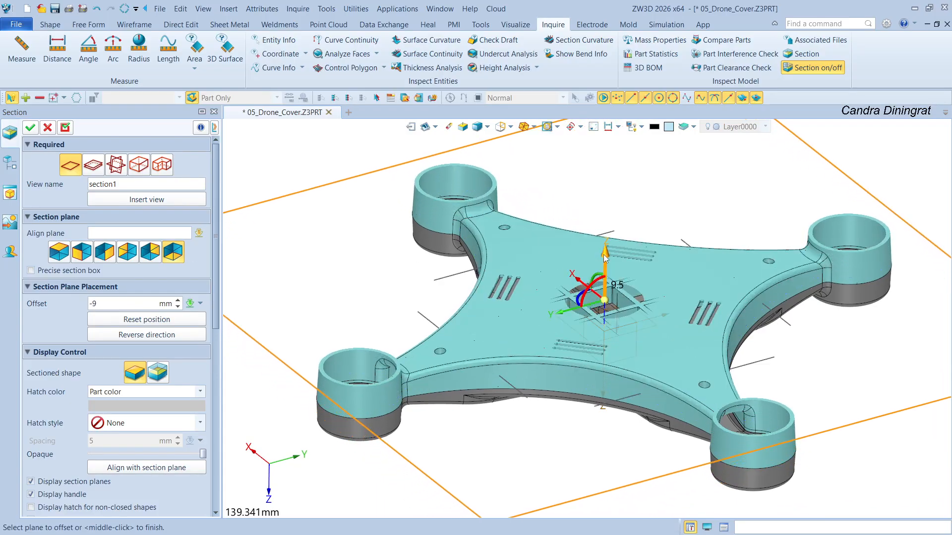
pyautogui.moveTo(604, 255); pyautogui.dragTo(605, 267)
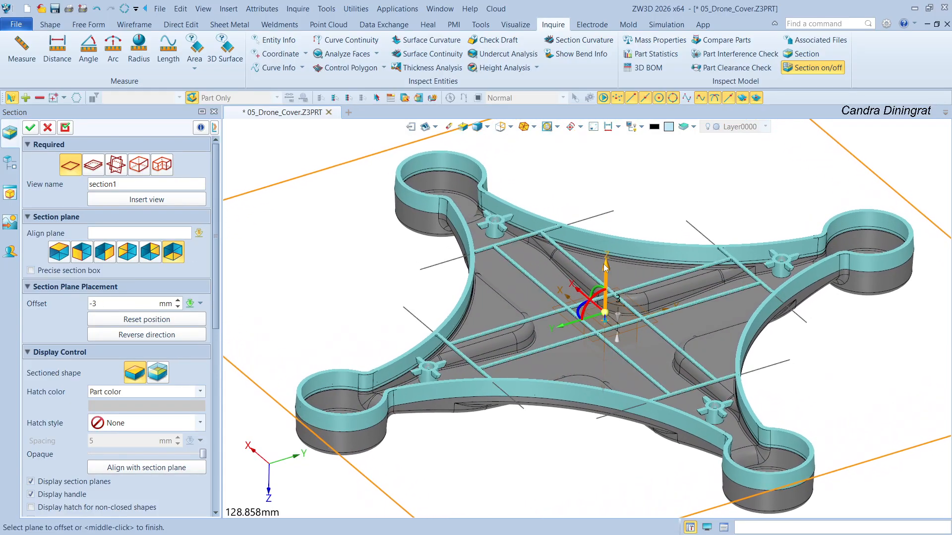
# - Examine the cut bosses and rib network against the other shell, and accept the section view
pyautogui.scroll(5, 518, 268)
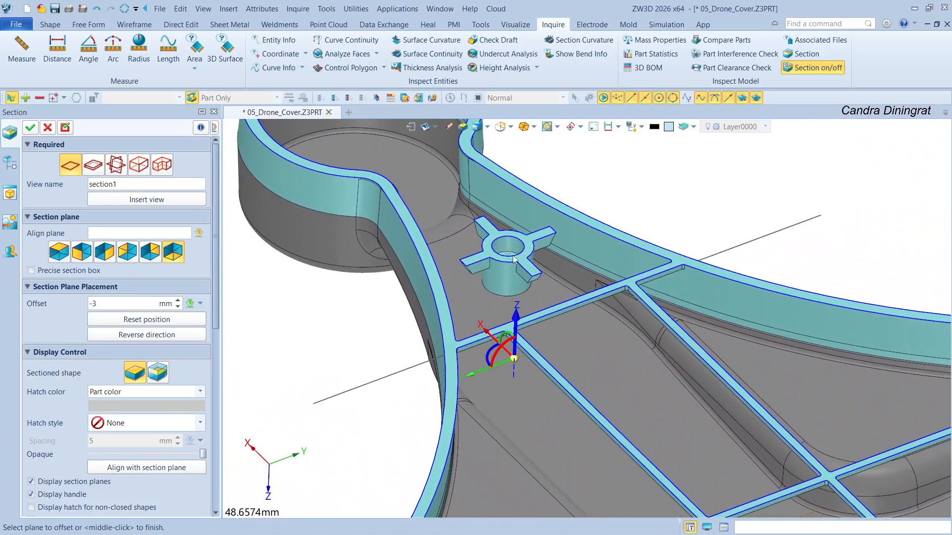
pyautogui.moveTo(514, 259); pyautogui.dragTo(735, 263, button='middle')
pyautogui.scroll(-3, 734, 262)
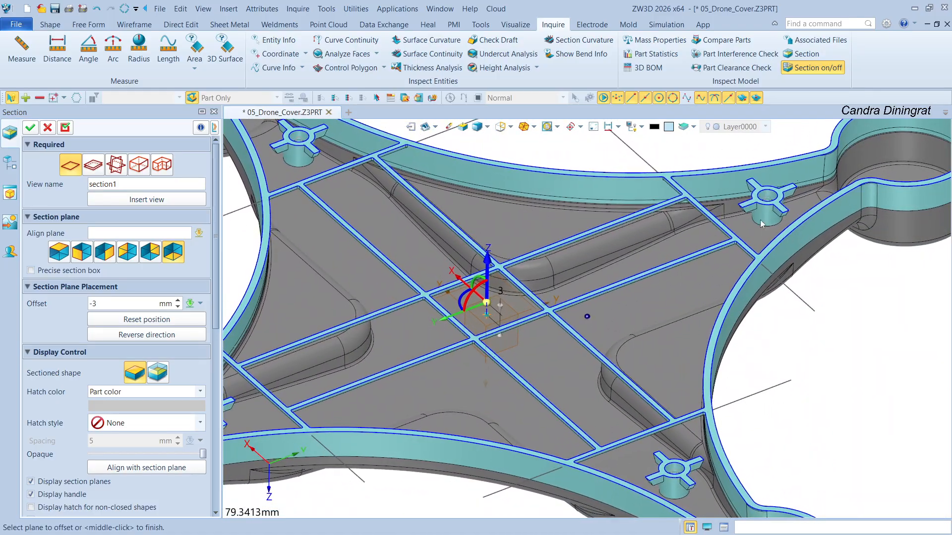
pyautogui.moveTo(760, 220); pyautogui.dragTo(765, 124, button='middle')
pyautogui.moveTo(445, 363); pyautogui.dragTo(720, 361, button='middle')
pyautogui.moveTo(550, 196); pyautogui.dragTo(560, 319, button='middle')
pyautogui.click(30, 128)
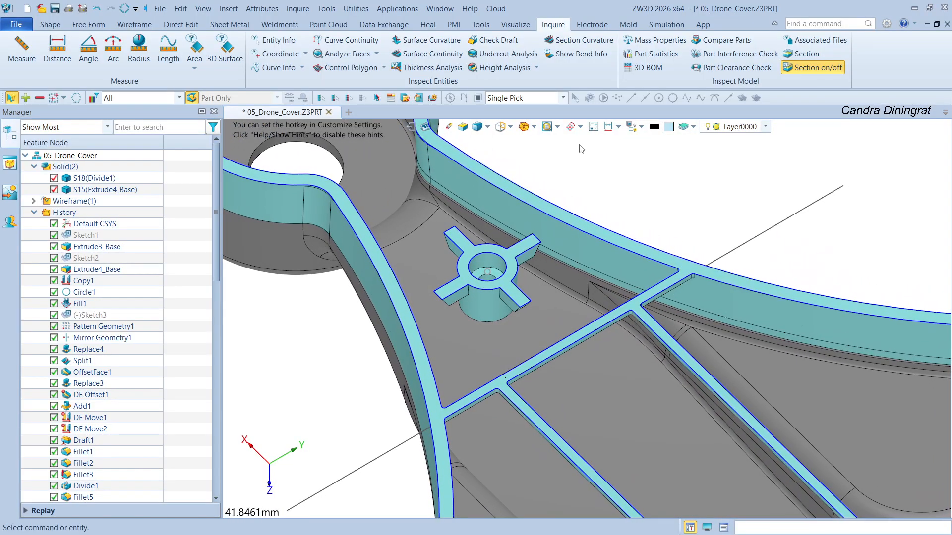
# - Start a thread-type mounting boss and locate the first one at the centre of an existing cut boss
pyautogui.click(52, 24)
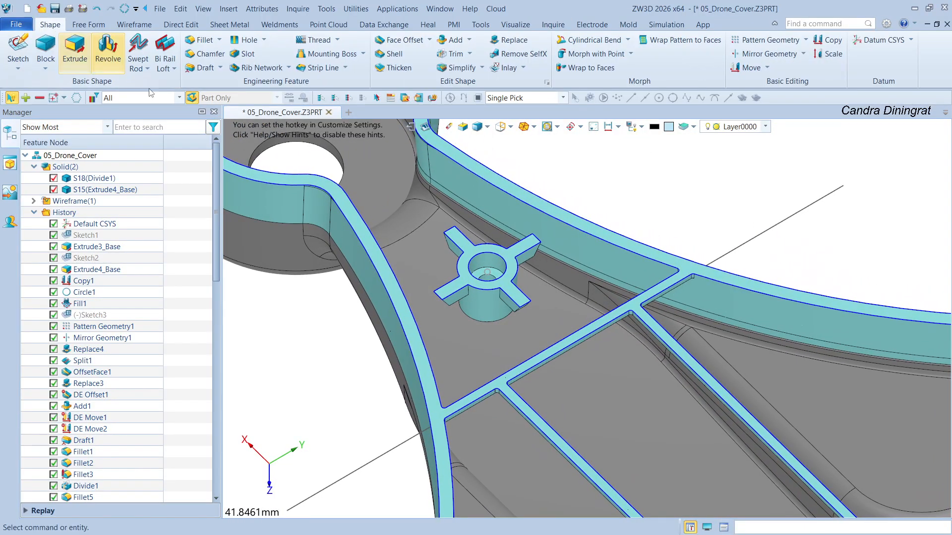
pyautogui.click(325, 55)
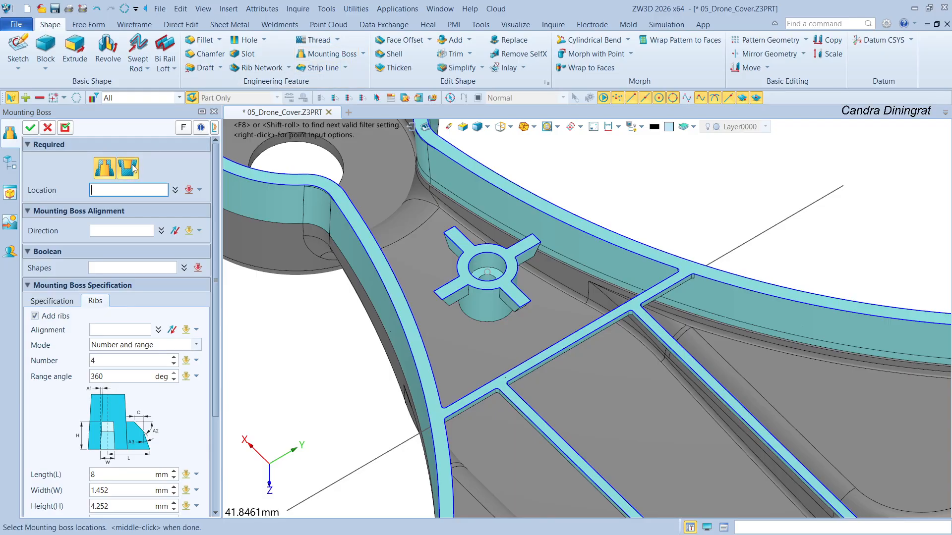
pyautogui.scroll(1, 493, 271)
pyautogui.click(493, 271)
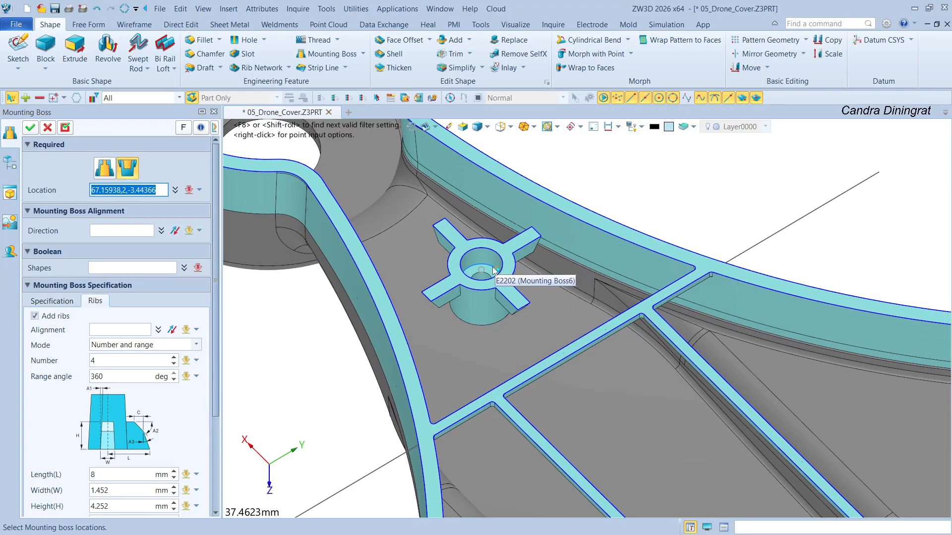
# - Add the centres of the other three existing bosses as locations for the thread-type mounting boss
pyautogui.scroll(-5, 679, 207)
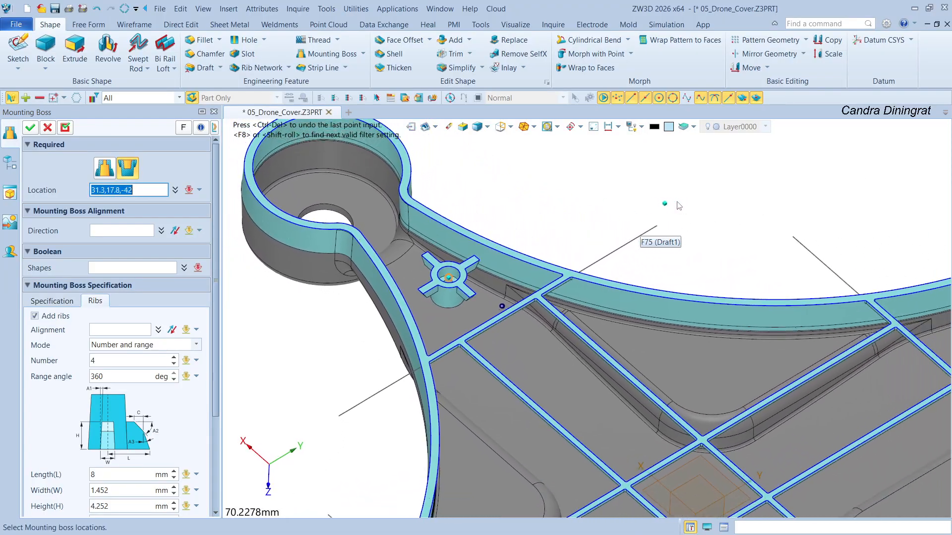
pyautogui.moveTo(890, 213); pyautogui.dragTo(684, 221, button='middle')
pyautogui.scroll(4, 684, 221)
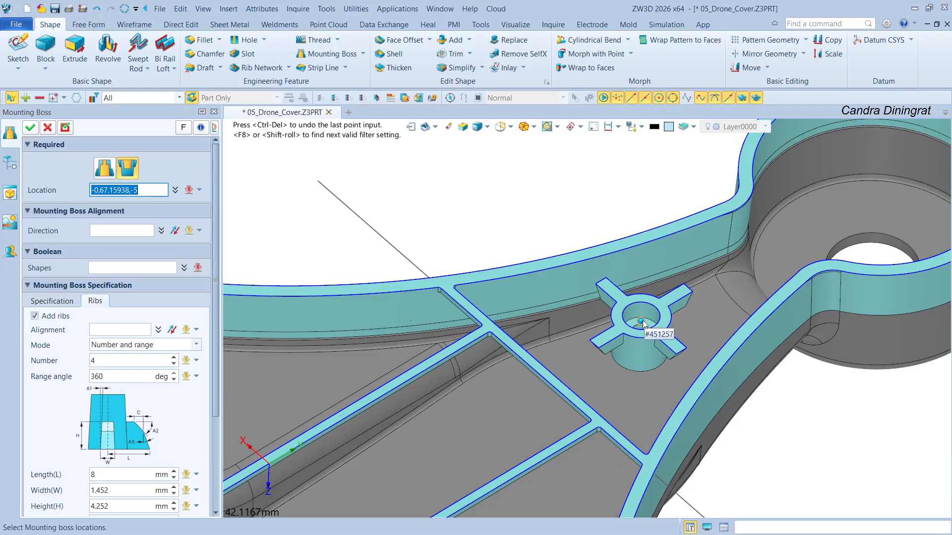
pyautogui.moveTo(643, 325); pyautogui.dragTo(662, 239, button='middle')
pyautogui.scroll(-2, 661, 239)
pyautogui.moveTo(662, 442); pyautogui.dragTo(683, 181, button='middle')
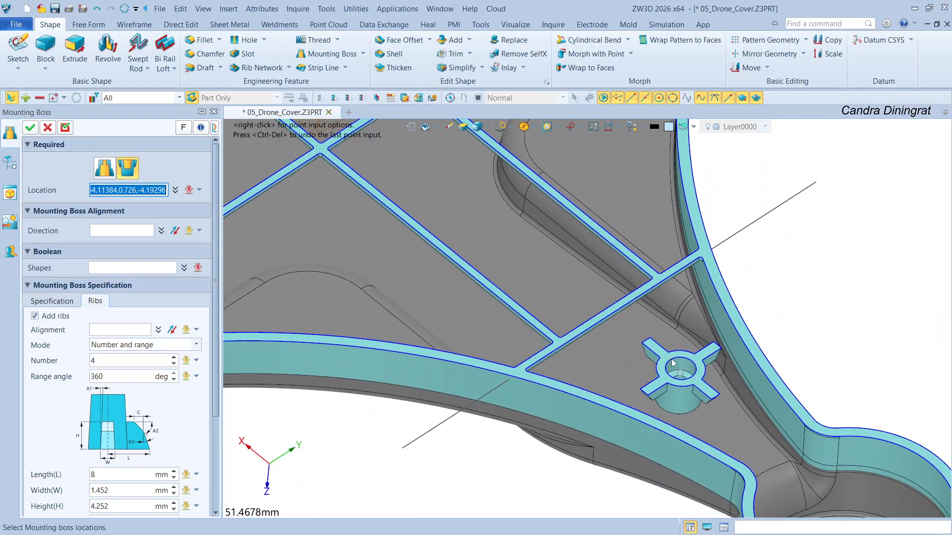
pyautogui.scroll(-1, 680, 374)
pyautogui.moveTo(323, 323); pyautogui.dragTo(818, 343, button='middle')
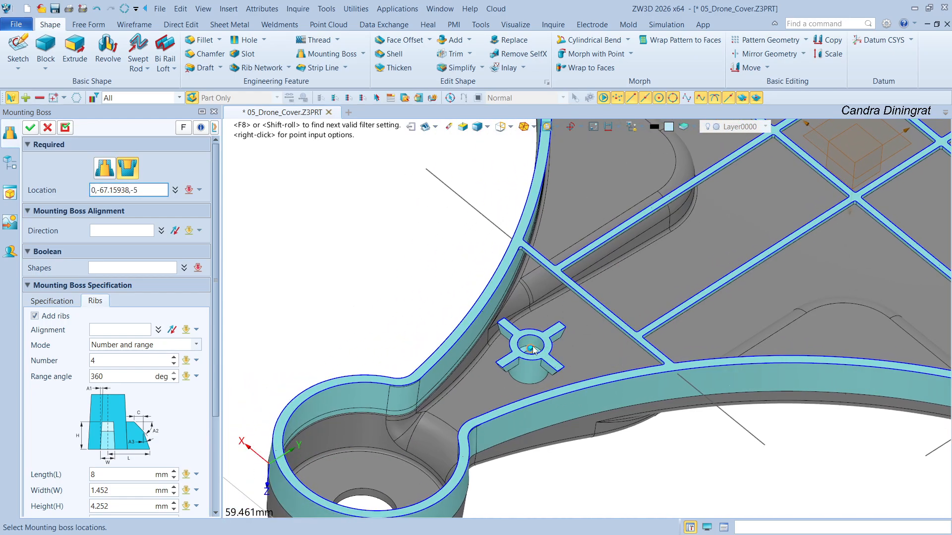
pyautogui.click(533, 350)
pyautogui.scroll(-5, 533, 350)
# - Choose the second shell solid S15 (Extrude4_Base) as the Boolean shape for the bosses
pyautogui.click(106, 267)
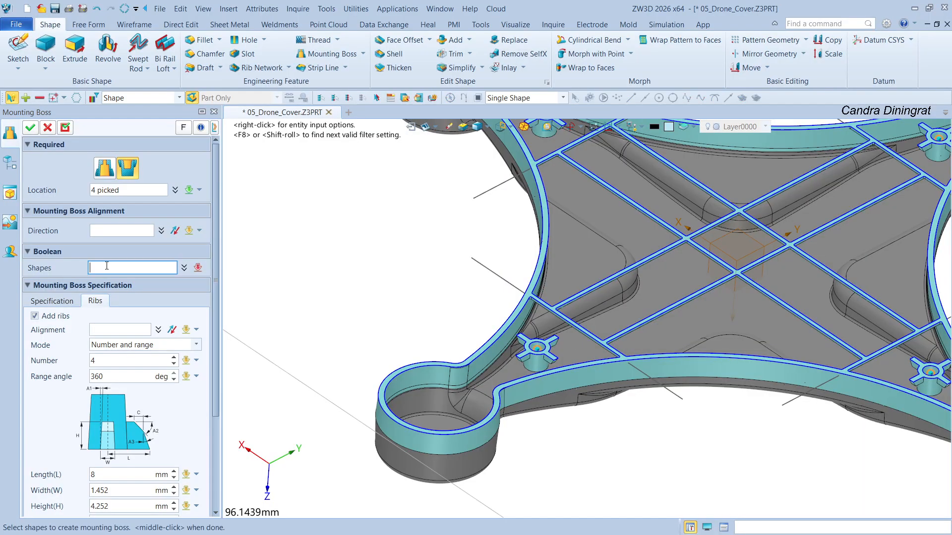
pyautogui.click(593, 232)
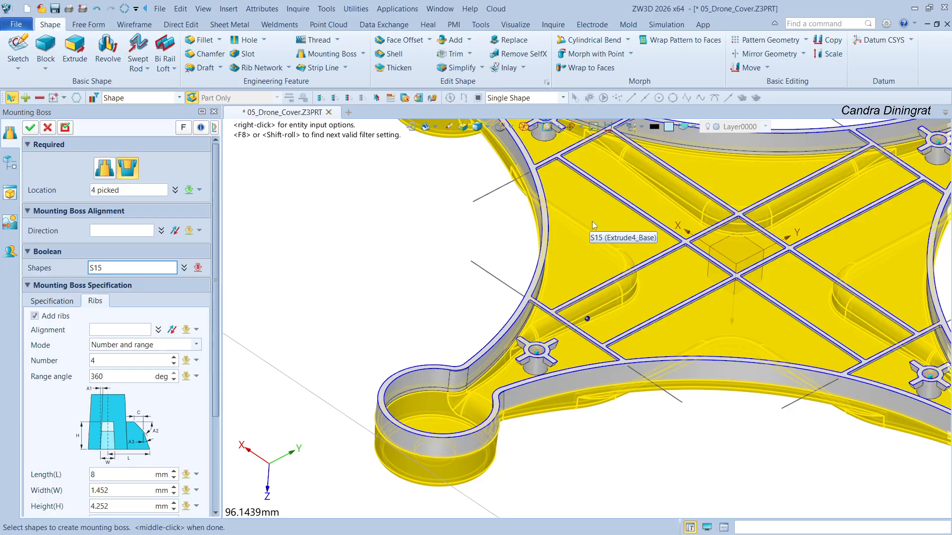
pyautogui.click(586, 253)
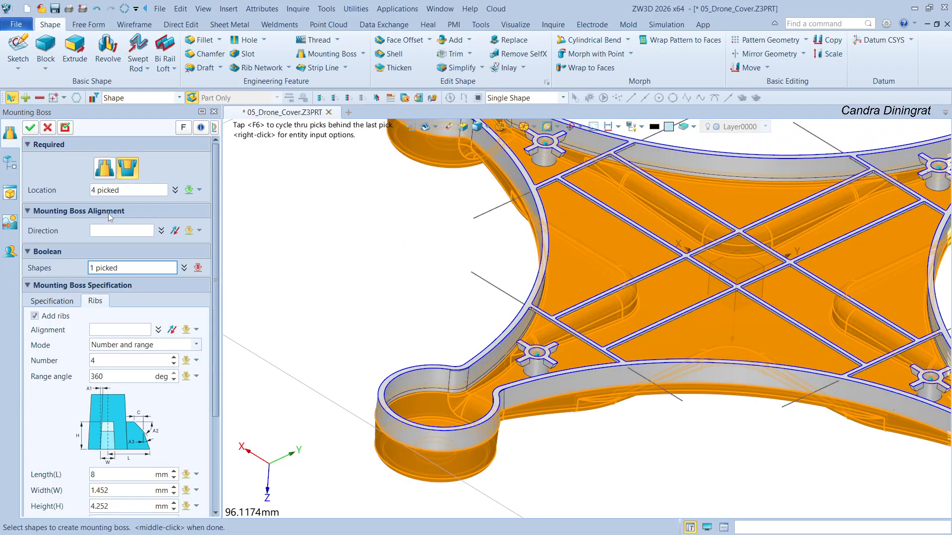
# - Turn off the boss ribs, show the boss specification, and align the bosses in the negative Z direction (0,0,-1)
pyautogui.click(34, 315)
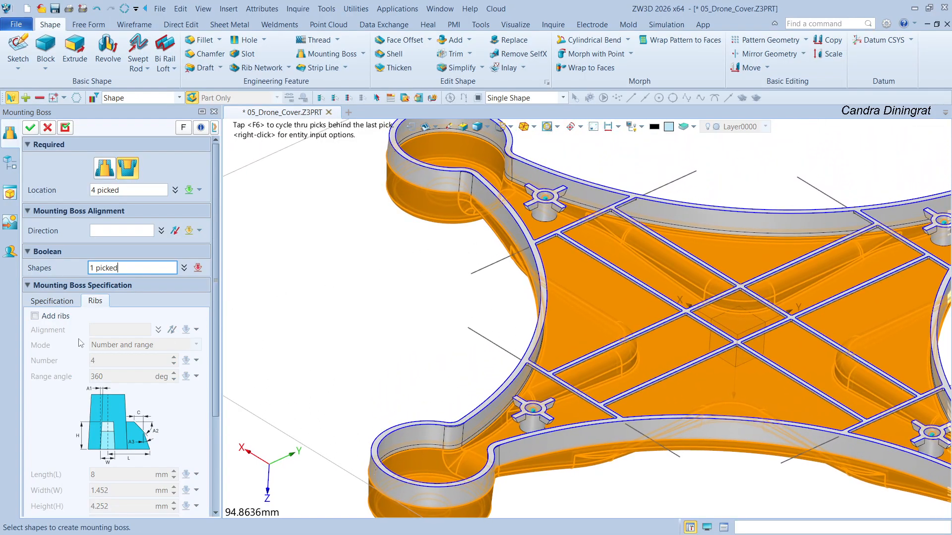
pyautogui.click(53, 301)
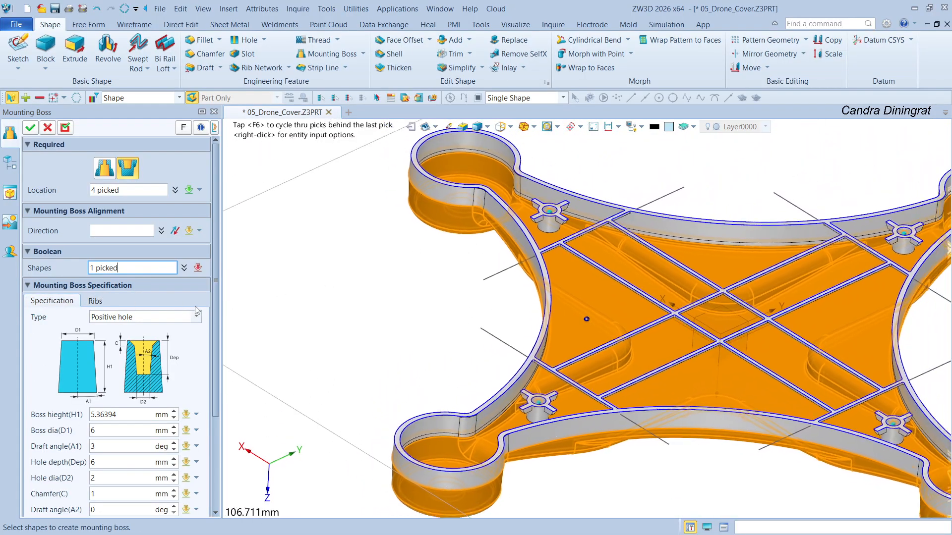
pyautogui.click(122, 231)
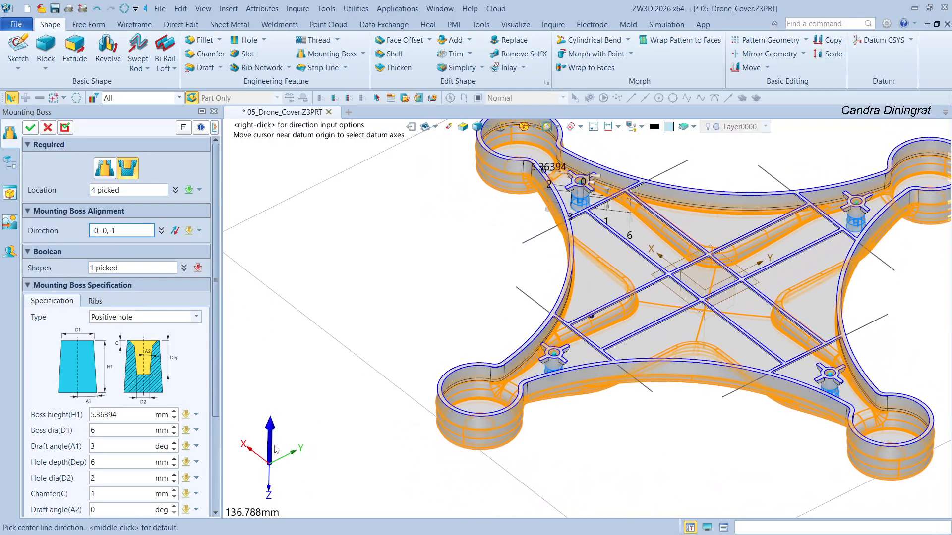
pyautogui.middleClick(530, 200)
# - Try to stretch the boss height freehand up to the end of the mating upper boss
pyautogui.scroll(10, 570, 329)
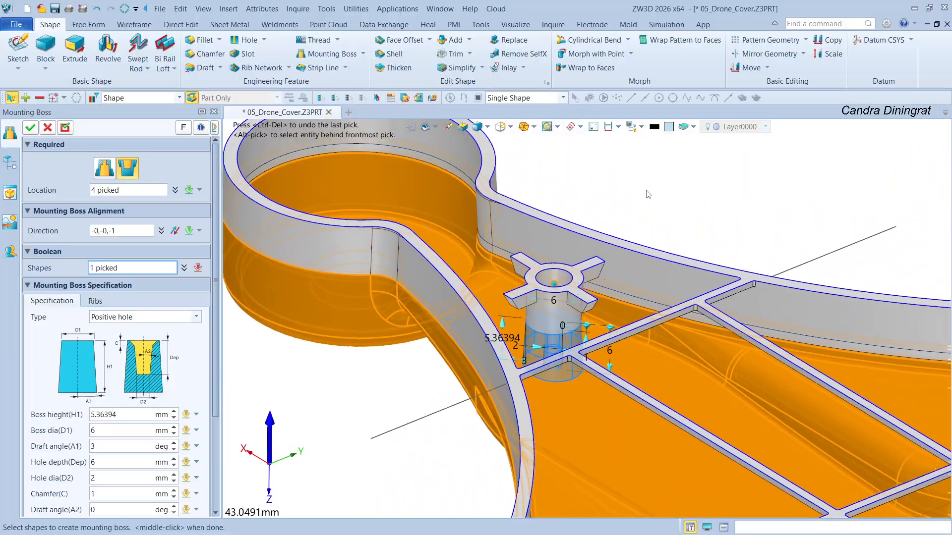
pyautogui.scroll(2, 570, 329)
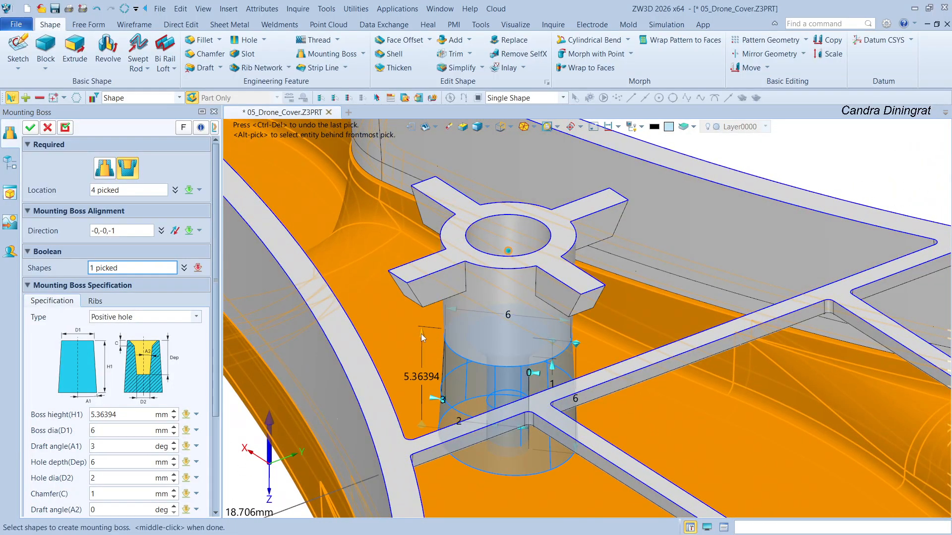
pyautogui.moveTo(421, 334)
pyautogui.mouseDown()
pyautogui.moveTo(426, 309)
pyautogui.moveTo(424, 333)
pyautogui.moveTo(419, 318)
pyautogui.mouseUp()
pyautogui.scroll(2, 422, 325)
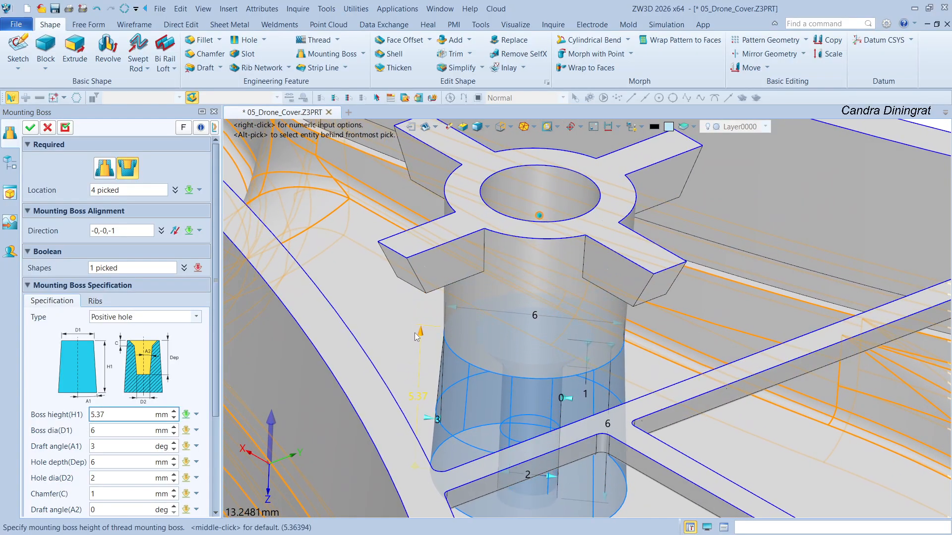
pyautogui.moveTo(416, 331); pyautogui.dragTo(409, 321)
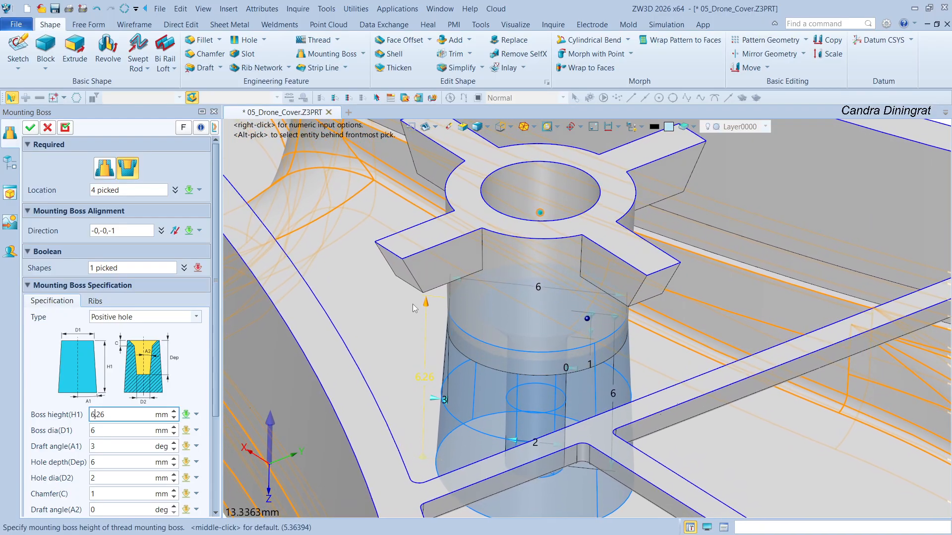
pyautogui.scroll(1, 415, 322)
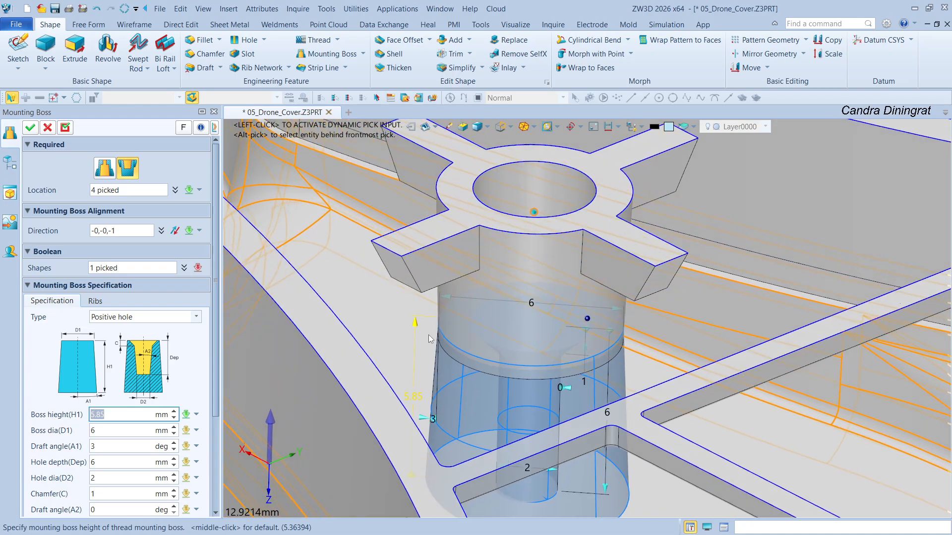
pyautogui.moveTo(413, 316); pyautogui.dragTo(412, 317)
# - Define the boss height to a point, picking it on the end edge of the mating boss
pyautogui.rightClick(412, 313)
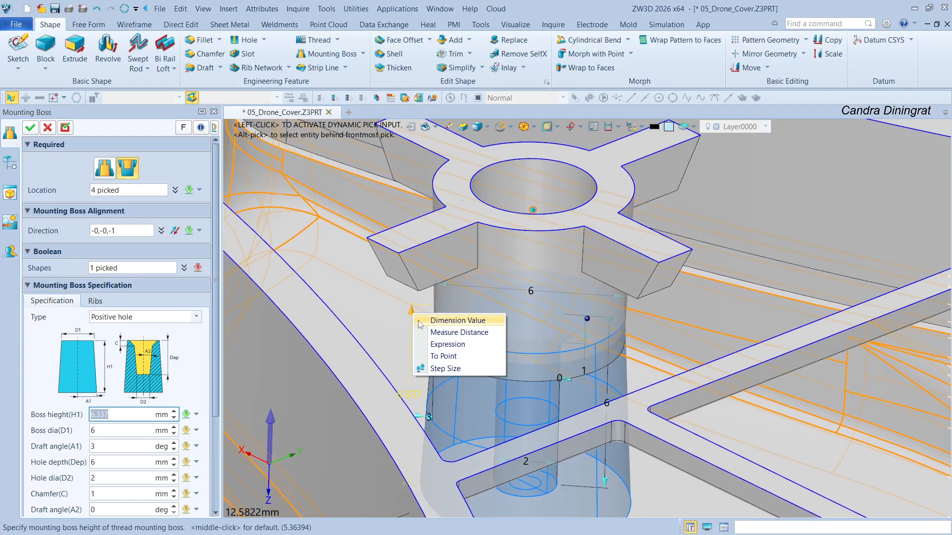
pyautogui.click(437, 355)
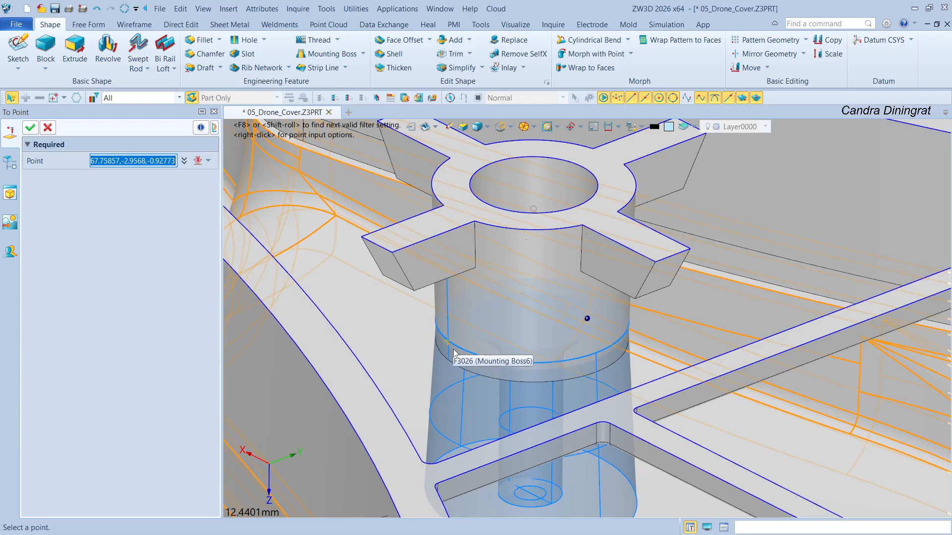
pyautogui.click(465, 370)
pyautogui.moveTo(452, 344); pyautogui.dragTo(573, 354, button='right')
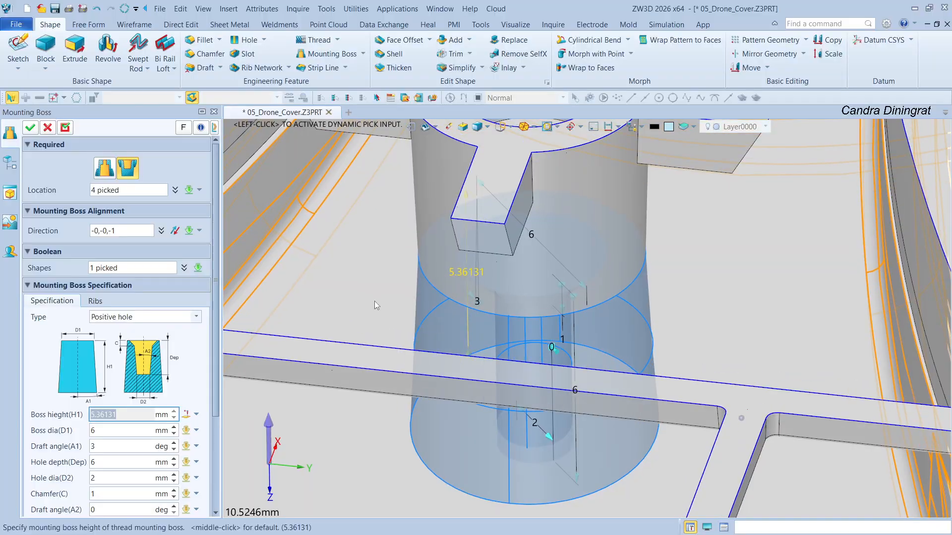
# - Add four ribs over 360 degrees to each boss, aligned with the X axis (1,0,0), and create the mounting bosses
pyautogui.click(95, 302)
pyautogui.click(35, 215)
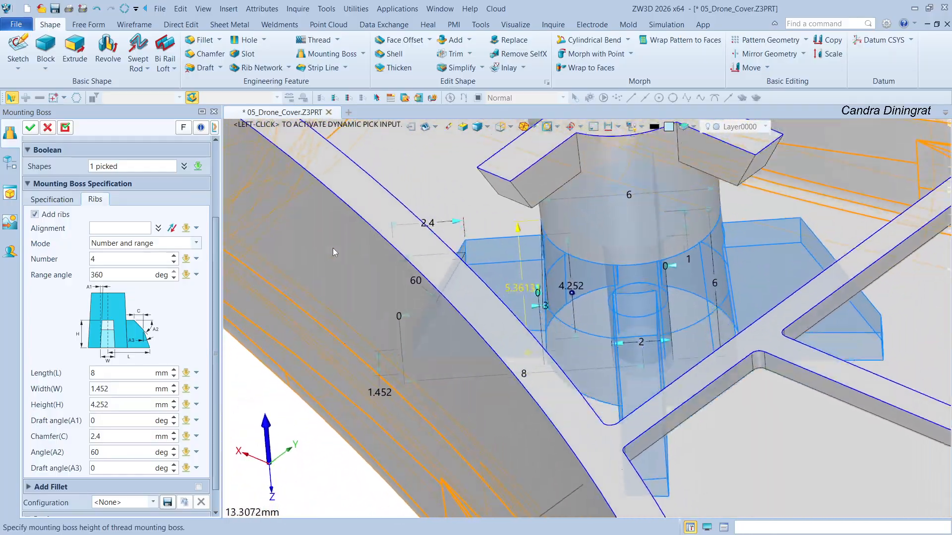
pyautogui.click(115, 229)
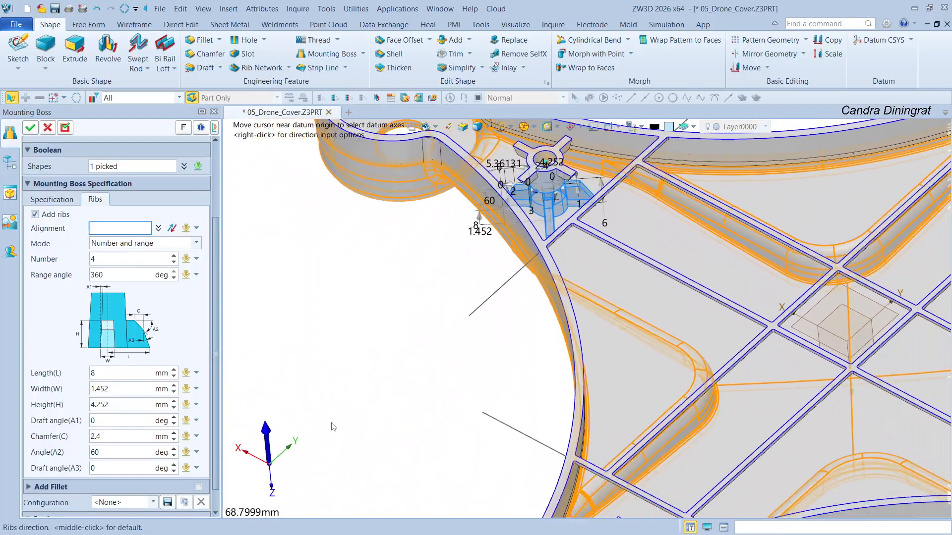
pyautogui.click(251, 457)
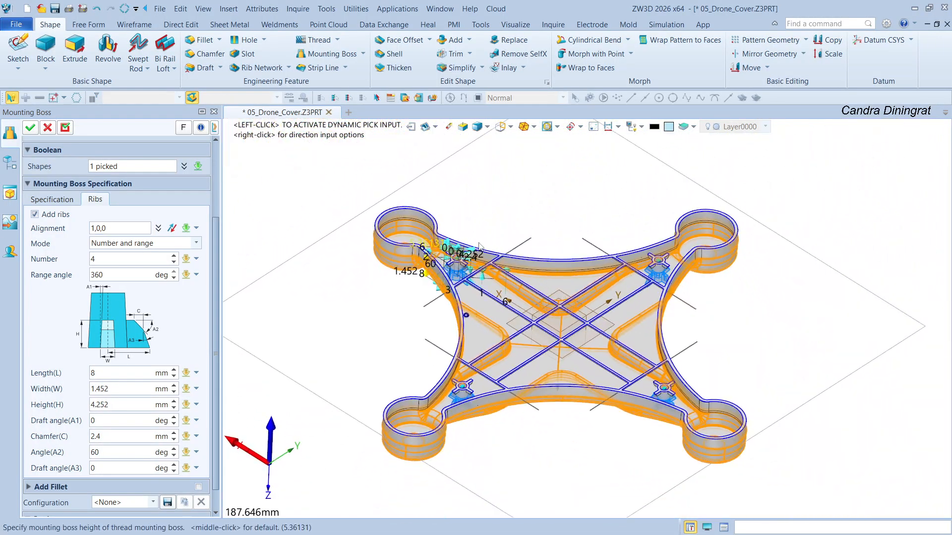
pyautogui.scroll(3, 723, 248)
pyautogui.moveTo(723, 248); pyautogui.dragTo(720, 323, button='right')
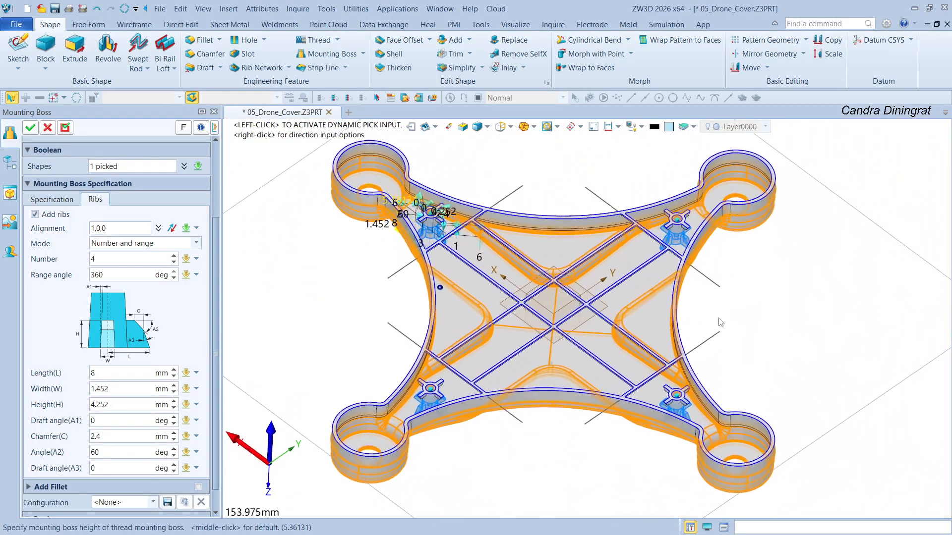
pyautogui.moveTo(709, 242); pyautogui.dragTo(712, 208, button='right')
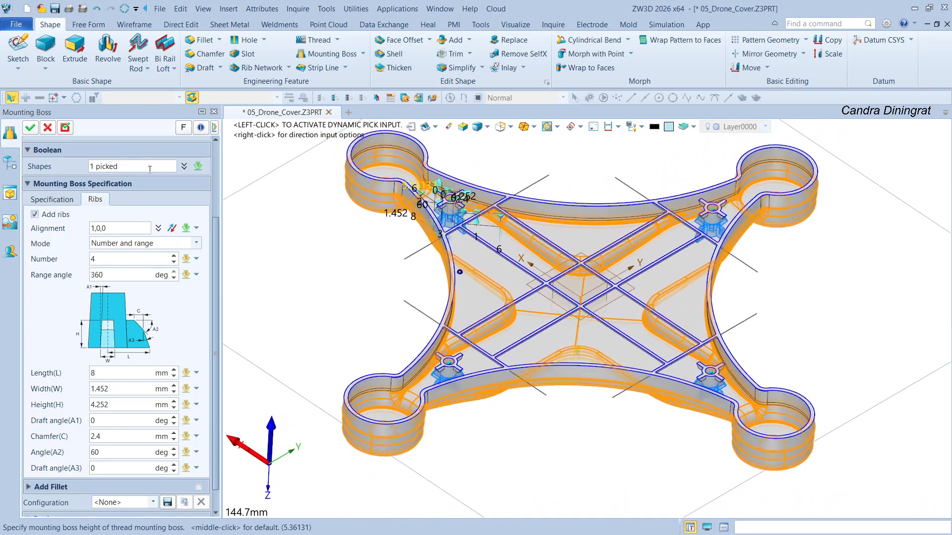
pyautogui.click(32, 131)
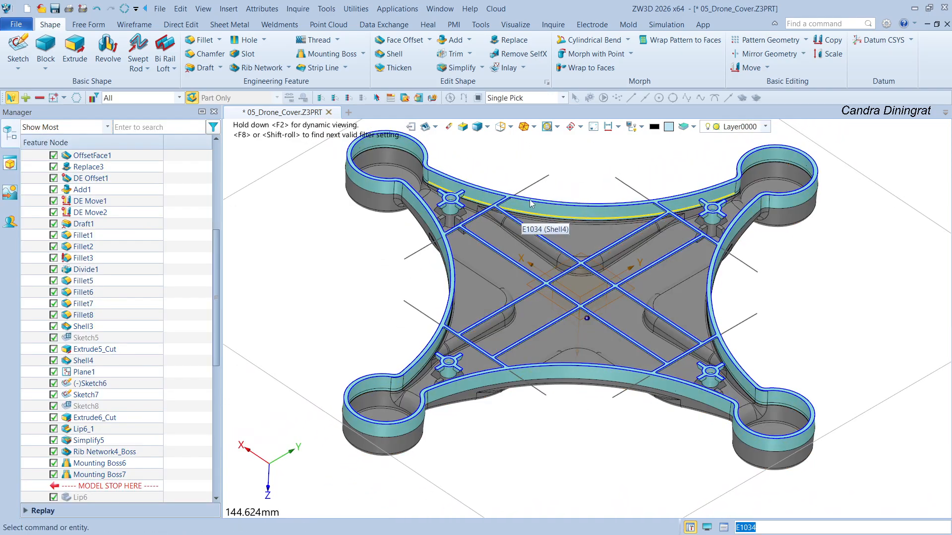
# - Create a single-plane section parallel to the YZ plane with a 0 mm offset, cutting through the mating bosses
pyautogui.moveTo(493, 223); pyautogui.dragTo(507, 172, button='right')
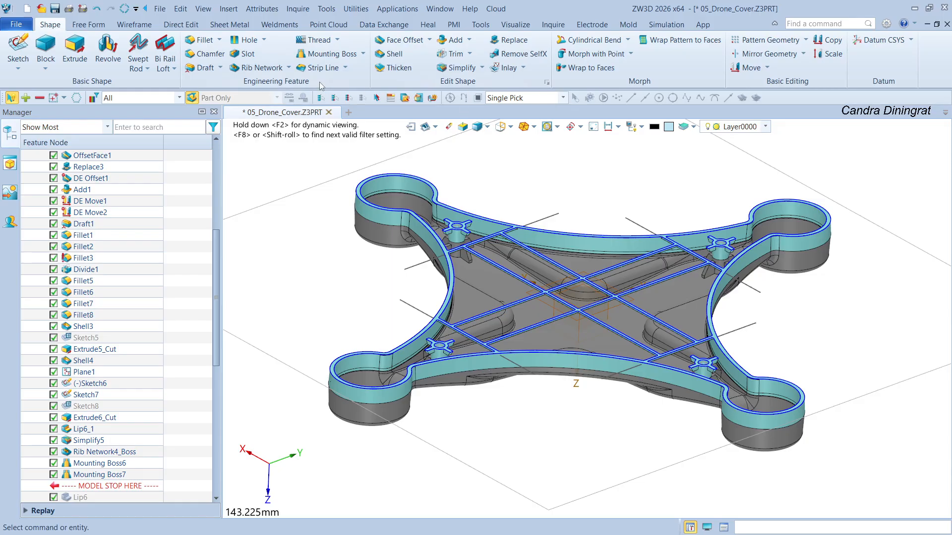
pyautogui.click(551, 26)
pyautogui.click(800, 72)
pyautogui.click(804, 57)
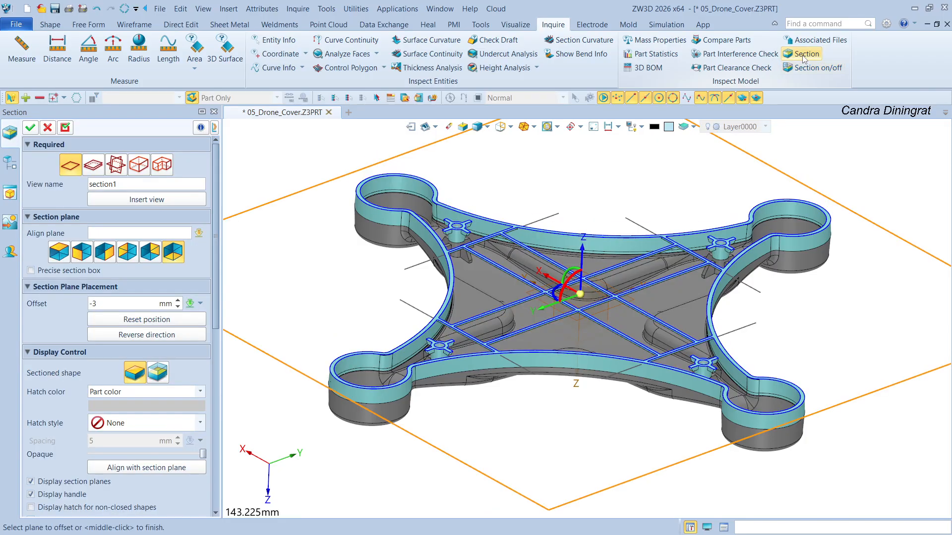
pyautogui.click(105, 255)
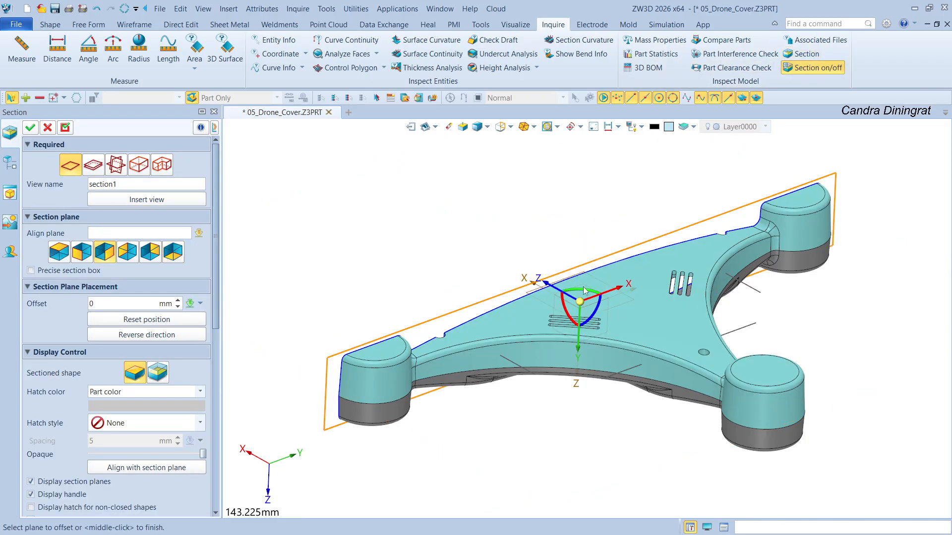
# - Examine how the upper and lower bosses and their holes meet in the cut, then cancel the section and fit the whole cover
pyautogui.moveTo(662, 246); pyautogui.dragTo(456, 292, button='right')
pyautogui.scroll(6, 456, 292)
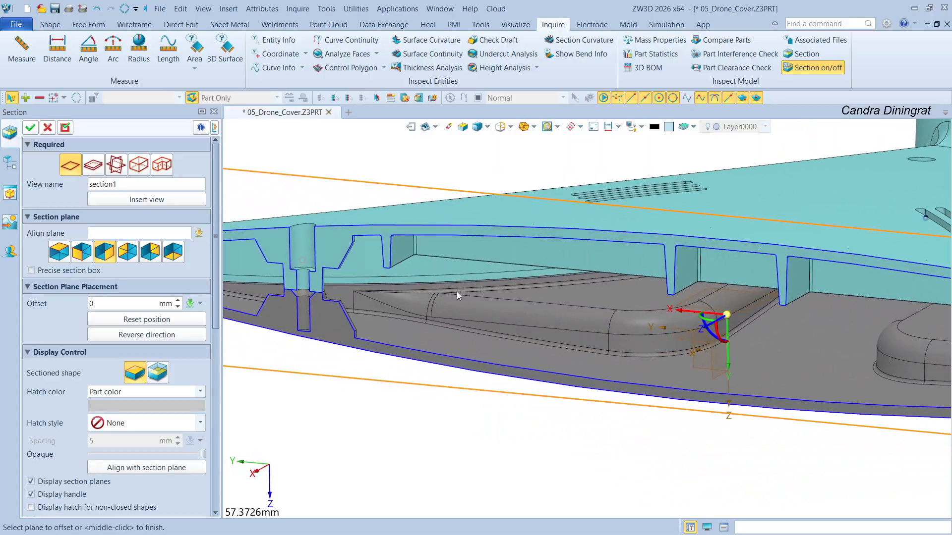
pyautogui.scroll(3, 441, 258)
pyautogui.moveTo(463, 134); pyautogui.dragTo(444, 160, button='middle')
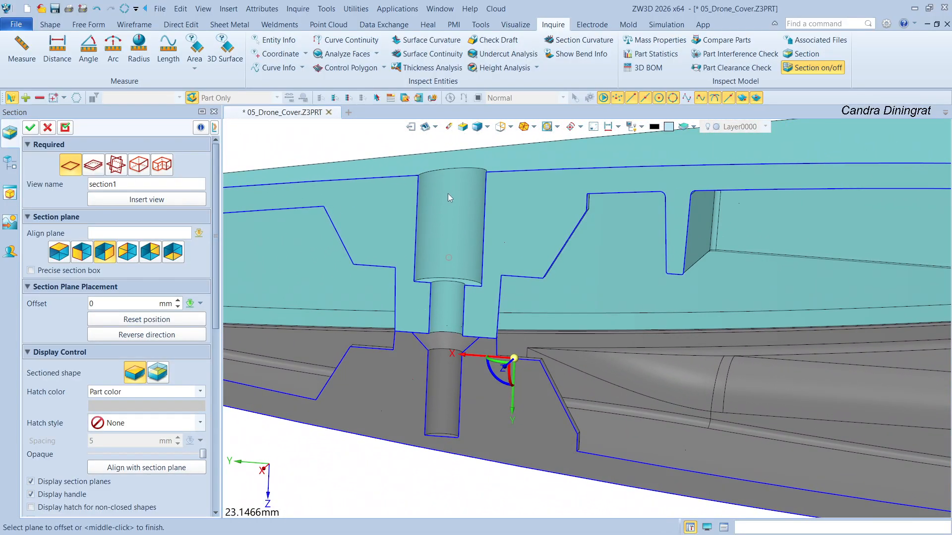
pyautogui.moveTo(449, 214); pyautogui.dragTo(446, 281, button='right')
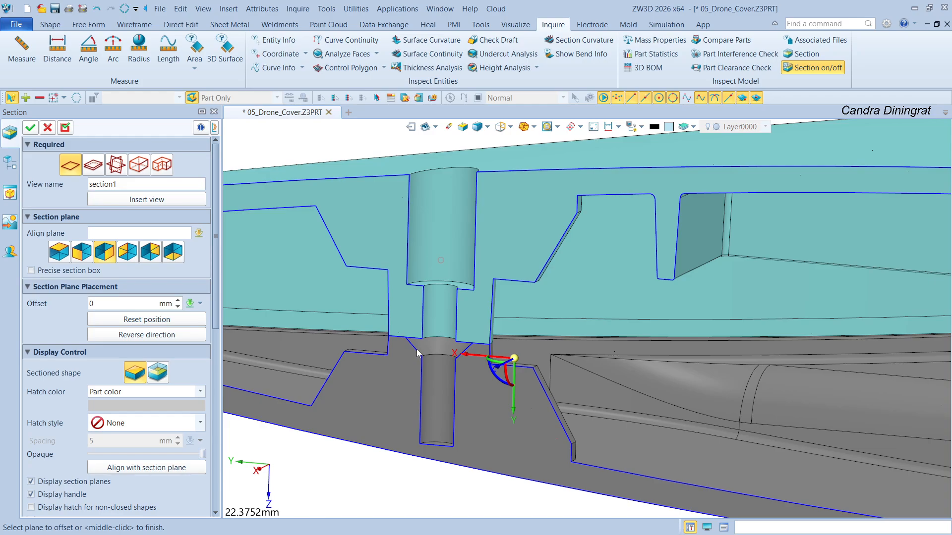
pyautogui.click(48, 128)
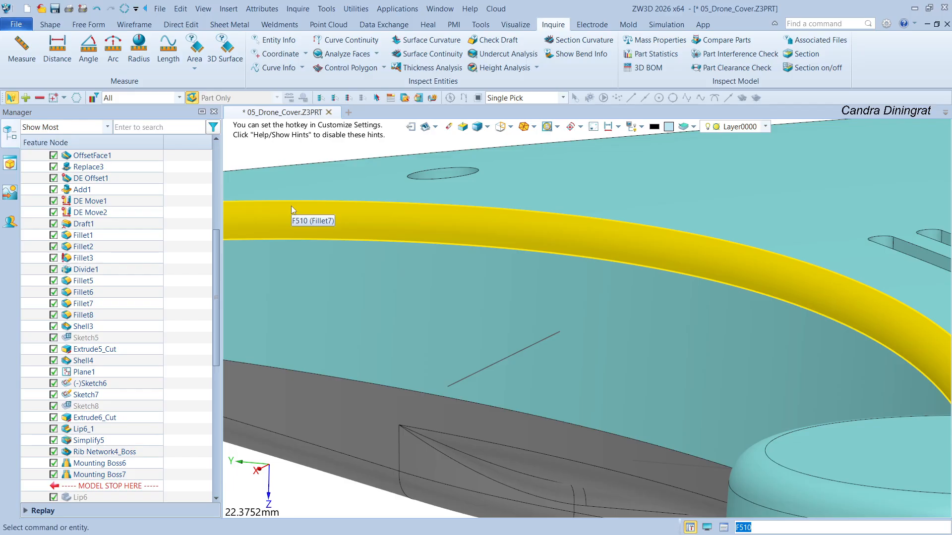
pyautogui.hotkey('ctrl', 'a')
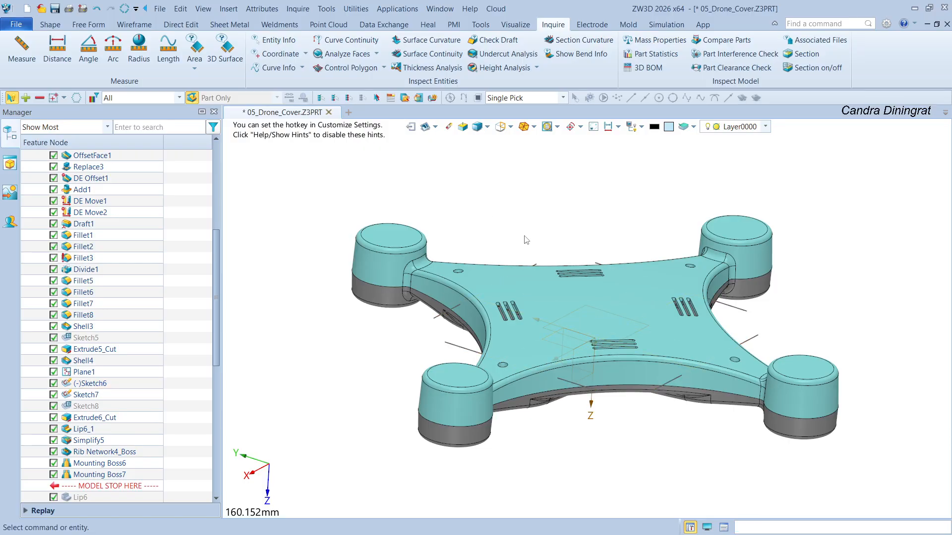
# - Hide the upper shell solid S15 (Extrude4_Base) to expose the ribs and bosses inside the lower shell
pyautogui.hotkey('ctrl', 'Home')
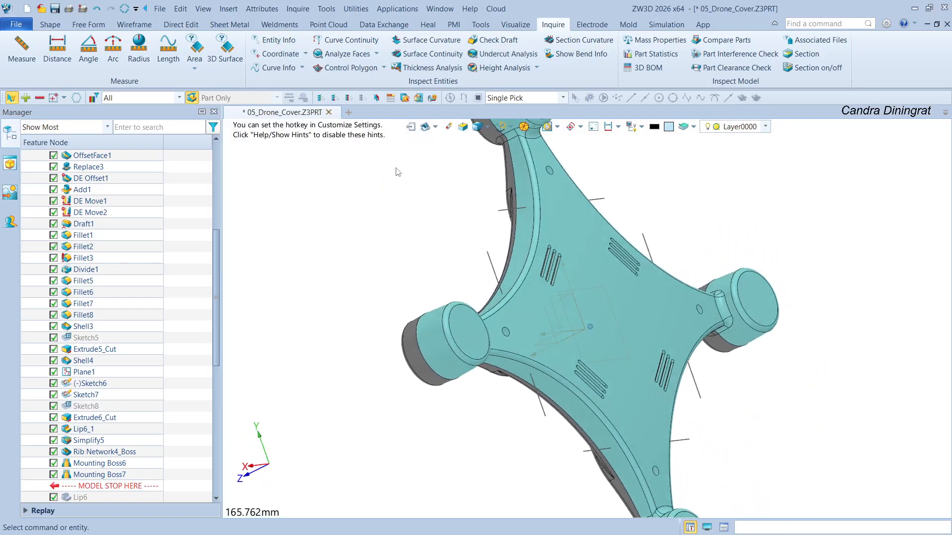
pyautogui.click(48, 25)
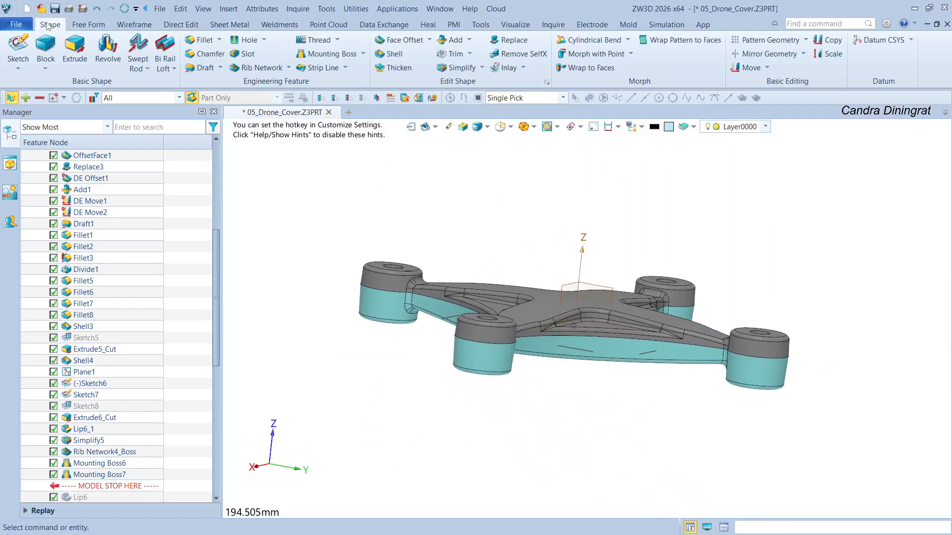
pyautogui.click(363, 53)
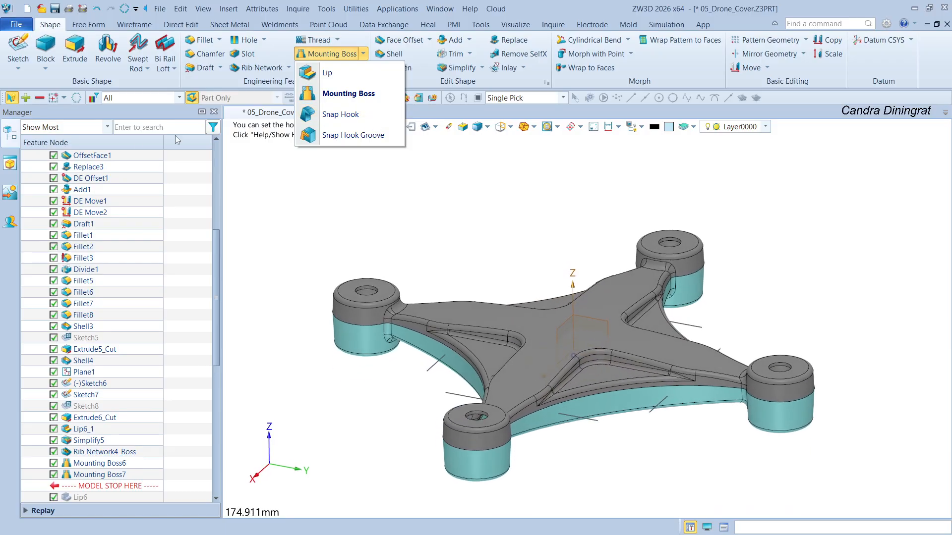
pyautogui.click(215, 242)
pyautogui.moveTo(215, 244); pyautogui.dragTo(216, 159)
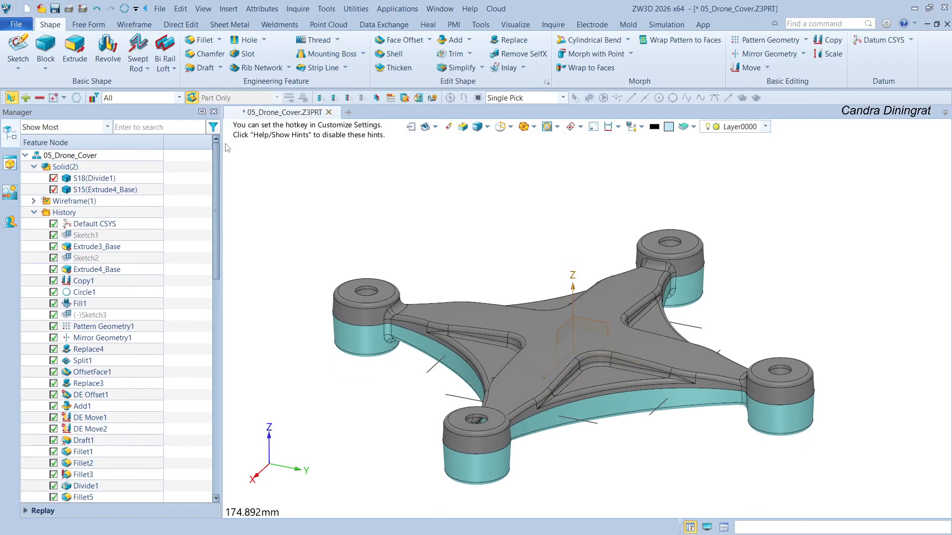
pyautogui.click(54, 189)
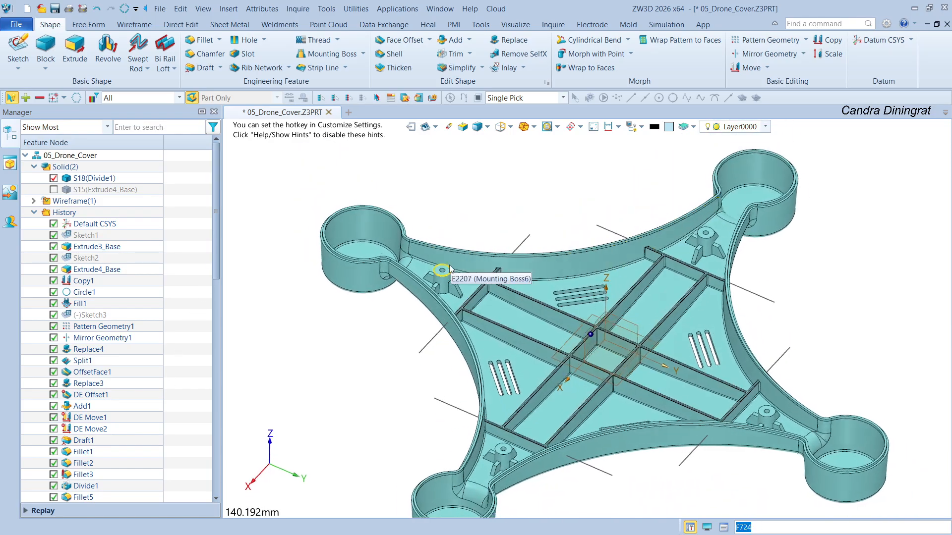
# - Sketch on Plane1 and place a point on the Y axis, between the centre rib cell and the mounting boss
pyautogui.click(19, 47)
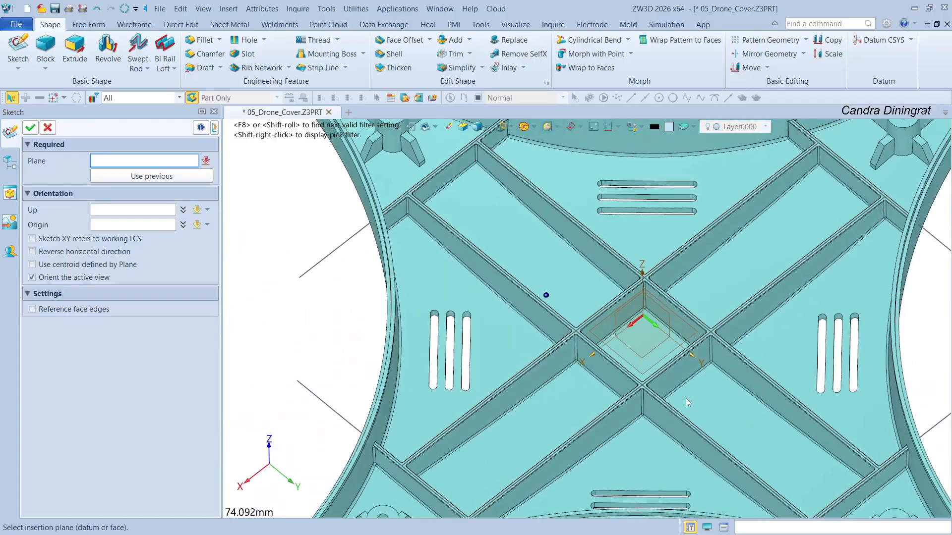
pyautogui.click(647, 337)
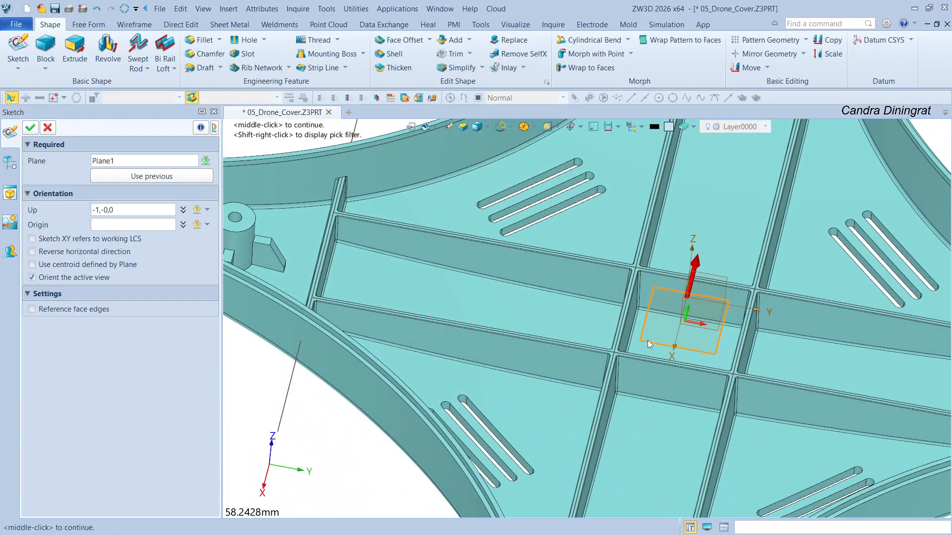
pyautogui.click(30, 129)
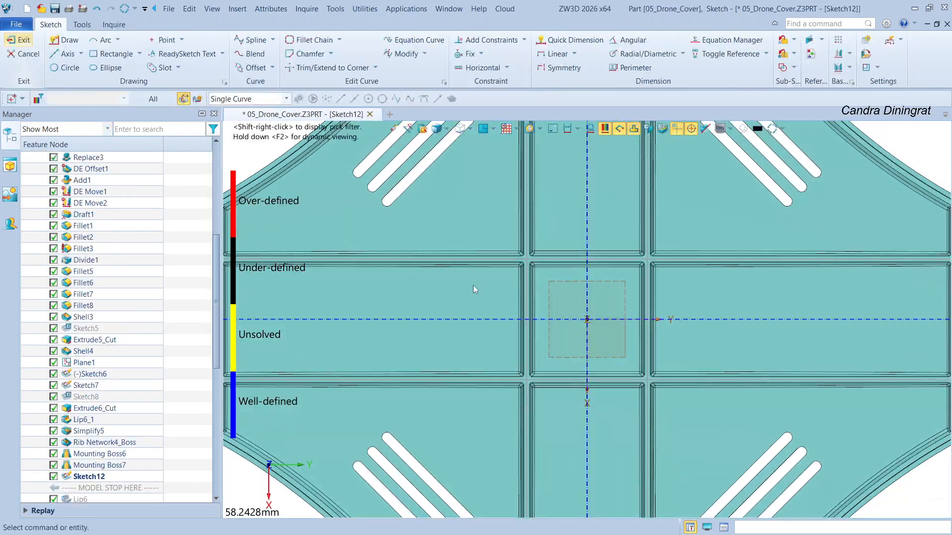
pyautogui.moveTo(558, 355); pyautogui.dragTo(435, 353, button='middle')
pyautogui.click(163, 40)
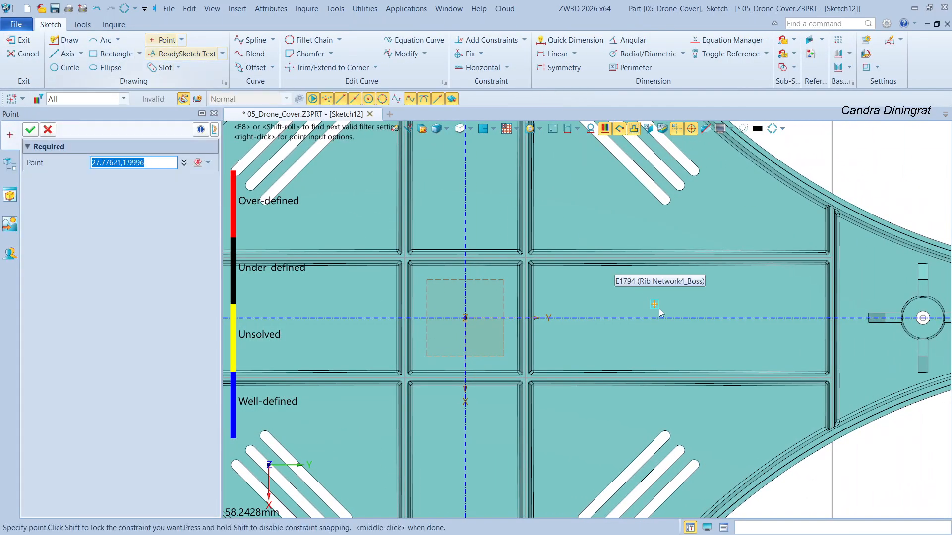
pyautogui.click(728, 318)
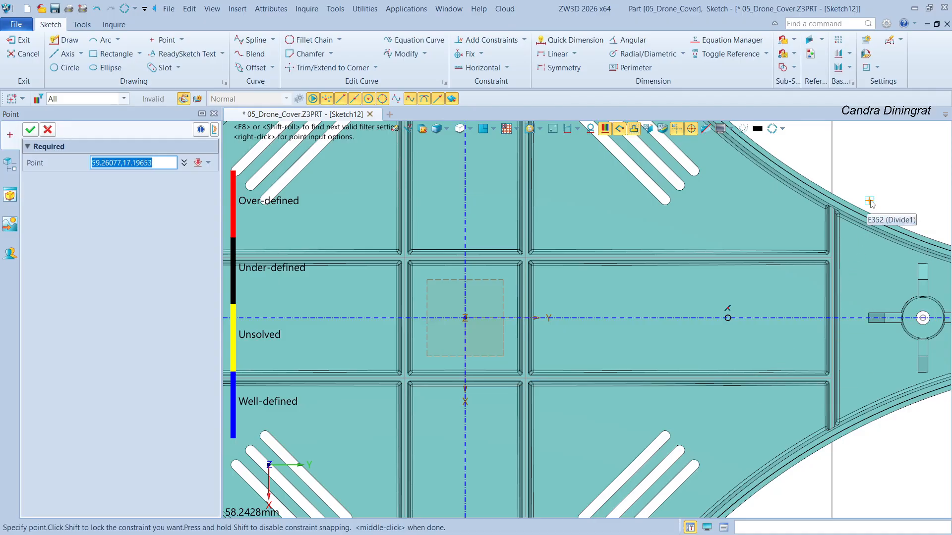
pyautogui.middleClick(877, 181)
# - Dimension the sketch point 45 mm from the X axis along Y and finish the sketch
pyautogui.rightClick(887, 182)
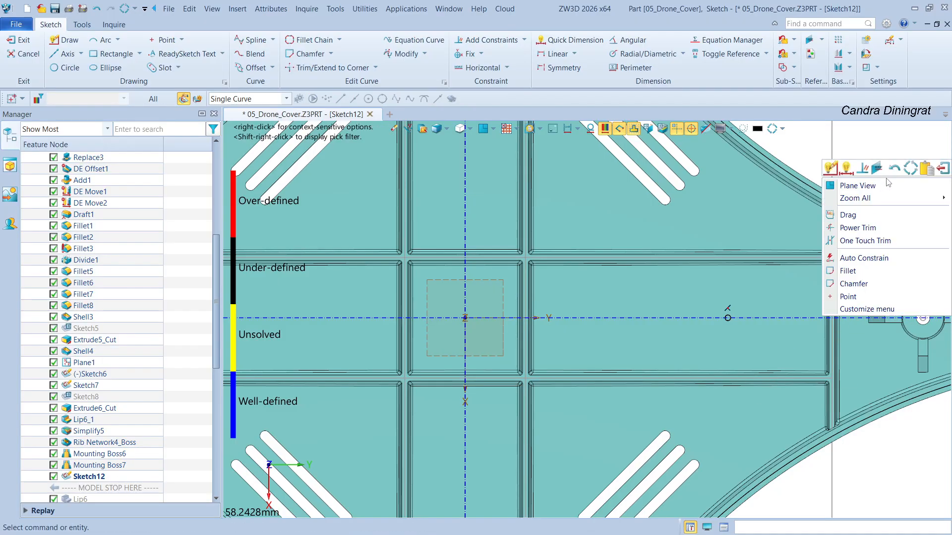
pyautogui.click(845, 169)
pyautogui.click(729, 319)
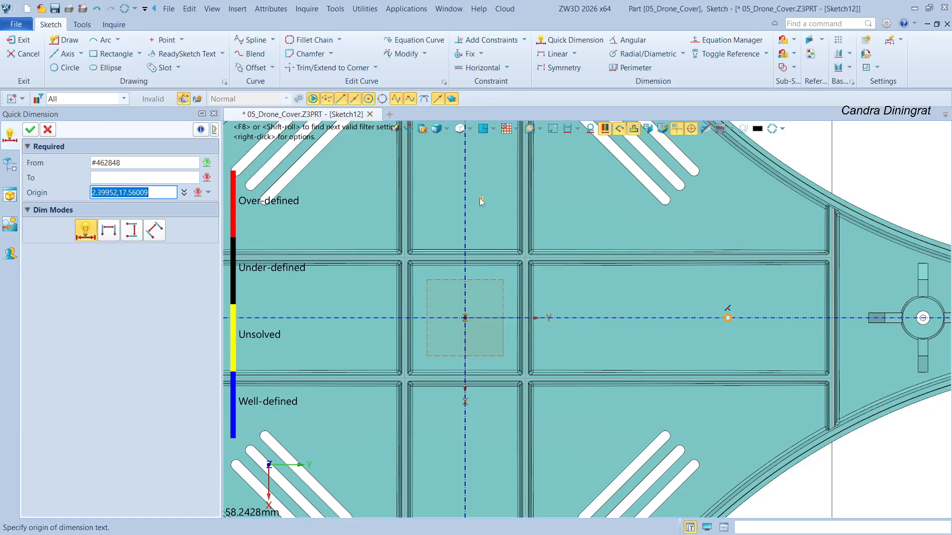
pyautogui.click(872, 179)
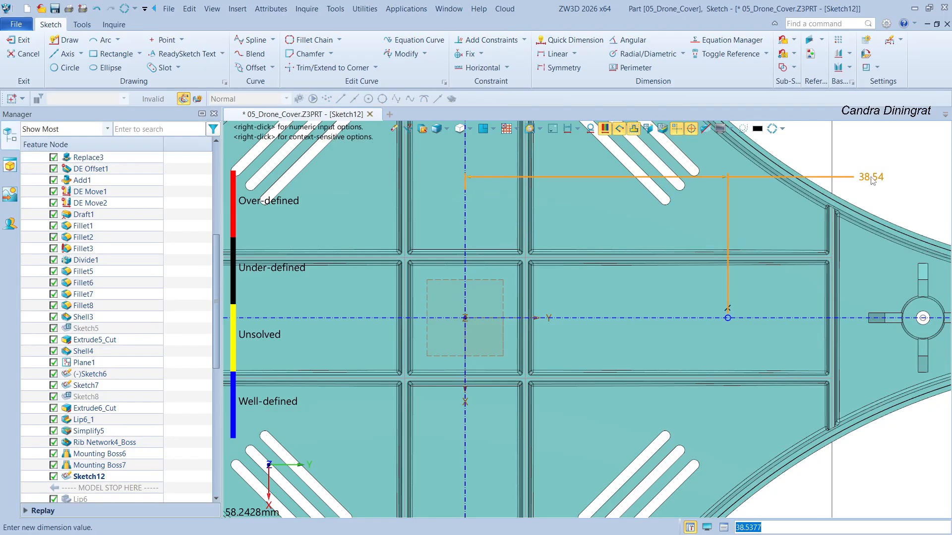
pyautogui.moveTo(811, 219); pyautogui.dragTo(522, 311)
pyautogui.write('45')
pyautogui.press('Return')
pyautogui.click(30, 130)
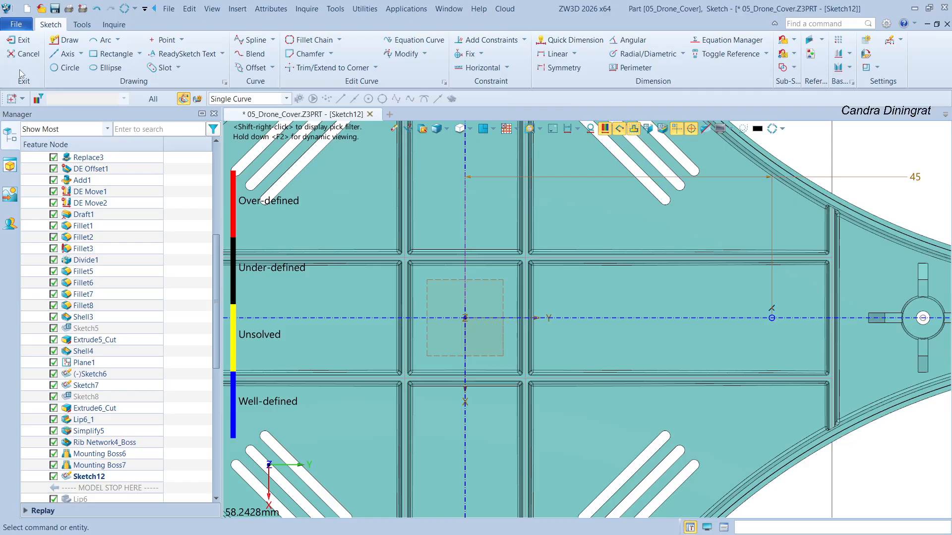
pyautogui.click(22, 40)
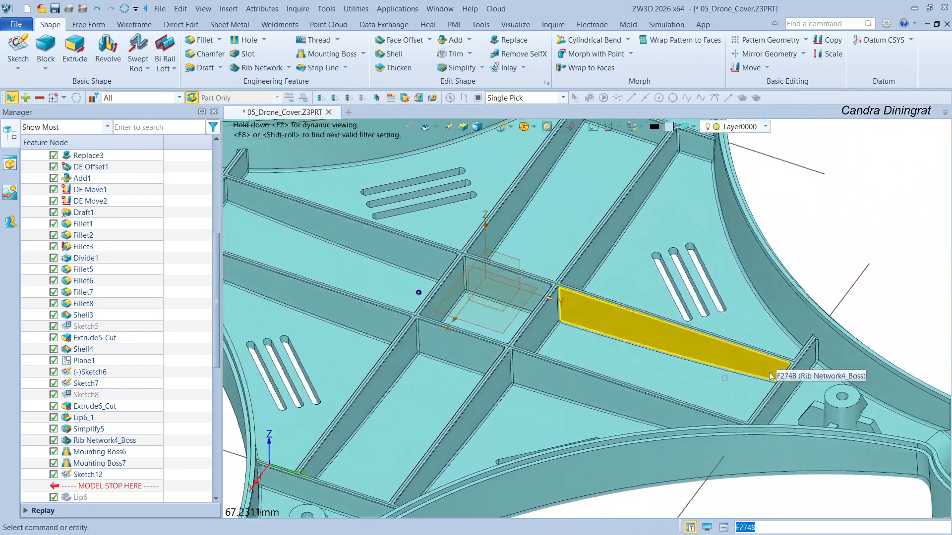
# - Project the sketch point onto the floor face of its rib cell along the negative Z direction (0,0,-1)
pyautogui.click(586, 350)
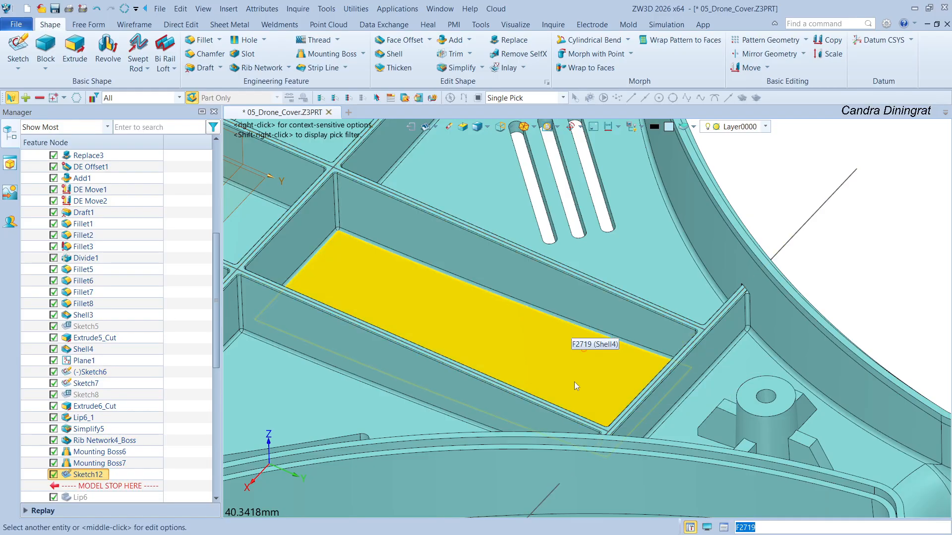
pyautogui.click(181, 25)
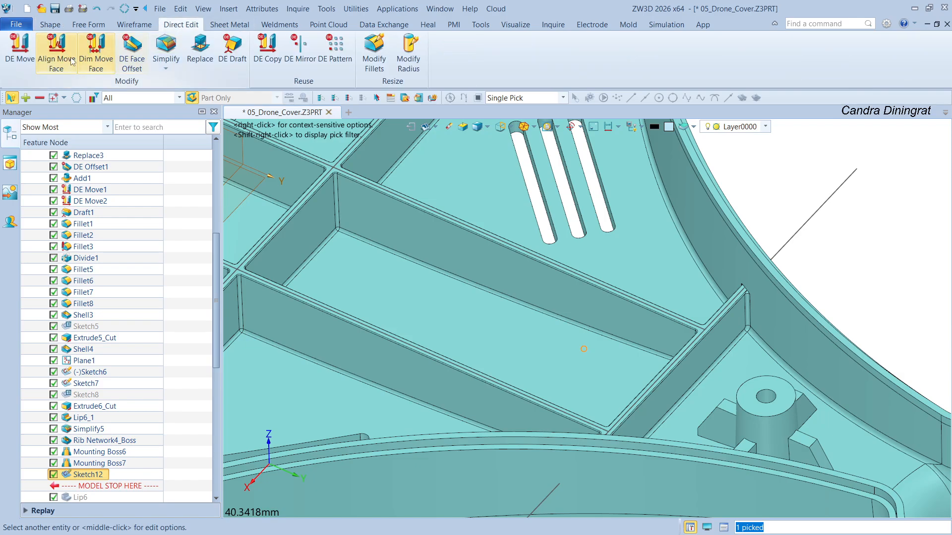
pyautogui.click(141, 27)
pyautogui.click(32, 68)
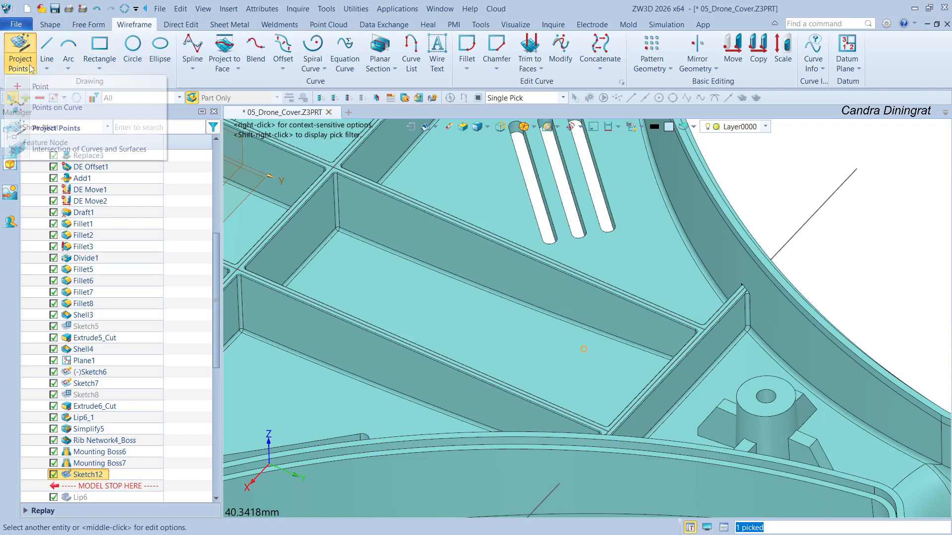
pyautogui.click(50, 128)
pyautogui.click(585, 350)
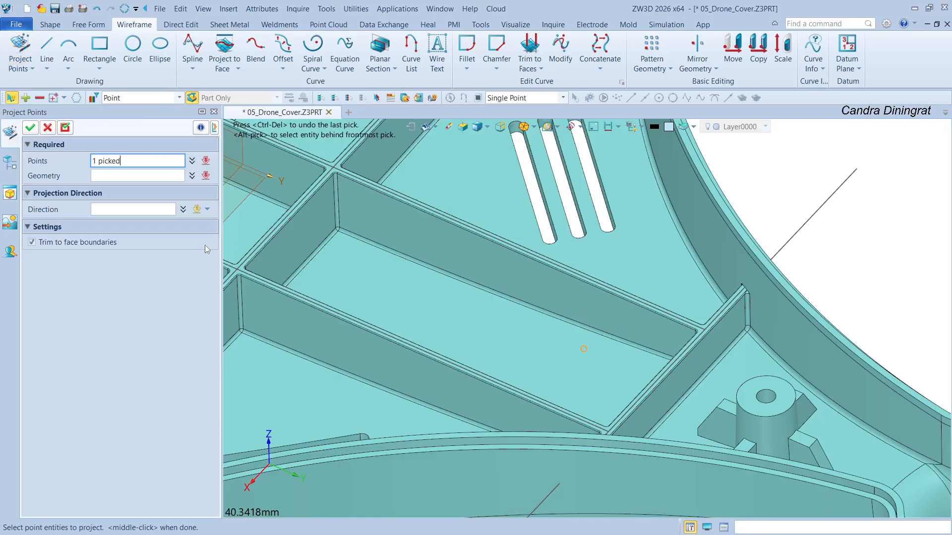
pyautogui.click(593, 365)
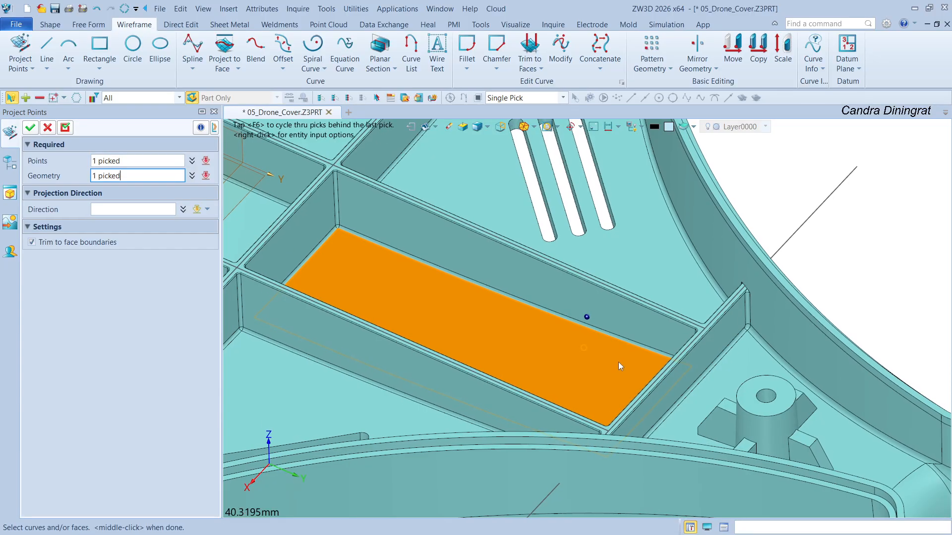
pyautogui.scroll(-5, 617, 362)
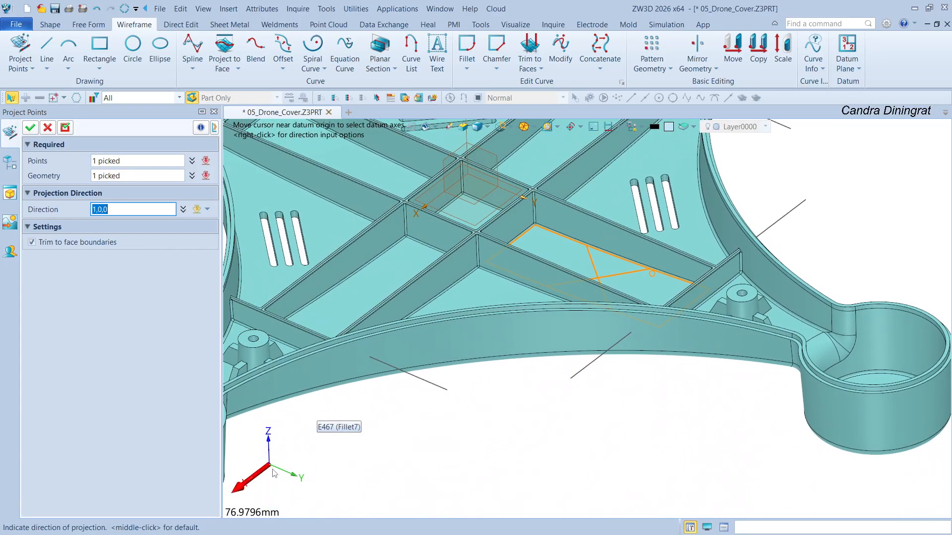
pyautogui.click(276, 480)
pyautogui.scroll(5, 652, 340)
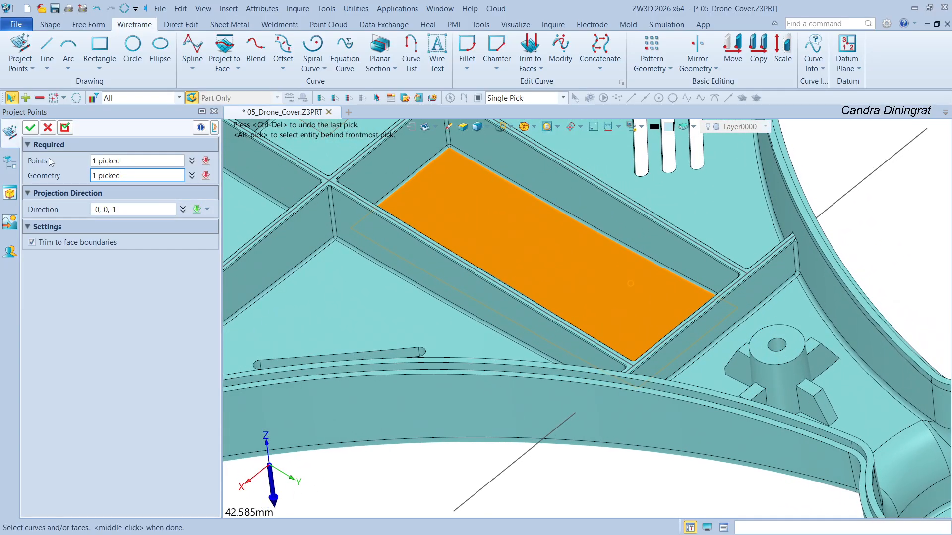
pyautogui.click(30, 128)
# - Create a snap hook at the projected point on the rib cell floor, with the hook direction along Y (0,1,0)
pyautogui.scroll(2, 623, 320)
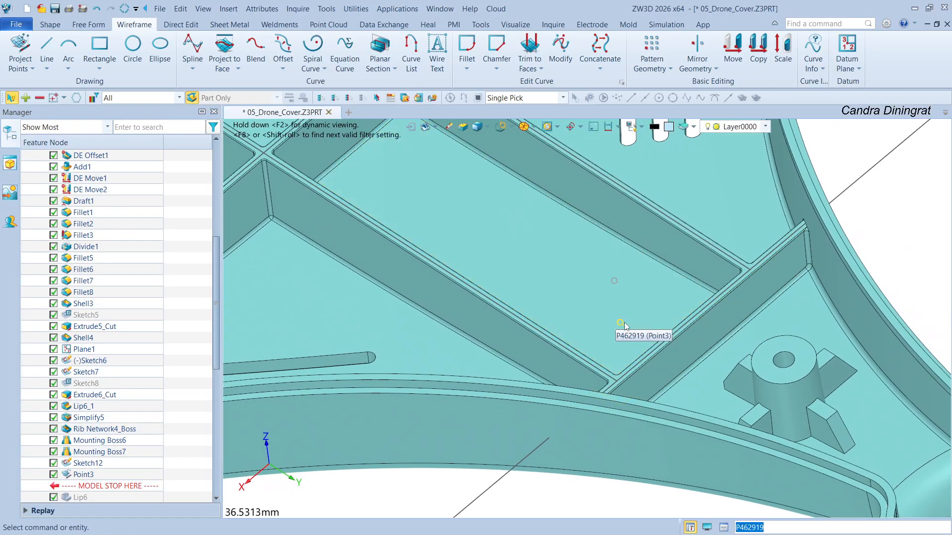
pyautogui.scroll(-4, 761, 207)
pyautogui.scroll(4, 760, 207)
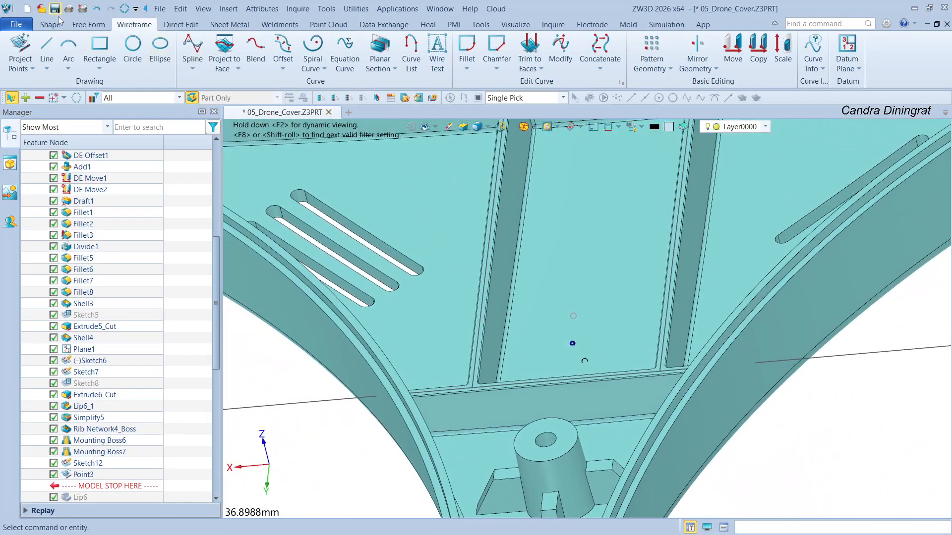
pyautogui.click(50, 23)
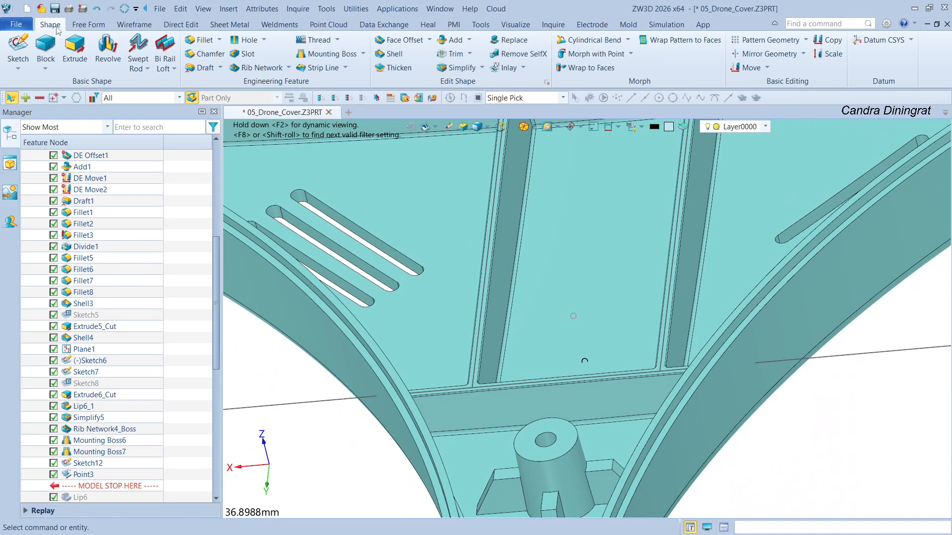
pyautogui.click(363, 53)
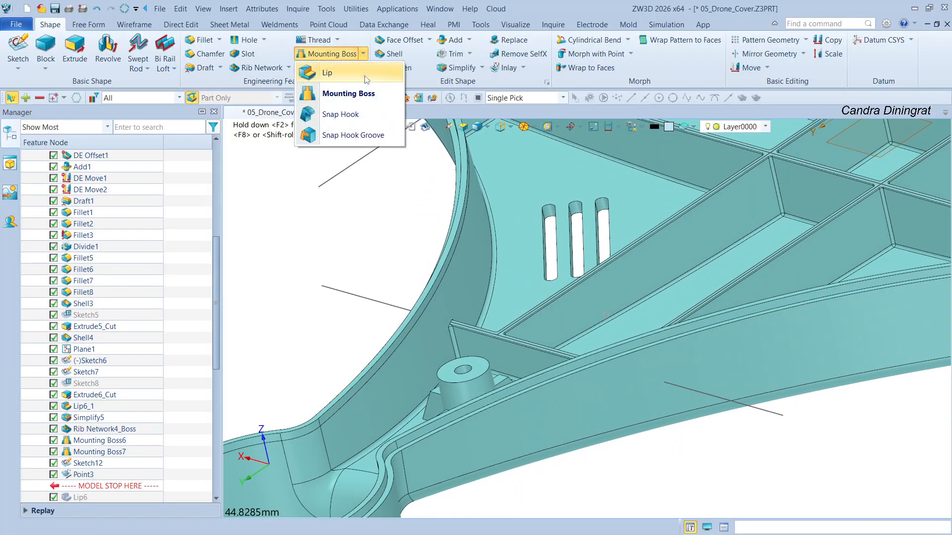
pyautogui.click(341, 114)
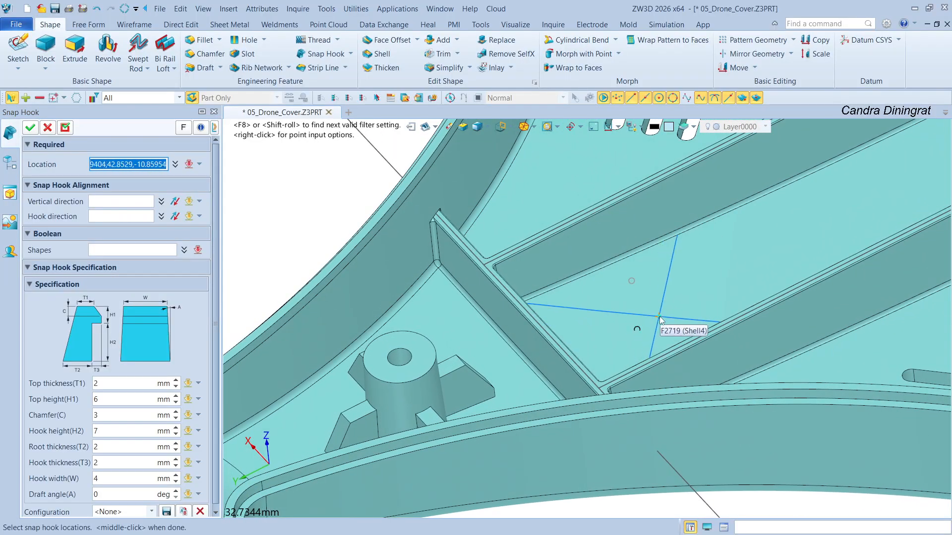
pyautogui.click(634, 332)
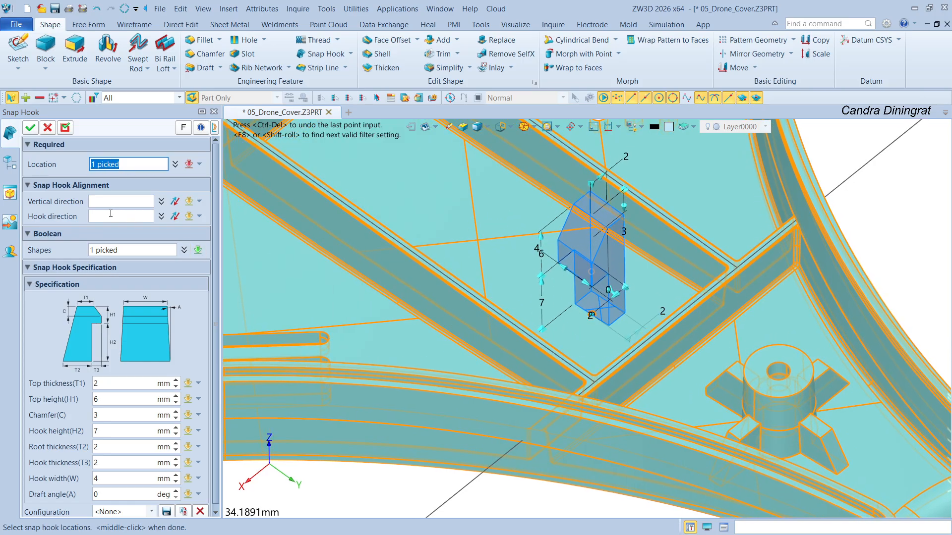
pyautogui.click(111, 214)
pyautogui.click(290, 480)
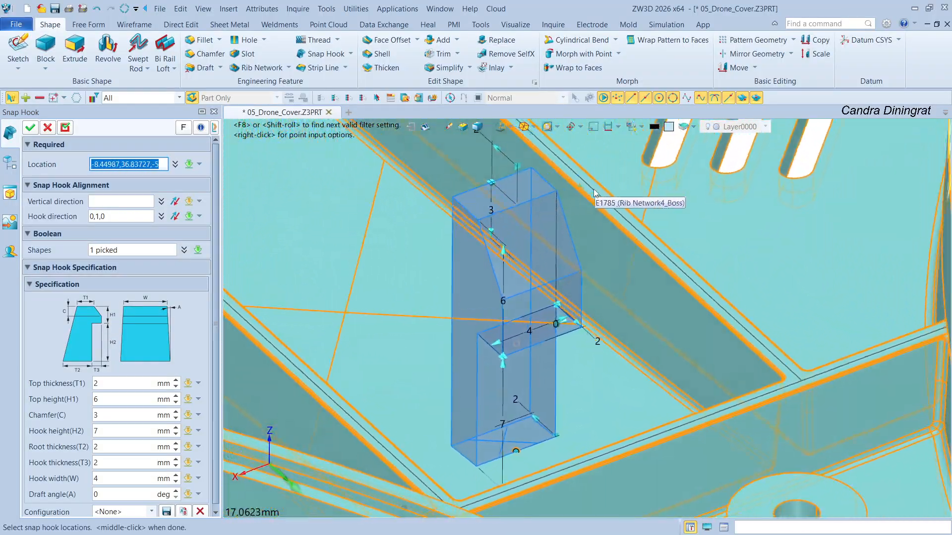
pyautogui.click(30, 129)
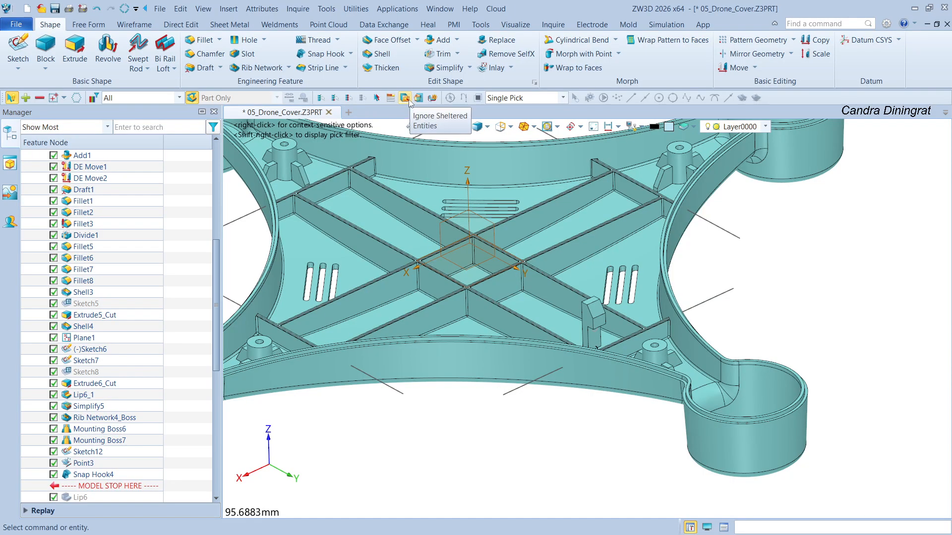
# - Show the upper shell solid again and cut the cover with a single-plane section parallel to the YZ plane at 0 mm offset
pyautogui.moveTo(217, 302); pyautogui.dragTo(216, 204)
pyautogui.click(54, 189)
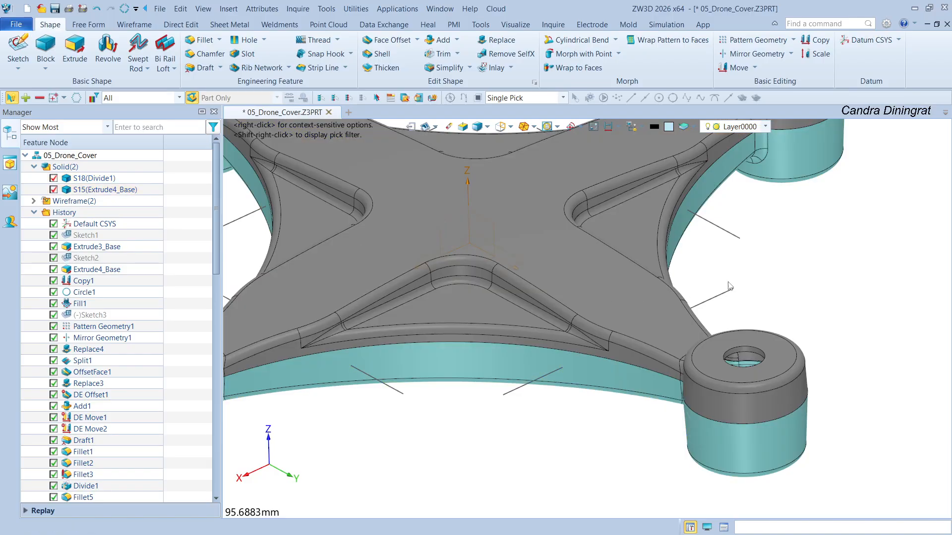
pyautogui.moveTo(718, 270); pyautogui.dragTo(673, 295, button='middle')
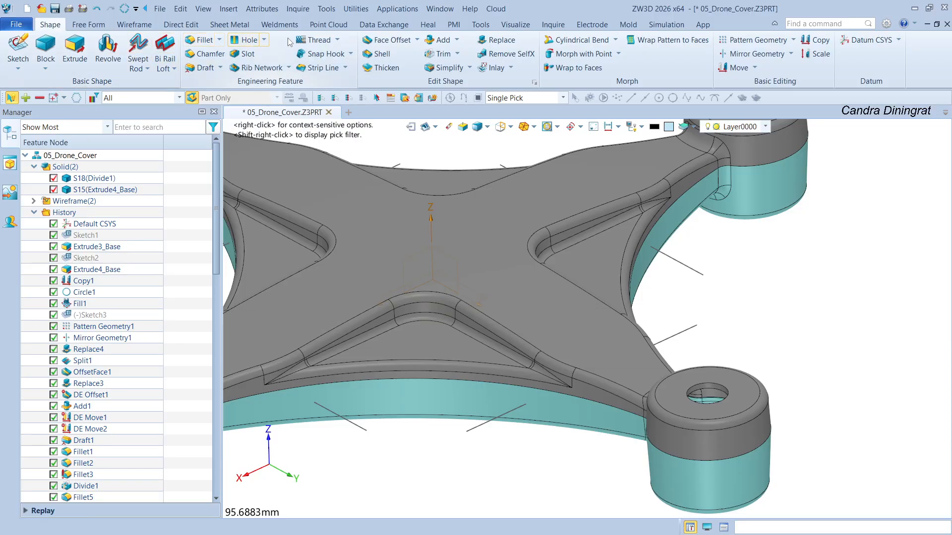
pyautogui.click(552, 25)
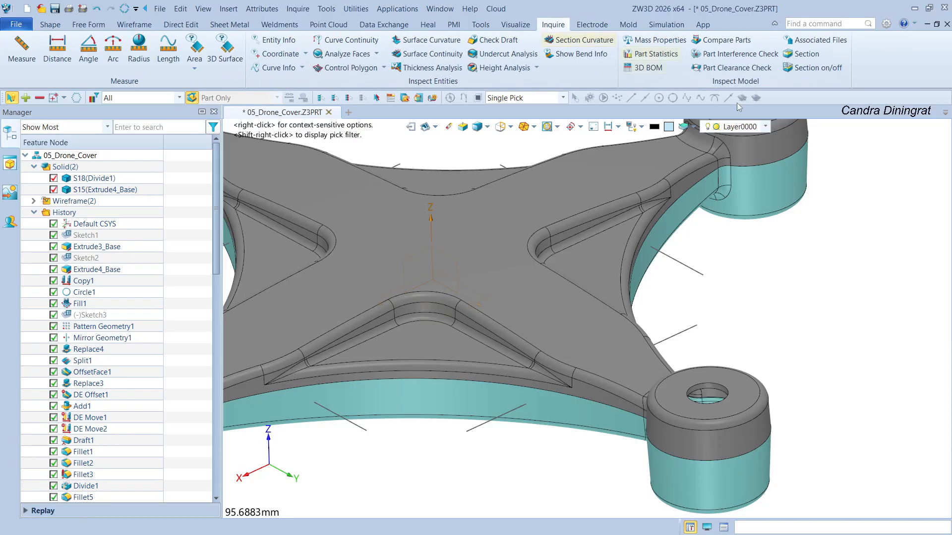
pyautogui.click(806, 54)
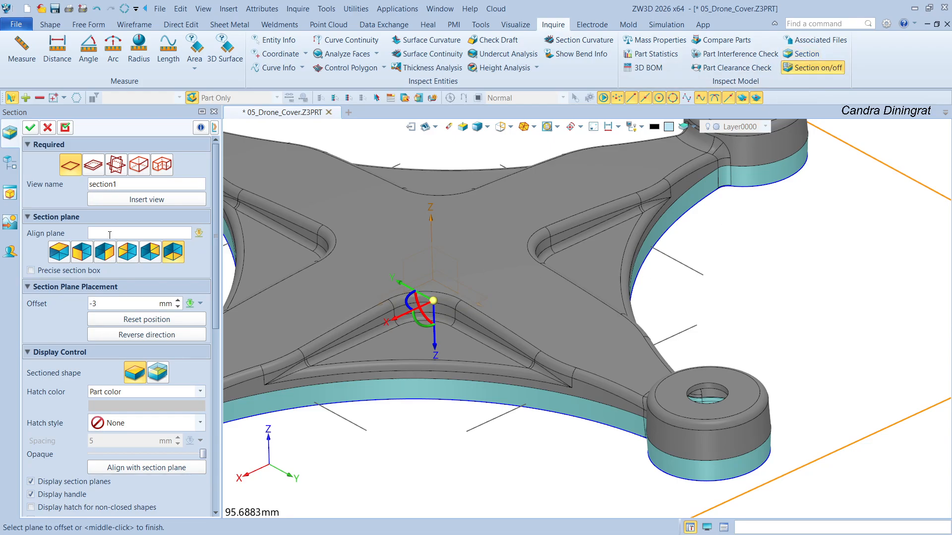
pyautogui.click(113, 251)
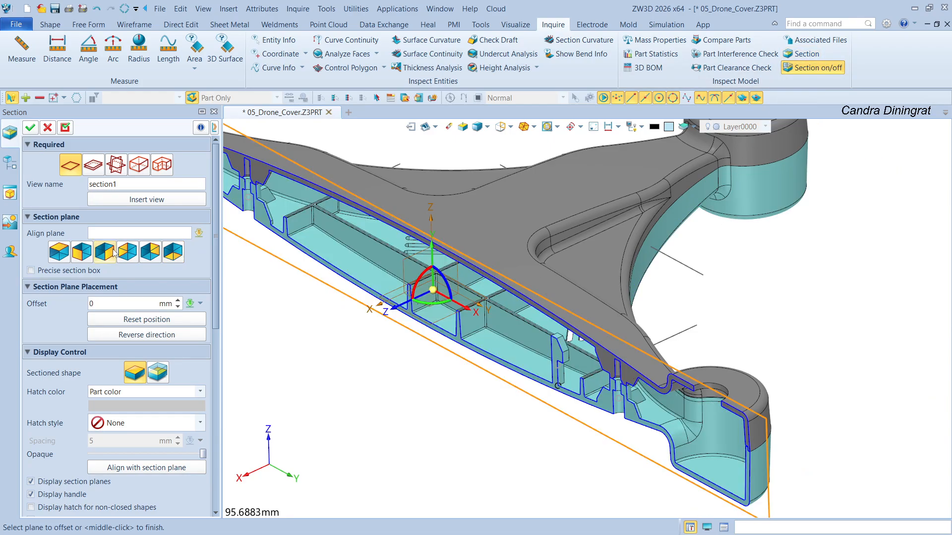
# - Realign the section plane parallel to the XZ plane, offset it about 50.2 mm to expose the snap hook, and confirm the section
pyautogui.click(149, 255)
pyautogui.click(155, 256)
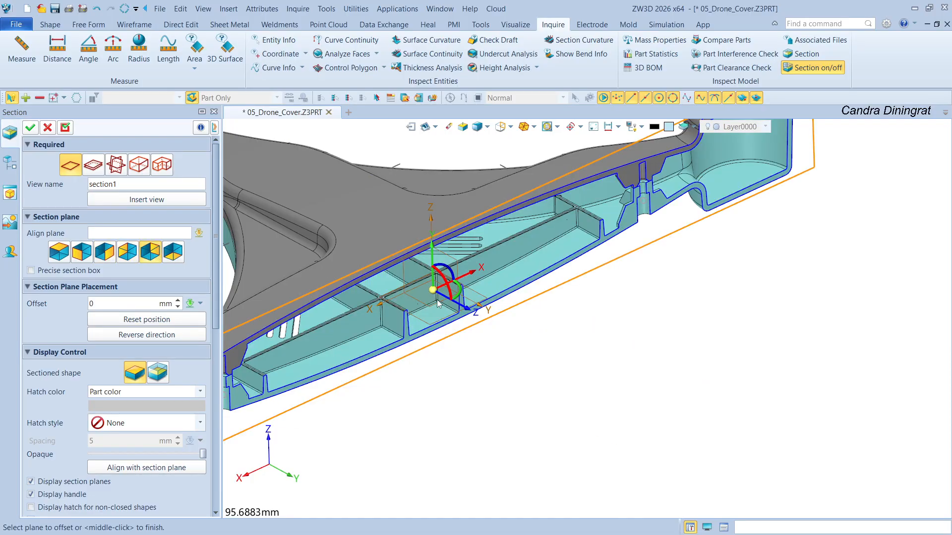
pyautogui.moveTo(471, 310); pyautogui.dragTo(587, 421)
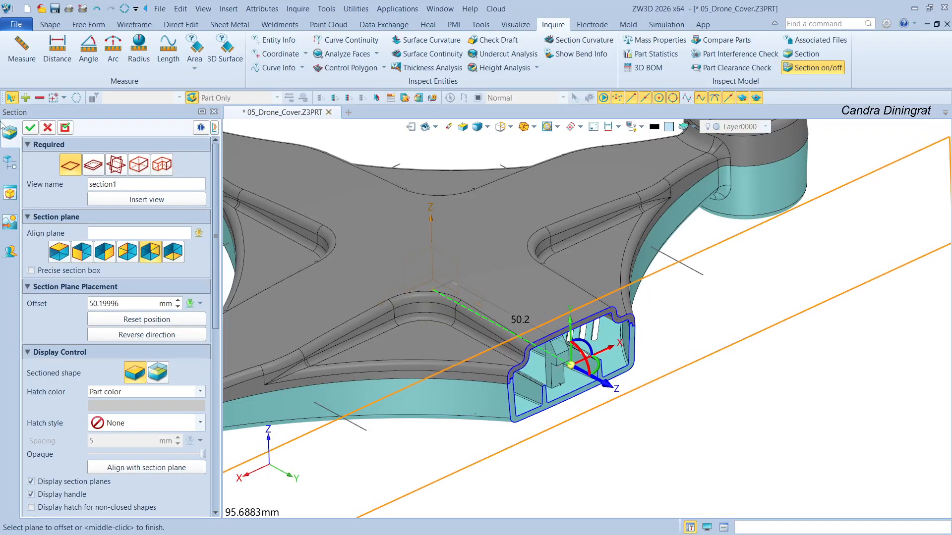
pyautogui.click(31, 128)
pyautogui.scroll(10, 581, 208)
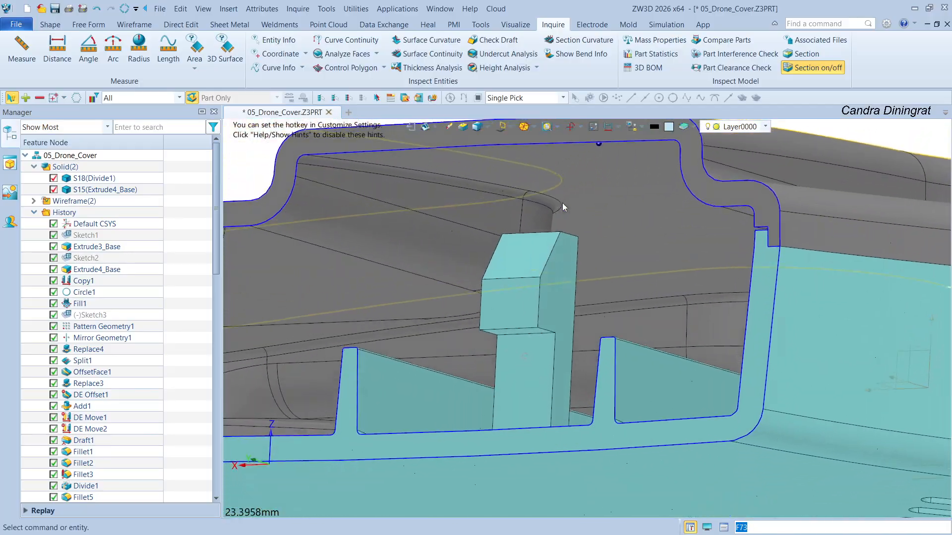
# - Start a corner-defined block with opposite corners on the snap hook's ledge, spanning 4 mm by 2 mm
pyautogui.click(49, 25)
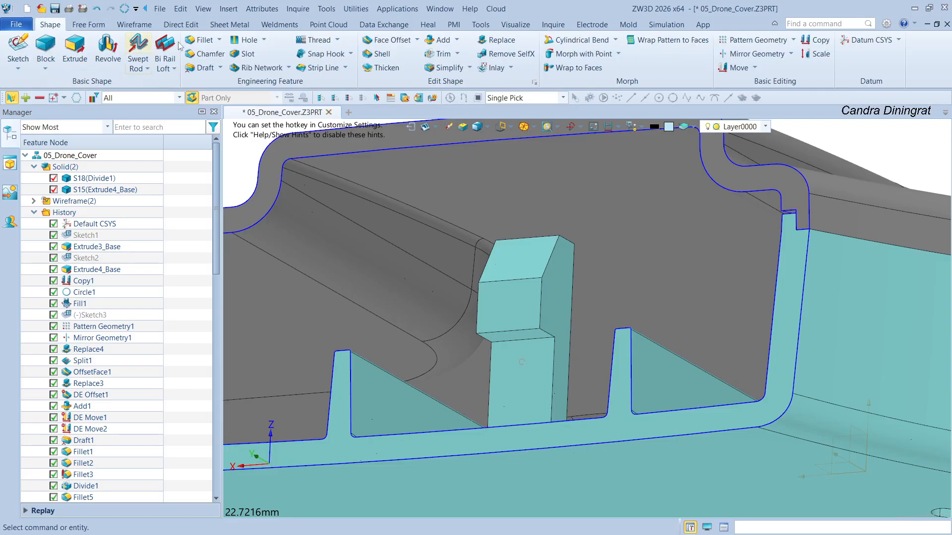
pyautogui.click(350, 54)
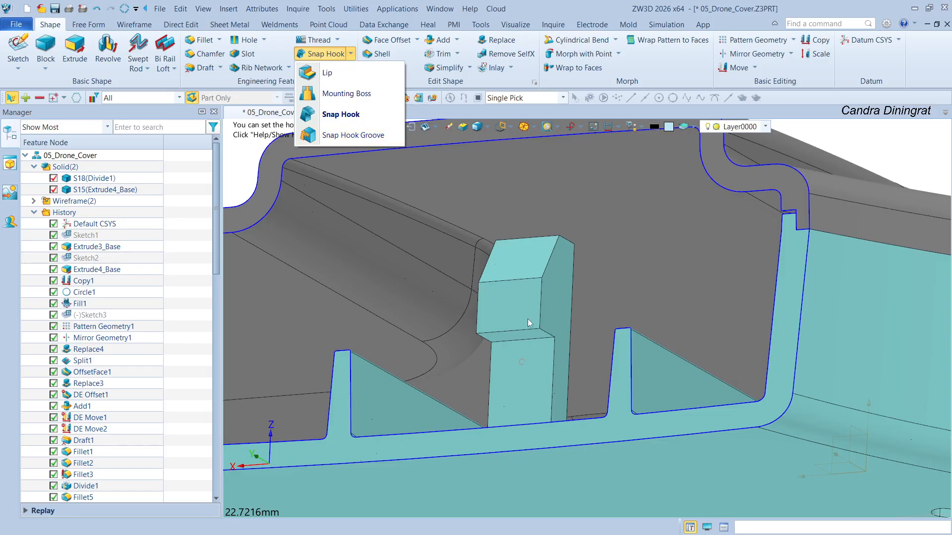
pyautogui.click(46, 46)
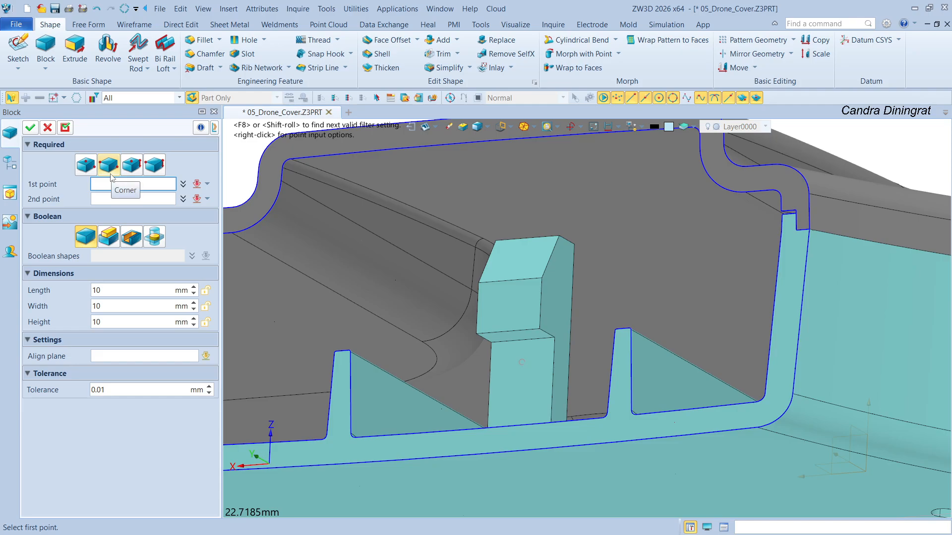
pyautogui.moveTo(586, 319); pyautogui.dragTo(560, 336, button='right')
pyautogui.scroll(2, 558, 335)
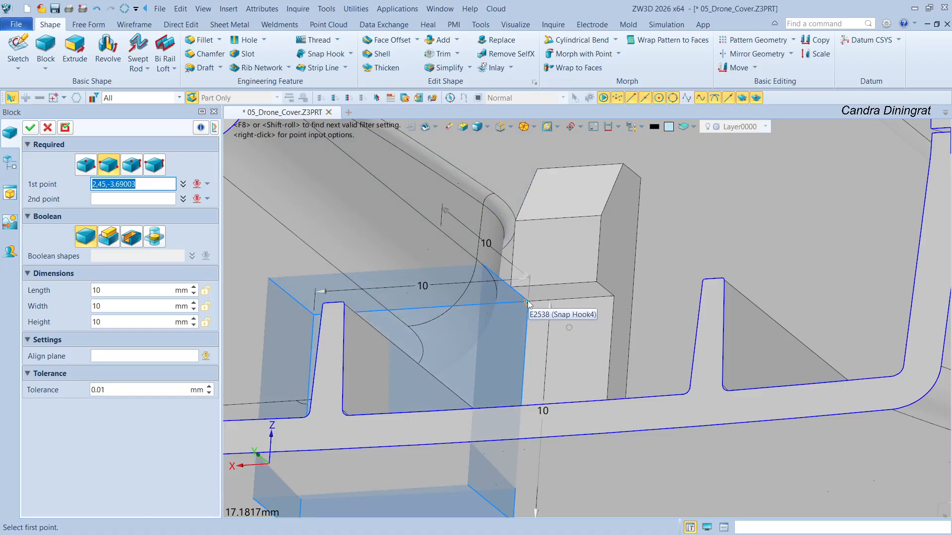
pyautogui.click(527, 303)
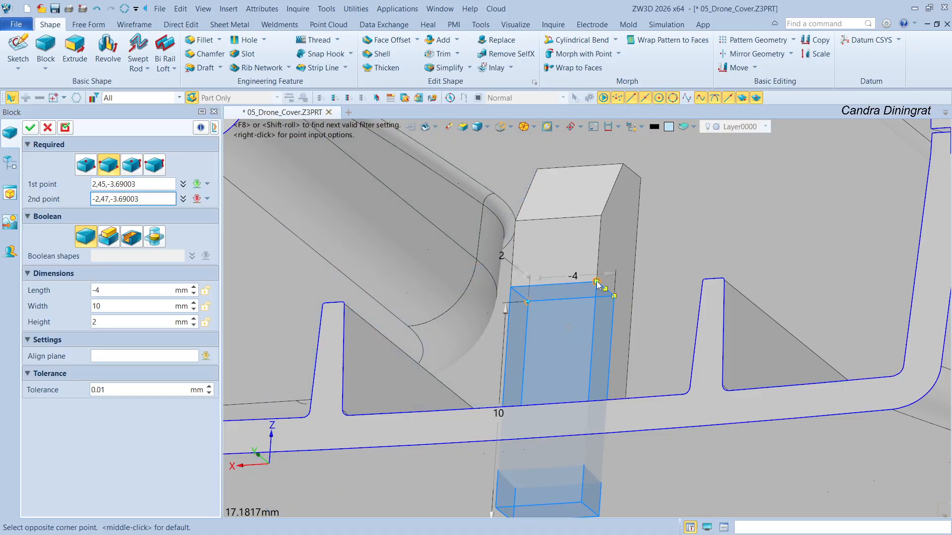
pyautogui.click(597, 282)
# - Stretch the block about 15.72 mm upward through the upper shell's top wall and create it as a separate base shape
pyautogui.scroll(-2, 587, 303)
pyautogui.click(501, 475)
pyautogui.scroll(-1, 586, 302)
pyautogui.moveTo(587, 303); pyautogui.dragTo(586, 441, button='middle')
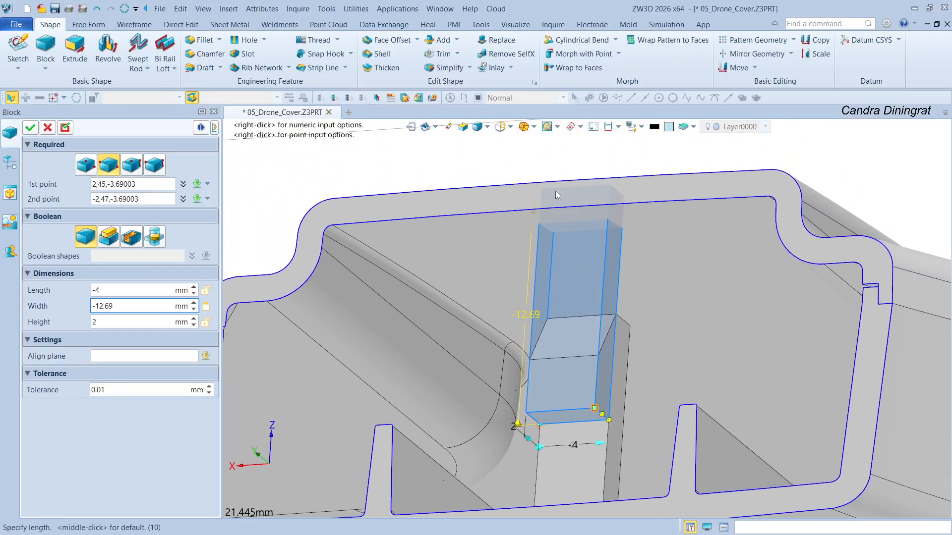
pyautogui.click(551, 138)
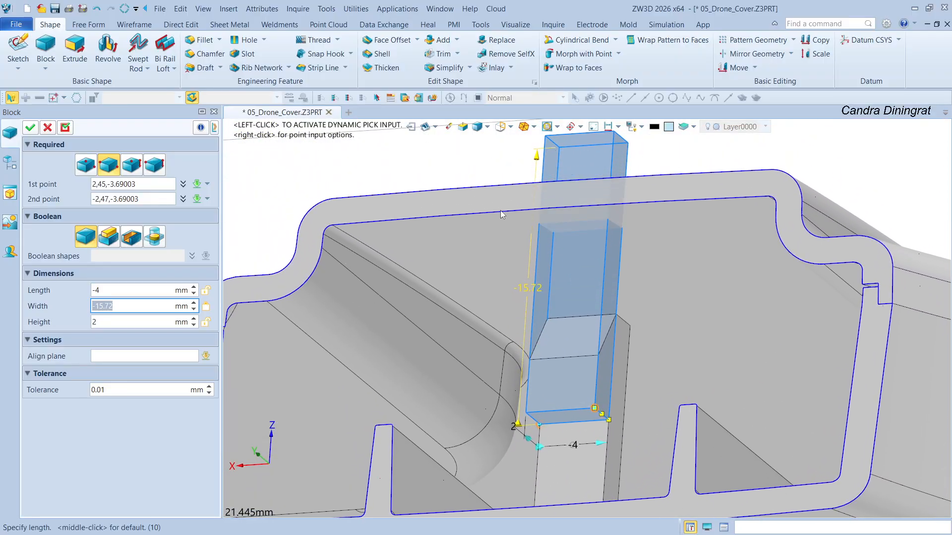
pyautogui.click(31, 129)
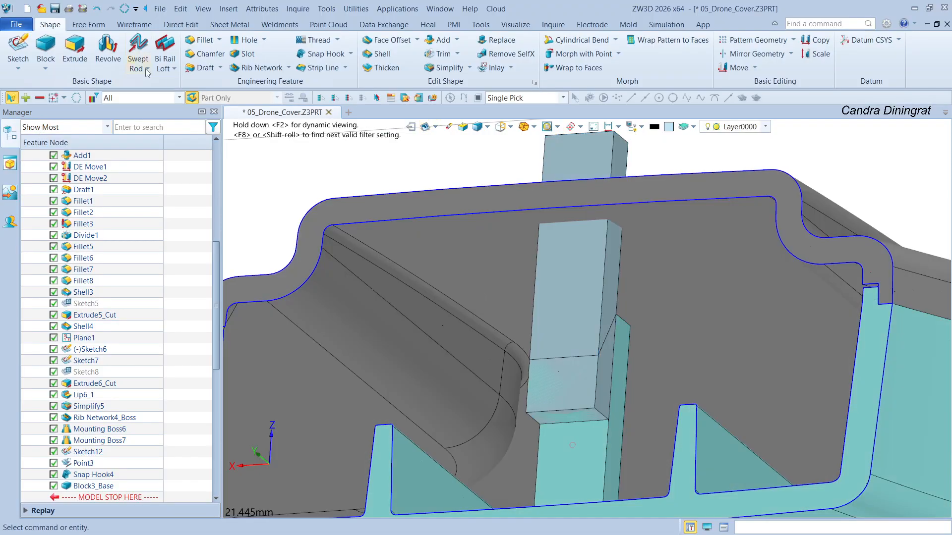
# - Replace the block's top face with the upper shell's outer top face at 0 mm offset
pyautogui.click(180, 25)
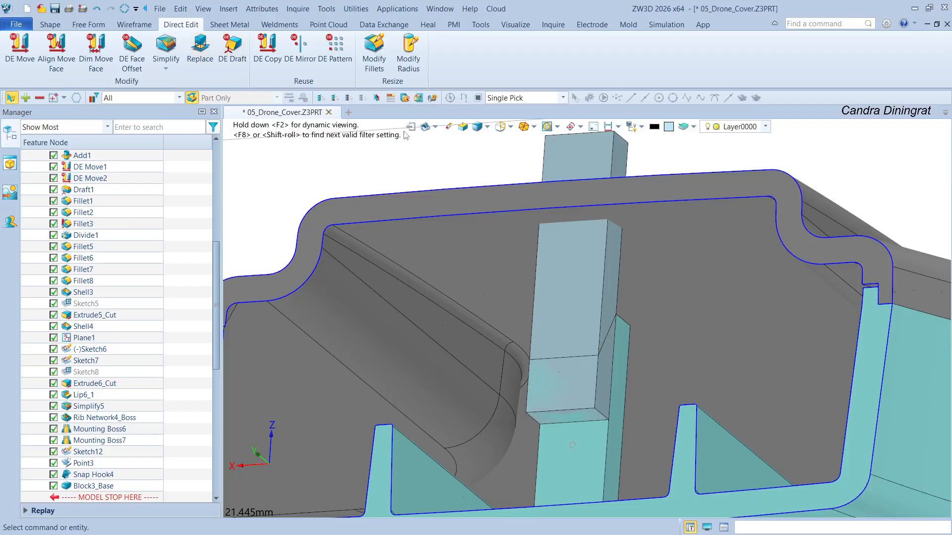
pyautogui.click(165, 47)
pyautogui.click(203, 45)
pyautogui.moveTo(595, 138); pyautogui.dragTo(590, 209, button='right')
pyautogui.click(585, 166)
pyautogui.click(583, 169)
pyautogui.scroll(-2, 586, 362)
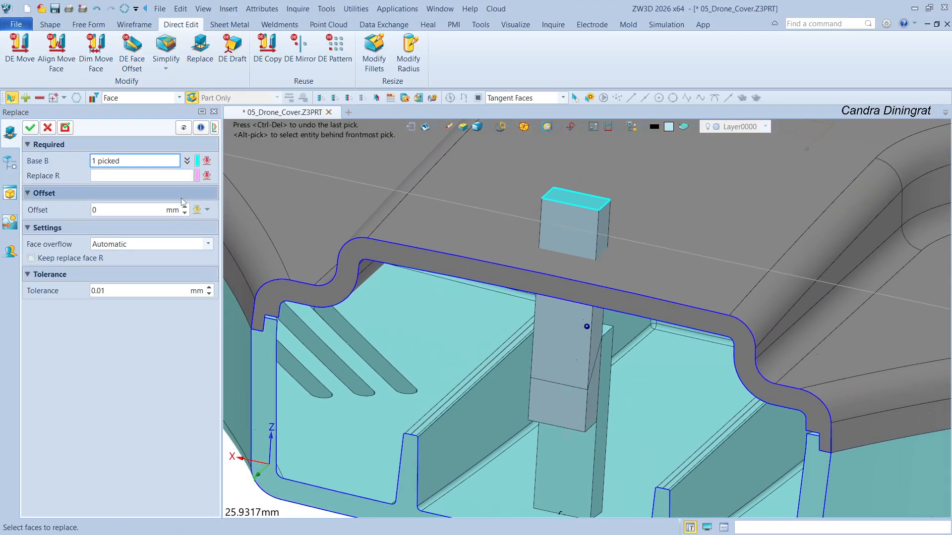
pyautogui.click(112, 180)
pyautogui.click(662, 208)
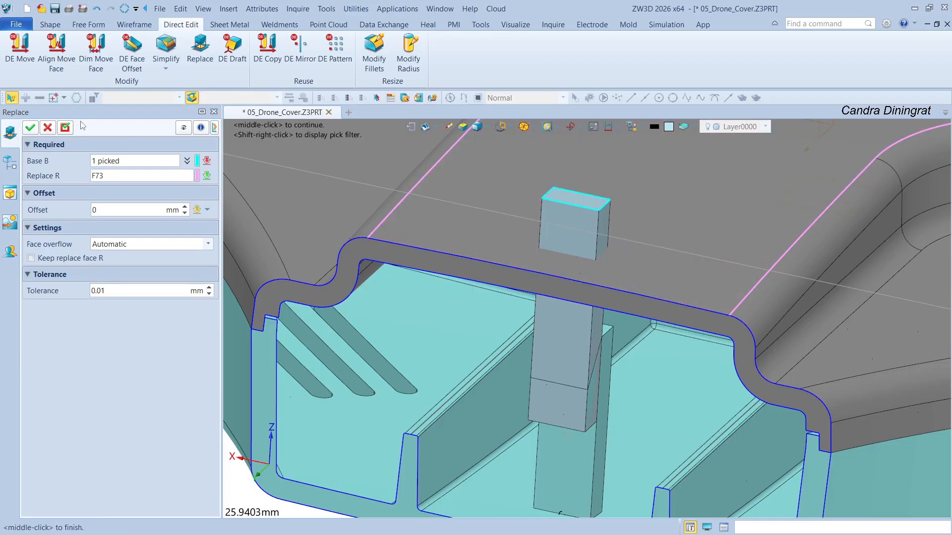
pyautogui.click(30, 128)
# - Move the block's side face on the negative X side outward by 3 mm using DE Move
pyautogui.moveTo(614, 215); pyautogui.dragTo(526, 256, button='right')
pyautogui.scroll(2, 527, 257)
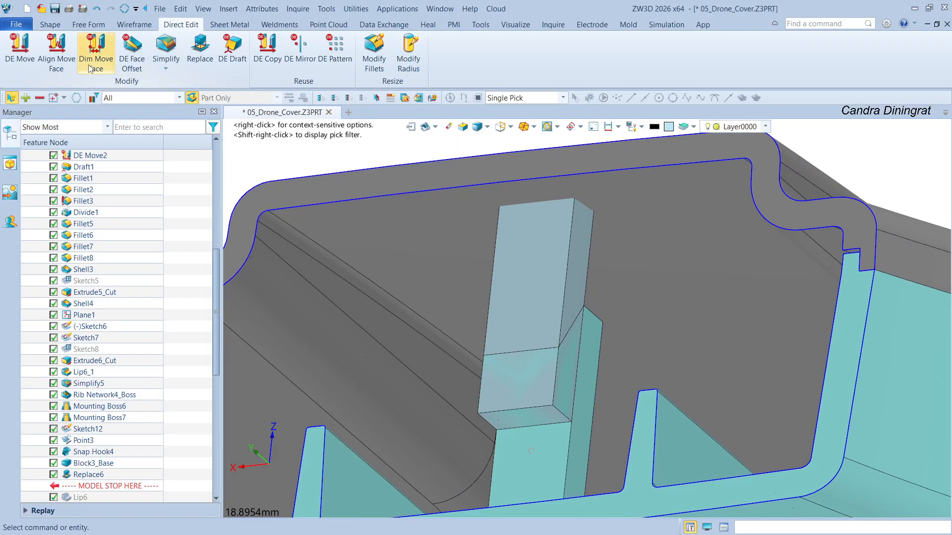
pyautogui.click(20, 49)
pyautogui.click(573, 305)
pyautogui.scroll(2, 570, 304)
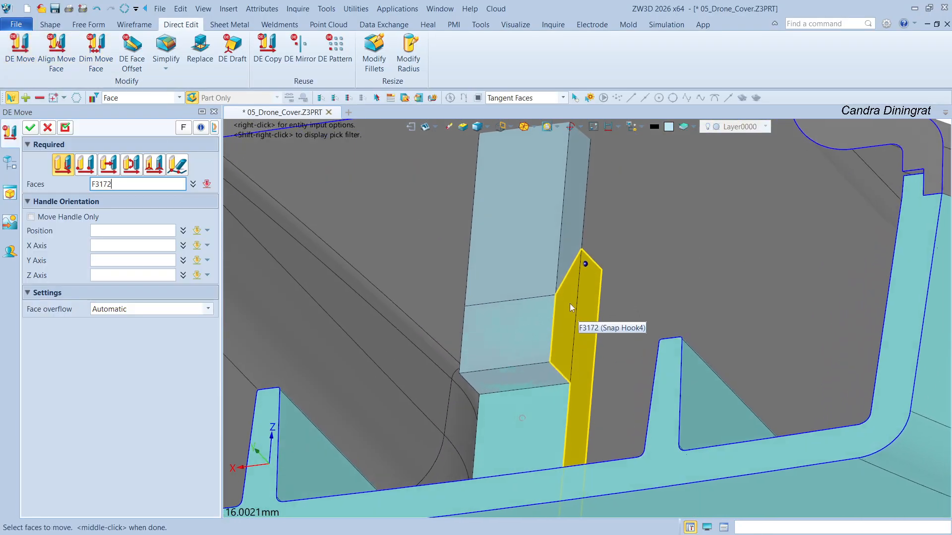
pyautogui.moveTo(570, 303); pyautogui.dragTo(439, 254, button='right')
pyautogui.click(431, 256)
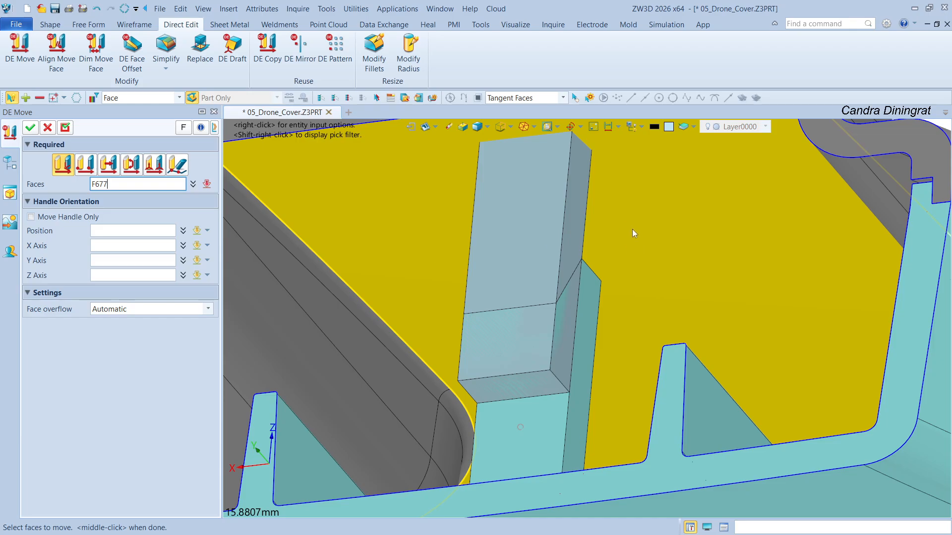
pyautogui.click(581, 223)
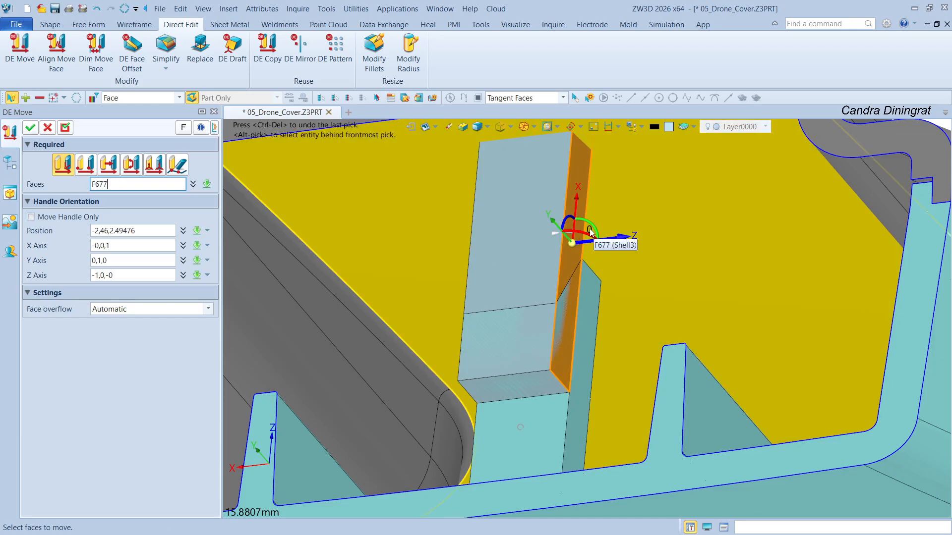
pyautogui.click(590, 229)
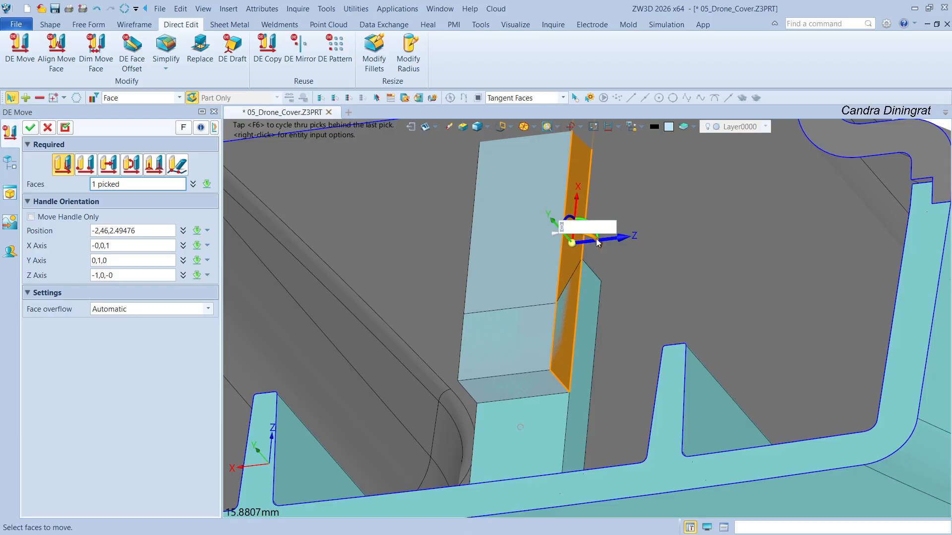
pyautogui.write('3')
pyautogui.press('Return')
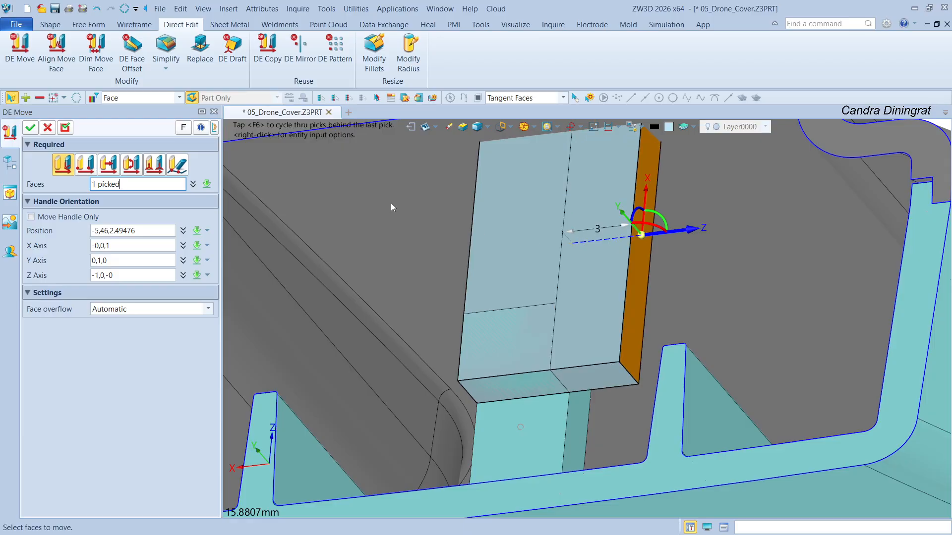
pyautogui.click(65, 127)
# - Move the block's bottom face downward by 3 mm along negative Z
pyautogui.moveTo(468, 301); pyautogui.dragTo(526, 292, button='right')
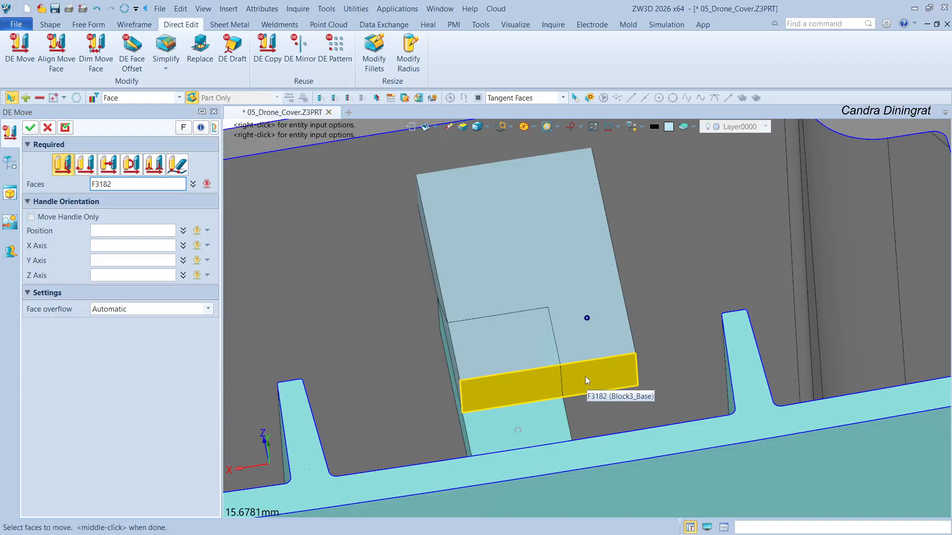
pyautogui.click(585, 377)
pyautogui.click(578, 403)
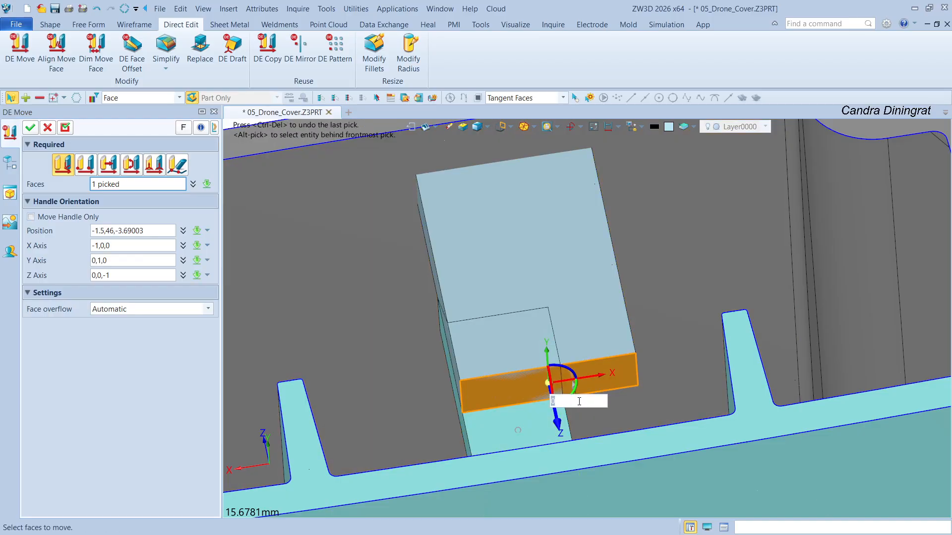
pyautogui.write('3')
pyautogui.press('Return')
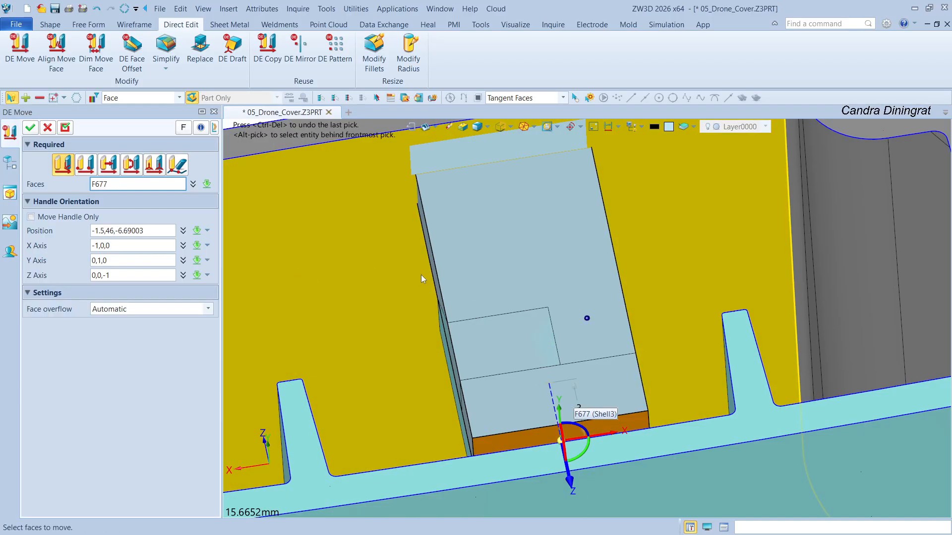
pyautogui.moveTo(420, 274); pyautogui.dragTo(471, 268, button='right')
pyautogui.click(65, 127)
# - Move the block's side face on the positive X side outward by 3 mm and finish the face moves
pyautogui.moveTo(290, 226); pyautogui.dragTo(447, 270, button='right')
pyautogui.click(451, 315)
pyautogui.click(432, 331)
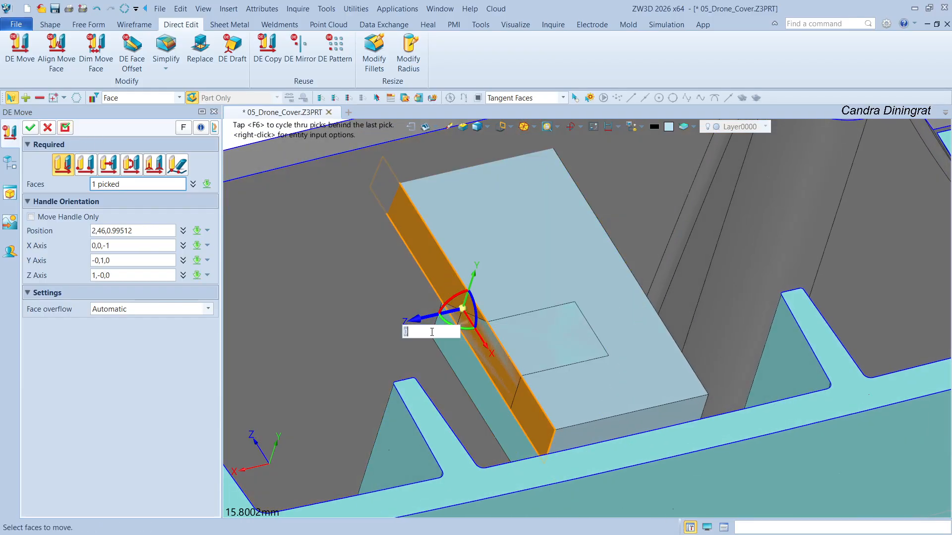
pyautogui.write('3')
pyautogui.press('Return')
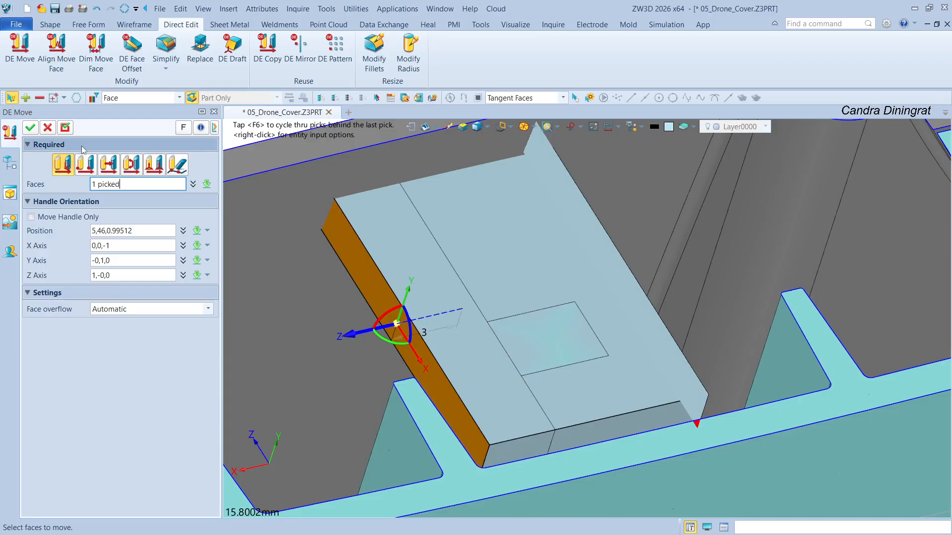
pyautogui.click(29, 127)
# - Add the widened block to the upper shell solid with a Boolean Add
pyautogui.moveTo(644, 263); pyautogui.dragTo(477, 235, button='right')
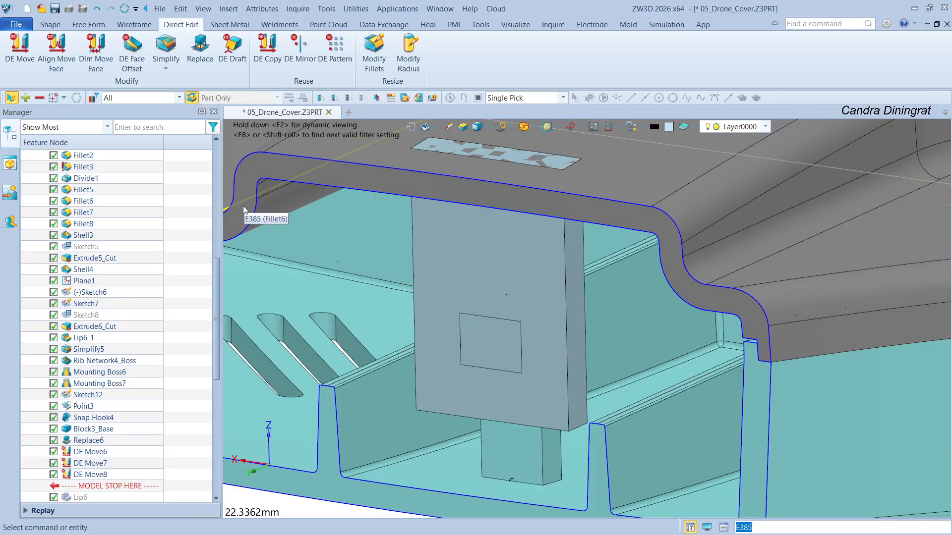
pyautogui.click(58, 24)
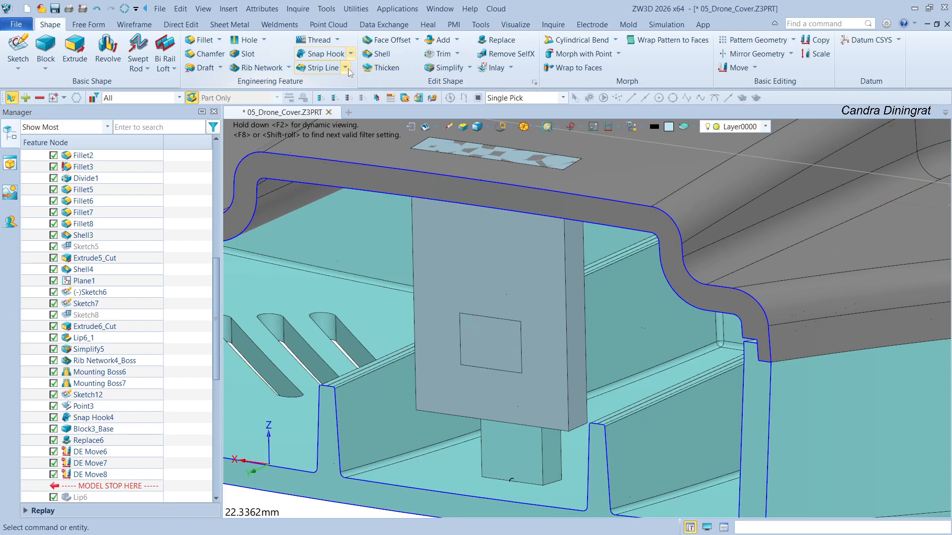
pyautogui.click(442, 39)
pyautogui.click(604, 183)
pyautogui.click(568, 257)
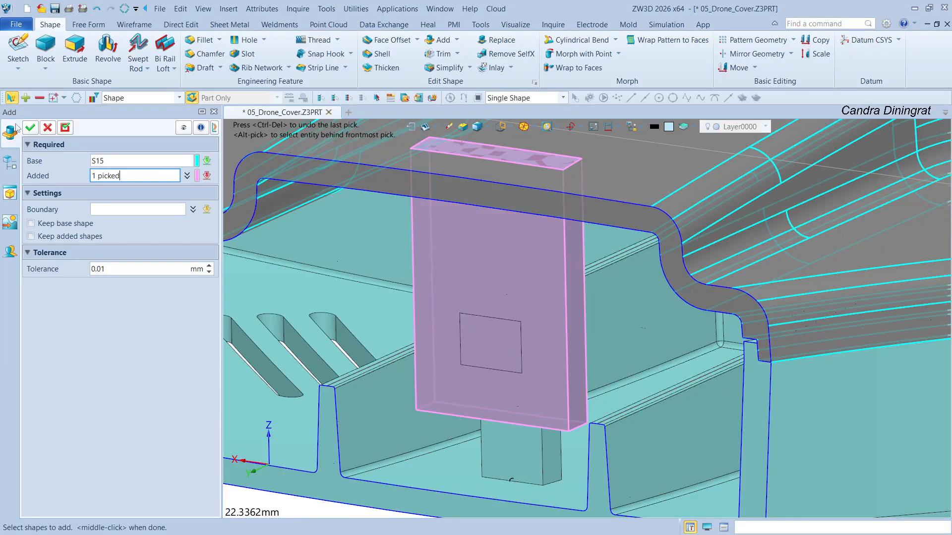
pyautogui.click(31, 128)
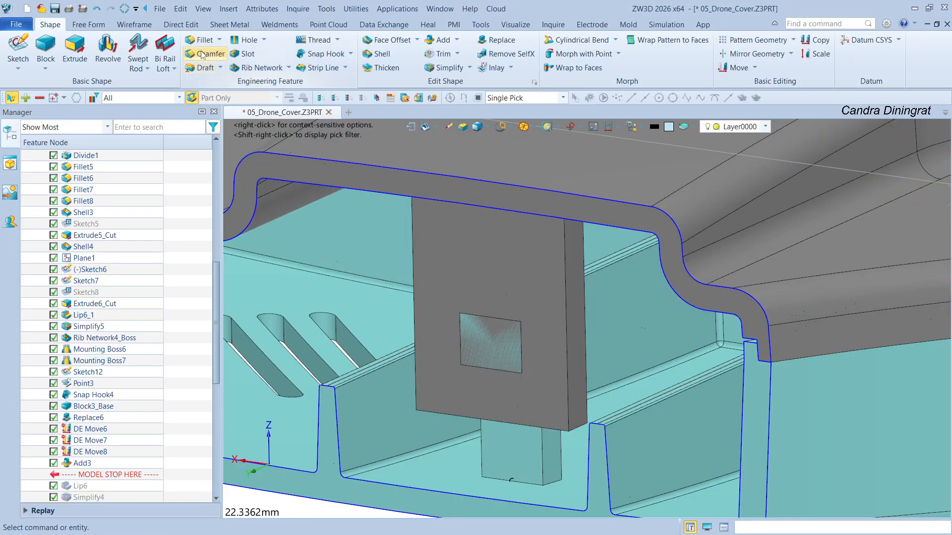
# - Start a snap hook groove based on the existing snap hook, with the upper shell as the shape to cut
pyautogui.click(350, 54)
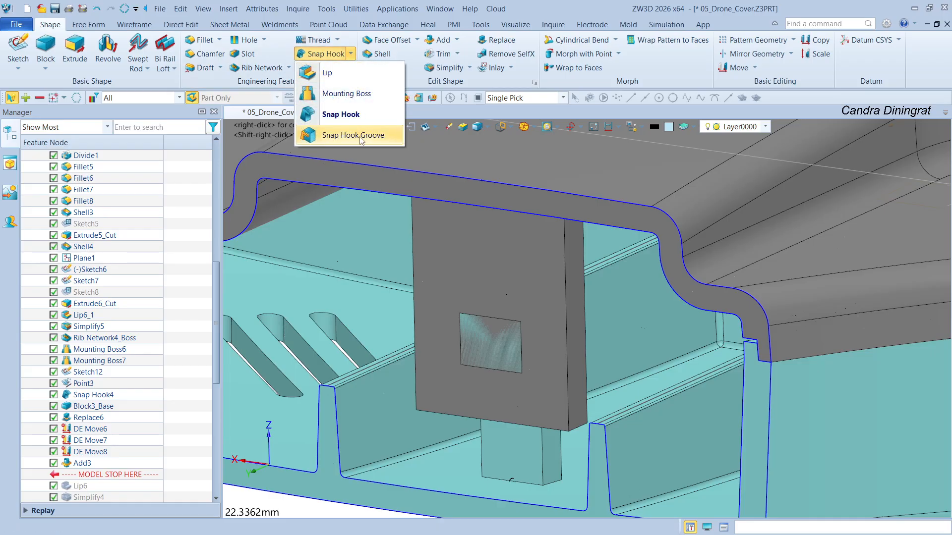
pyautogui.click(353, 135)
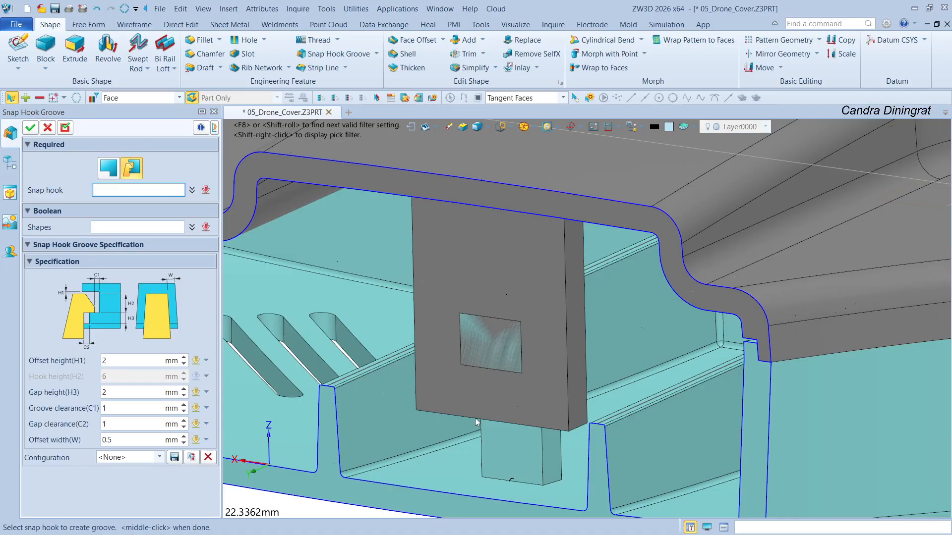
pyautogui.click(515, 442)
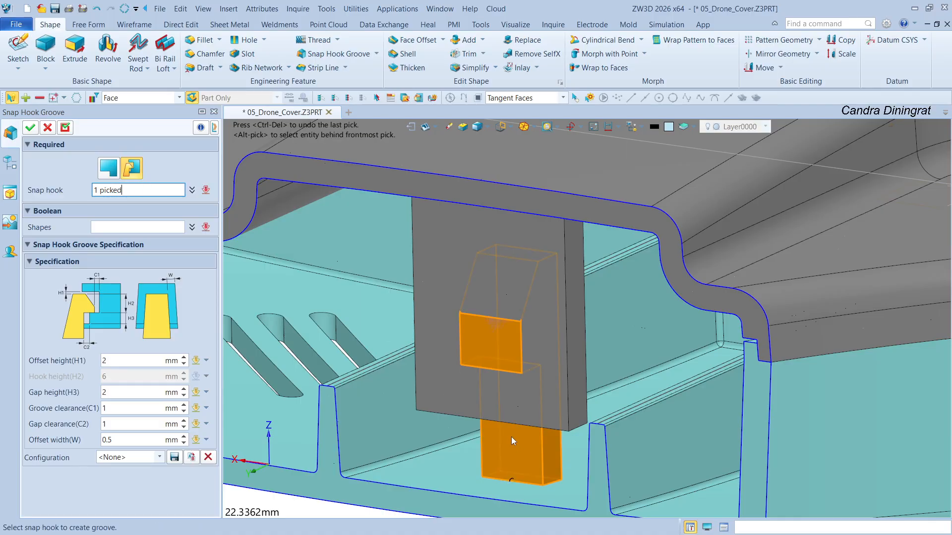
pyautogui.click(102, 227)
pyautogui.click(438, 212)
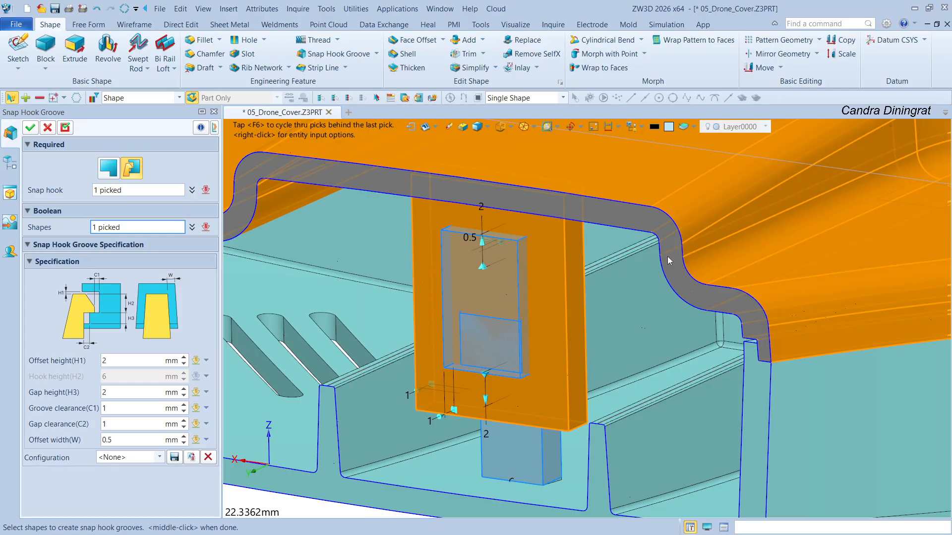
# - Reduce the snap hook groove's offset width to 0.42 mm and cut the groove into the upper shell's block
pyautogui.moveTo(578, 272); pyautogui.dragTo(662, 327, button='right')
pyautogui.scroll(2, 734, 233)
pyautogui.scroll(1, 694, 226)
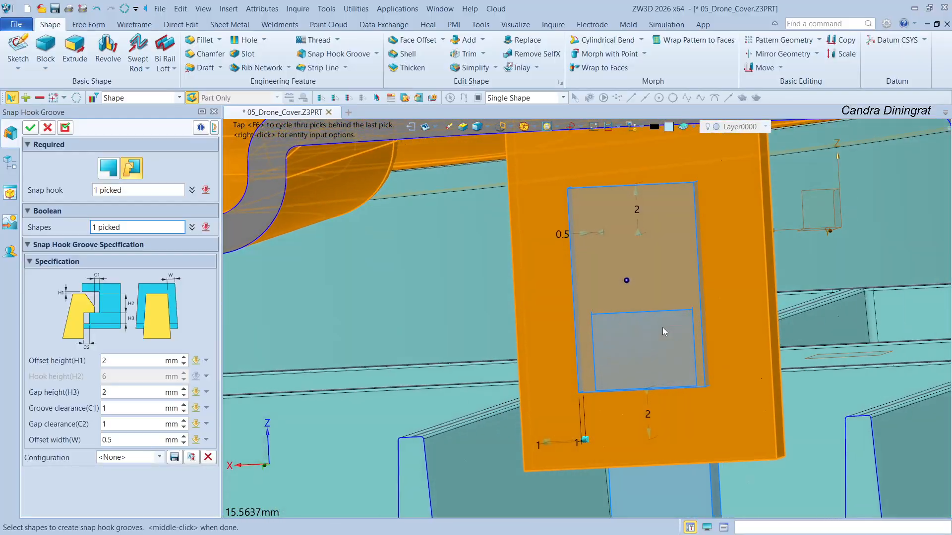
pyautogui.moveTo(580, 235)
pyautogui.mouseDown()
pyautogui.moveTo(572, 238)
pyautogui.moveTo(580, 237)
pyautogui.mouseUp()
pyautogui.moveTo(581, 237); pyautogui.dragTo(519, 258, button='right')
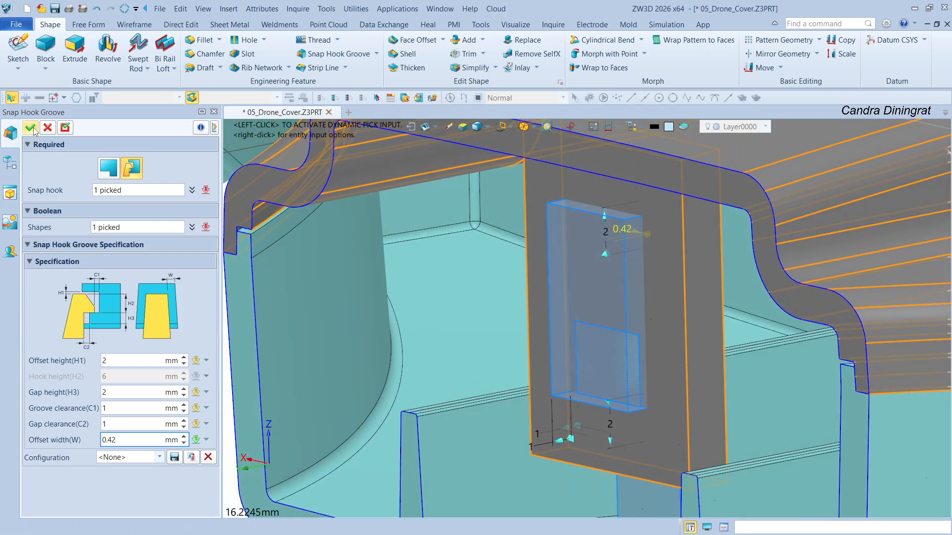
pyautogui.click(30, 130)
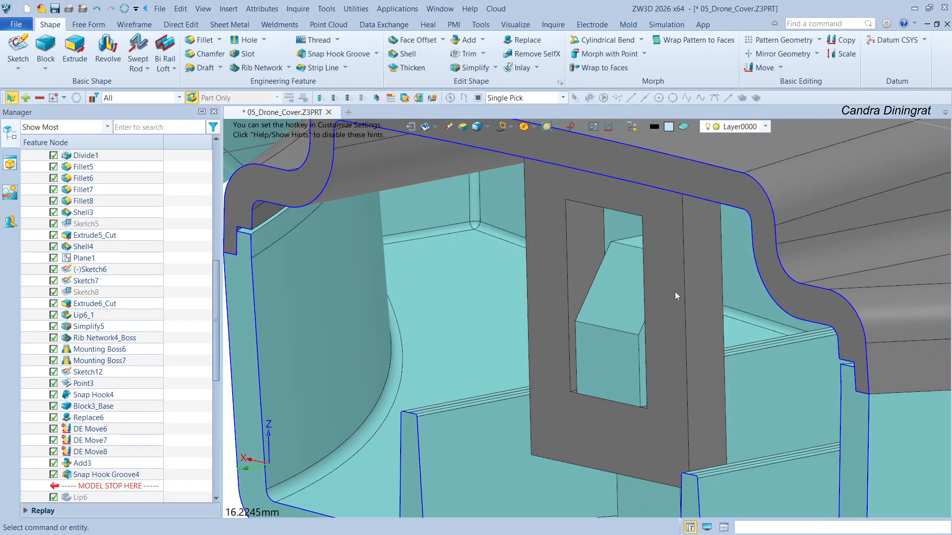
pyautogui.moveTo(674, 296); pyautogui.dragTo(623, 283, button='right')
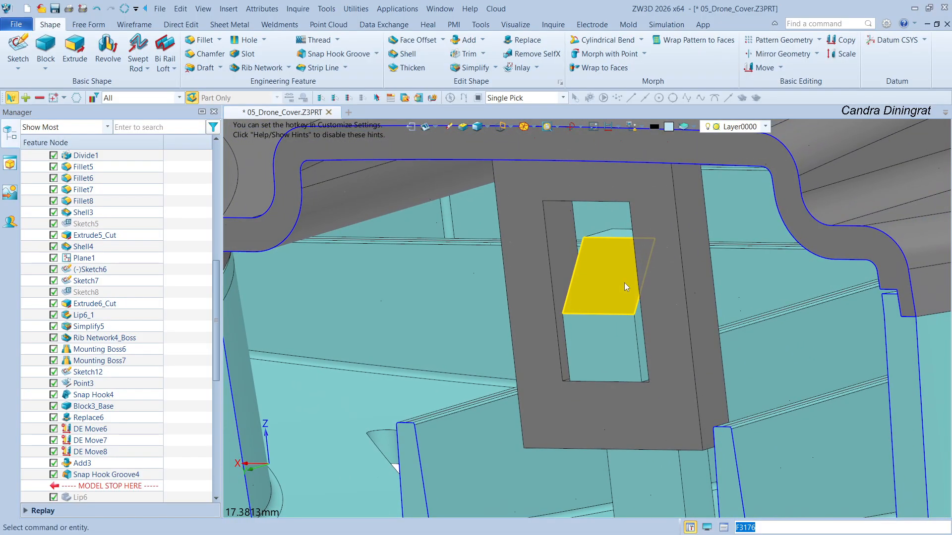
pyautogui.scroll(-5, 624, 283)
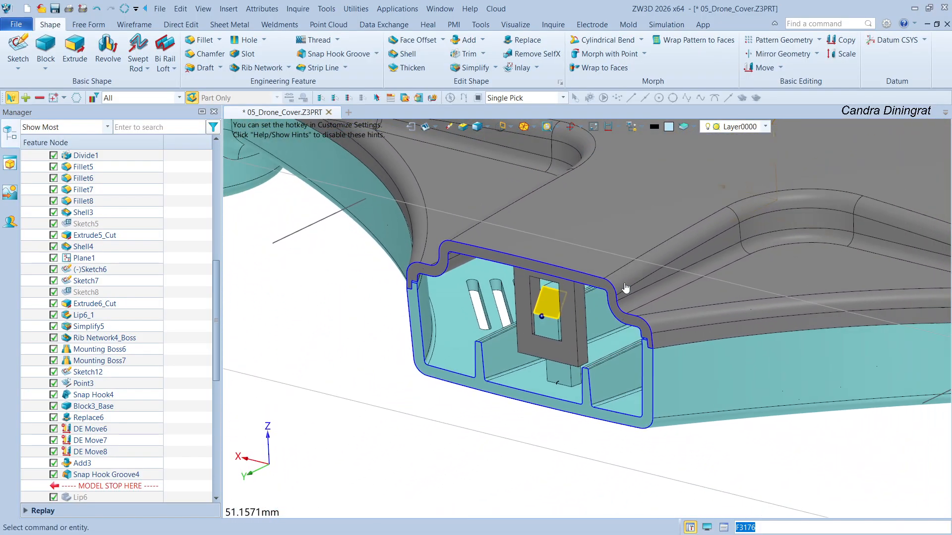
pyautogui.scroll(-6, 626, 288)
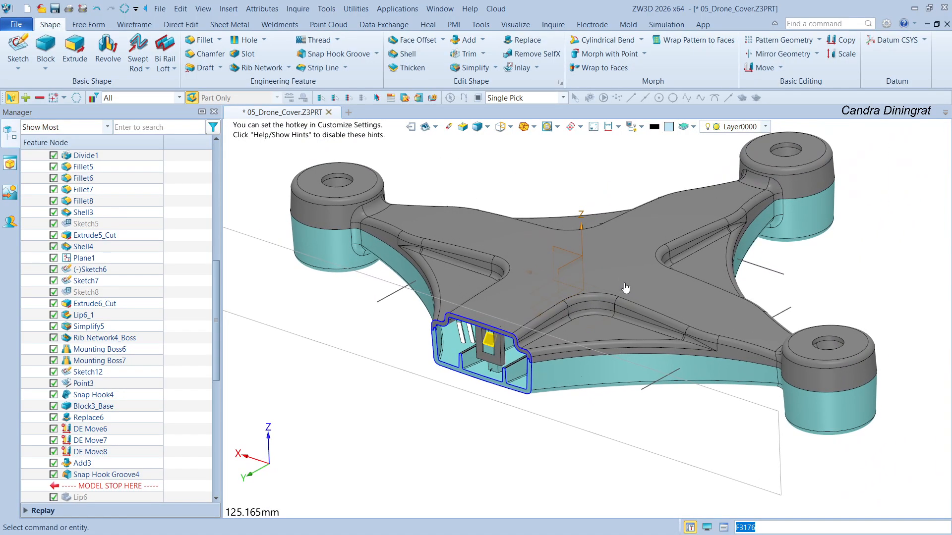
pyautogui.click(376, 53)
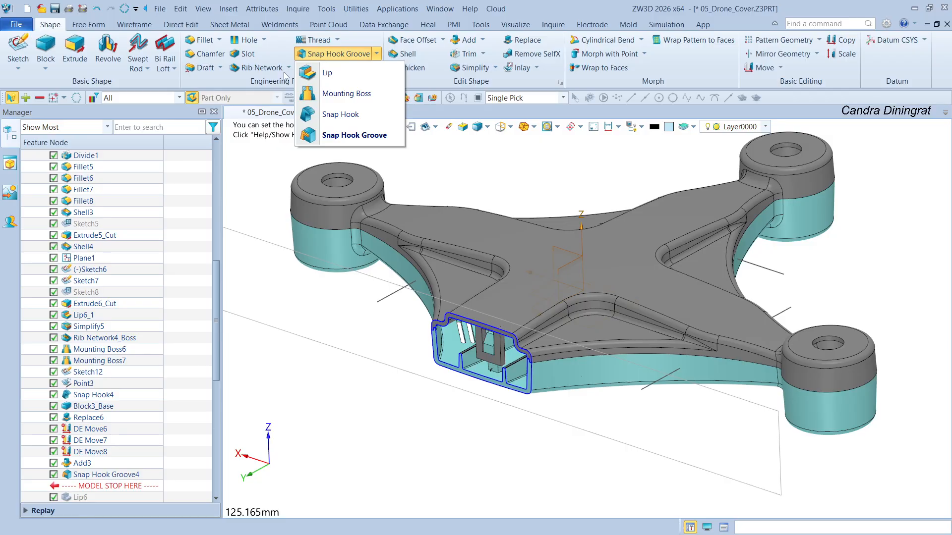
pyautogui.click(288, 58)
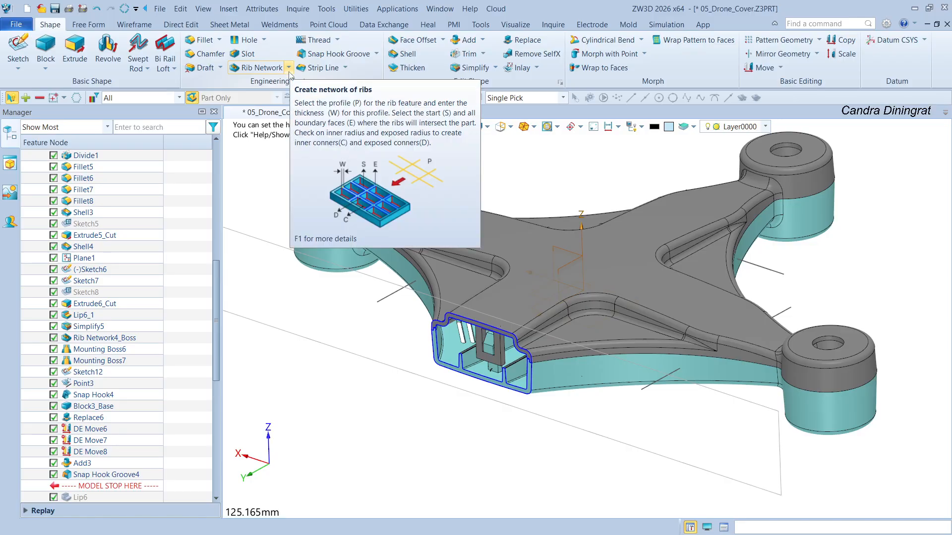
pyautogui.moveTo(549, 181); pyautogui.dragTo(545, 204, button='middle')
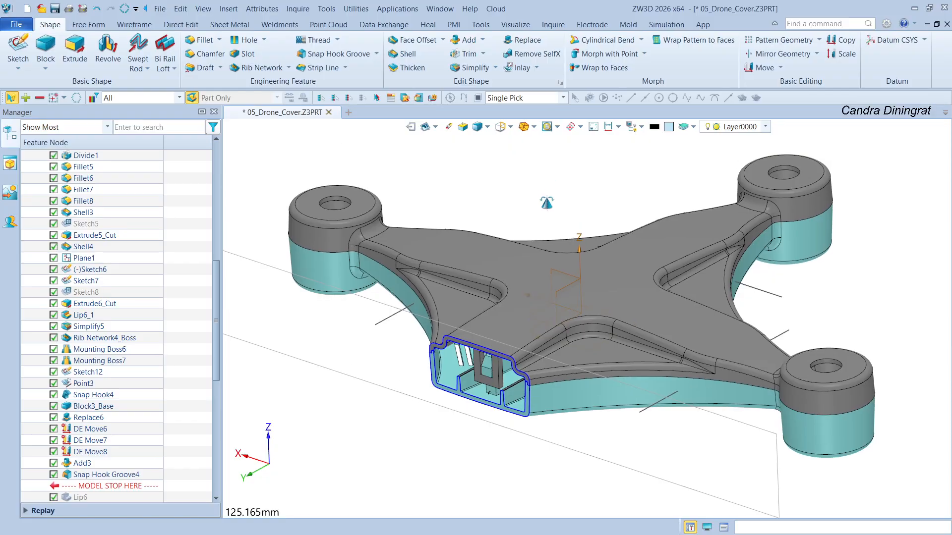